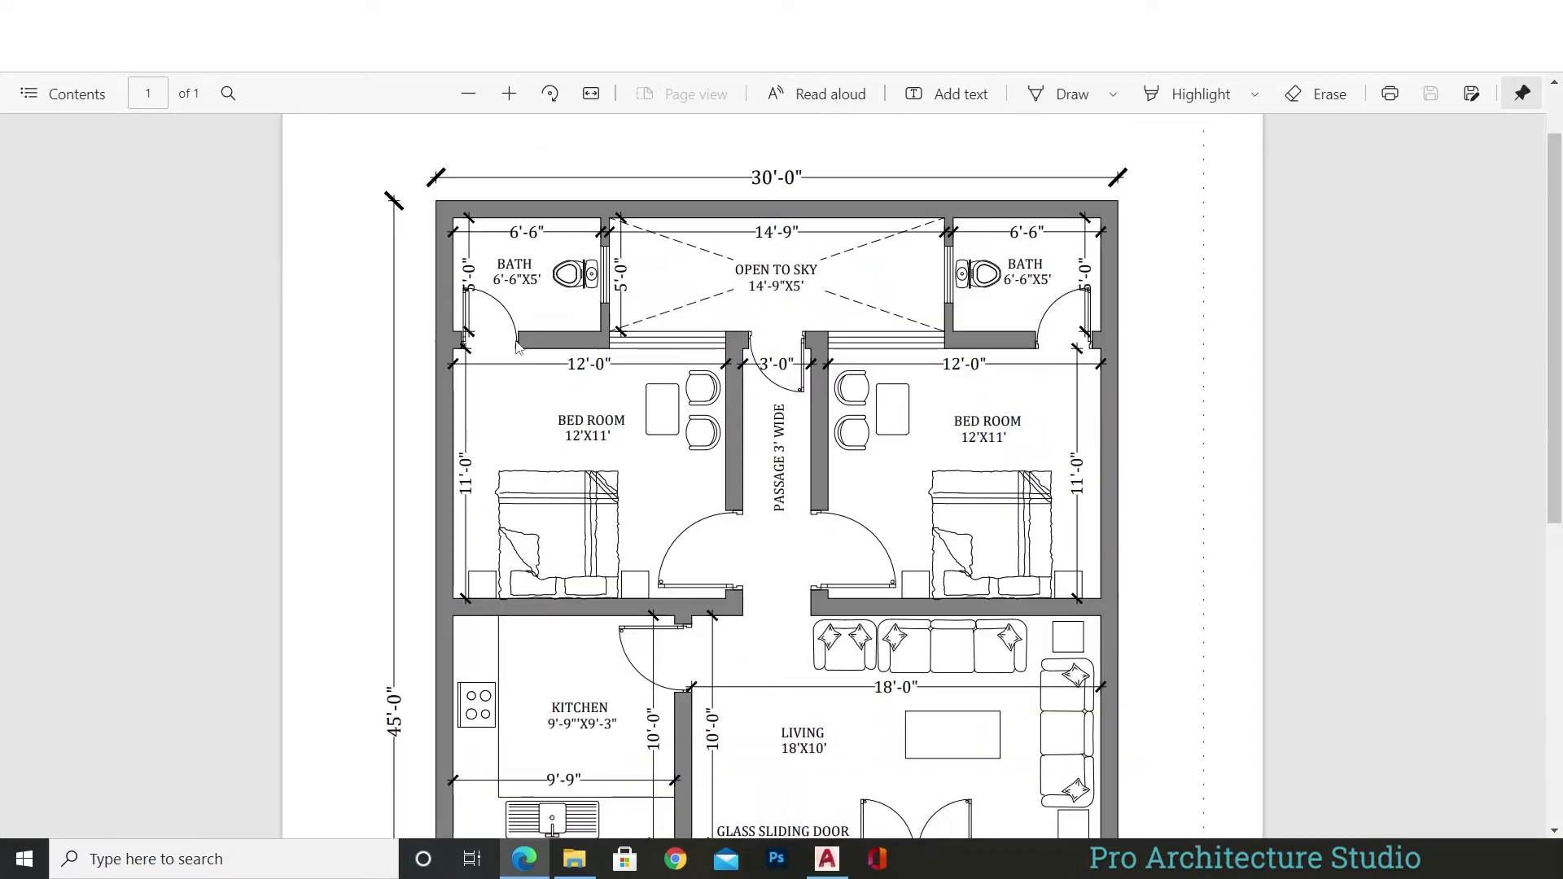
# Zoom the reference PDF in on the right bath door and its 4.5" wall shoulder.
pyautogui.scroll(2, 847, 252)
pyautogui.keyDown('ctrl'); pyautogui.scroll(5, 1042, 452); pyautogui.keyUp('ctrl')
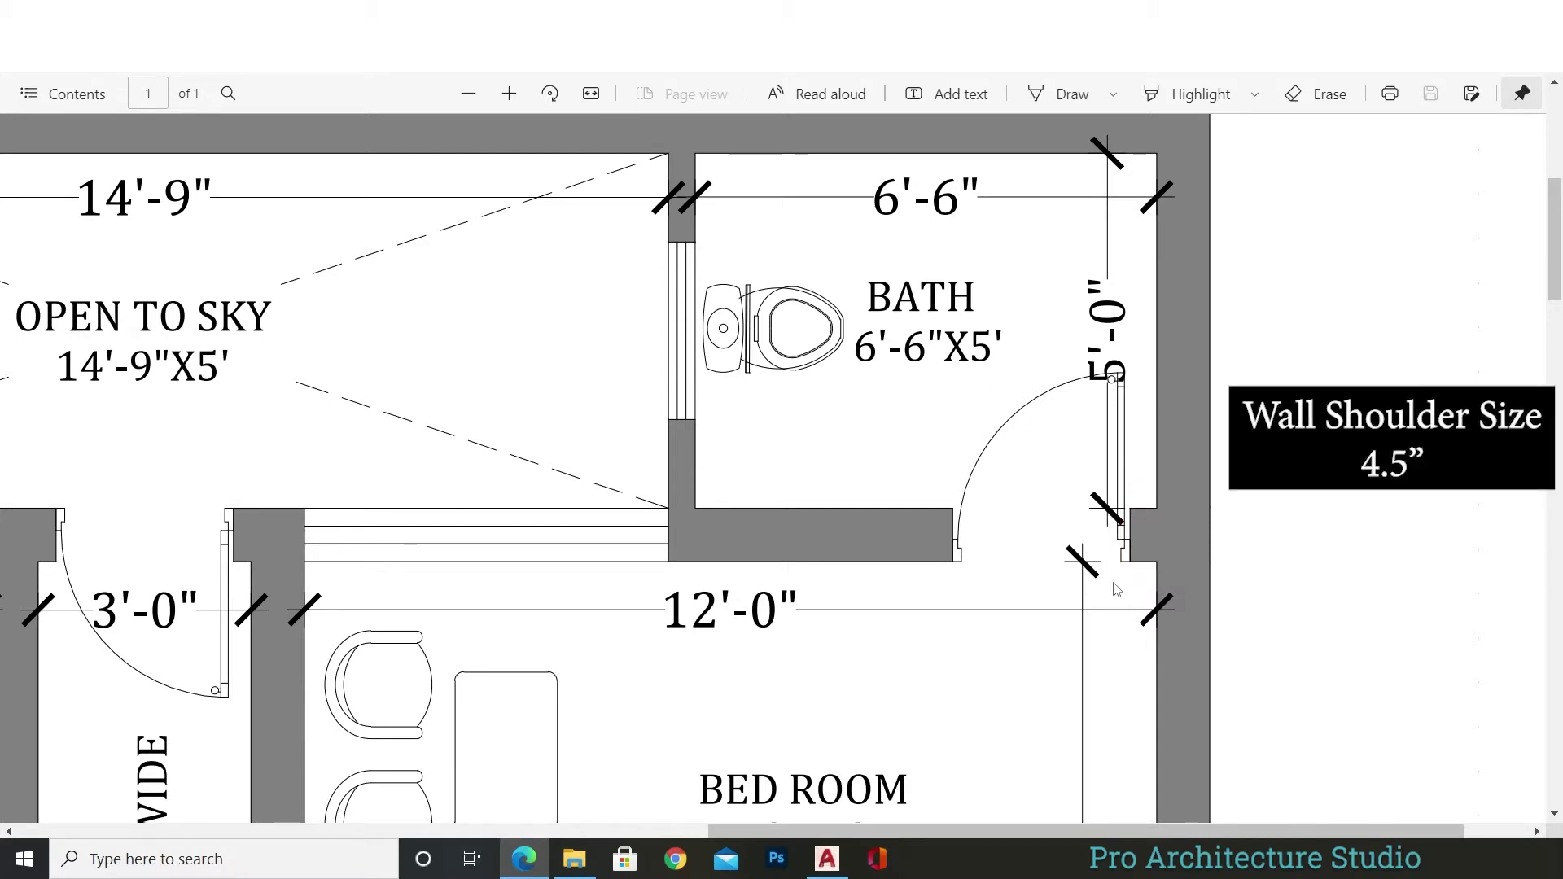
# Back in AutoCAD, offset the right bath's wall line 4.5" inward as the door shoulder.
pyautogui.click(827, 859)
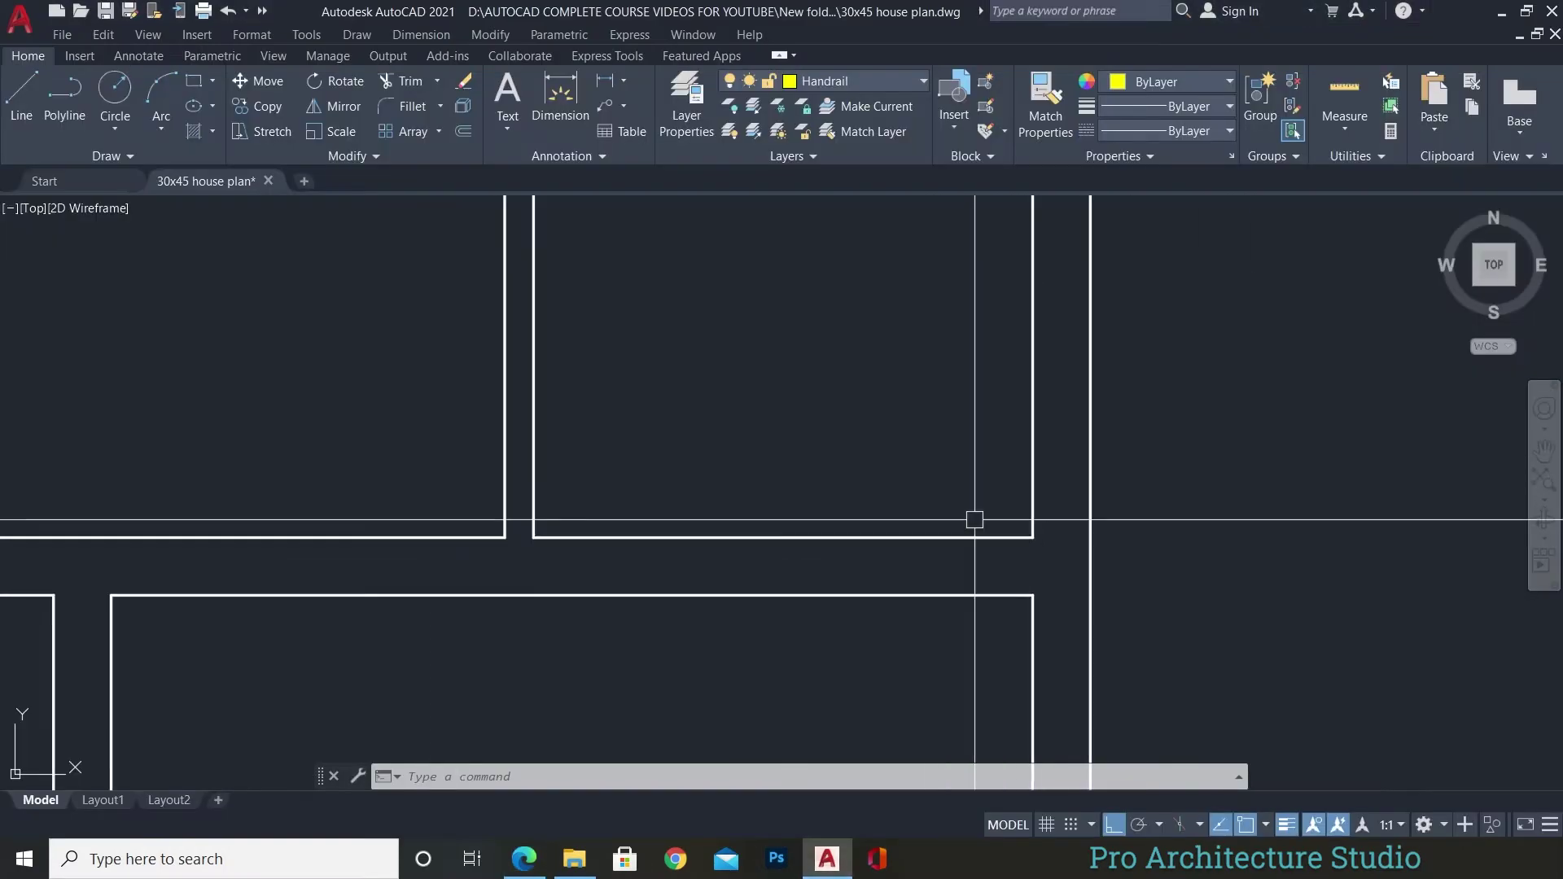
pyautogui.press('Escape')
pyautogui.press('Escape')
pyautogui.press('Escape')
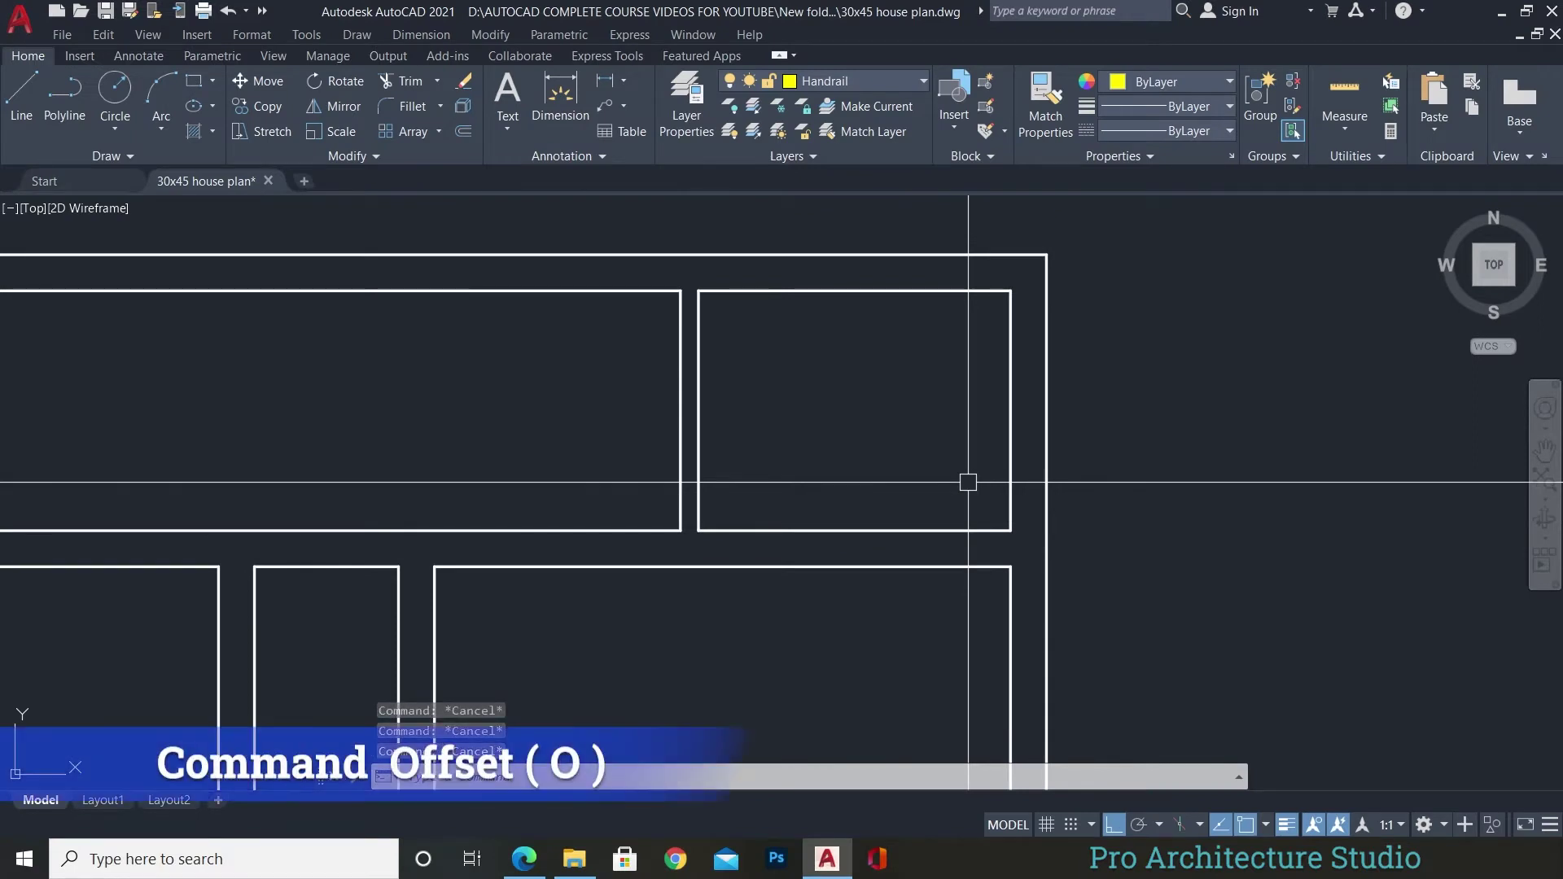
pyautogui.write('o')
pyautogui.press('Return')
pyautogui.write('4.5"')
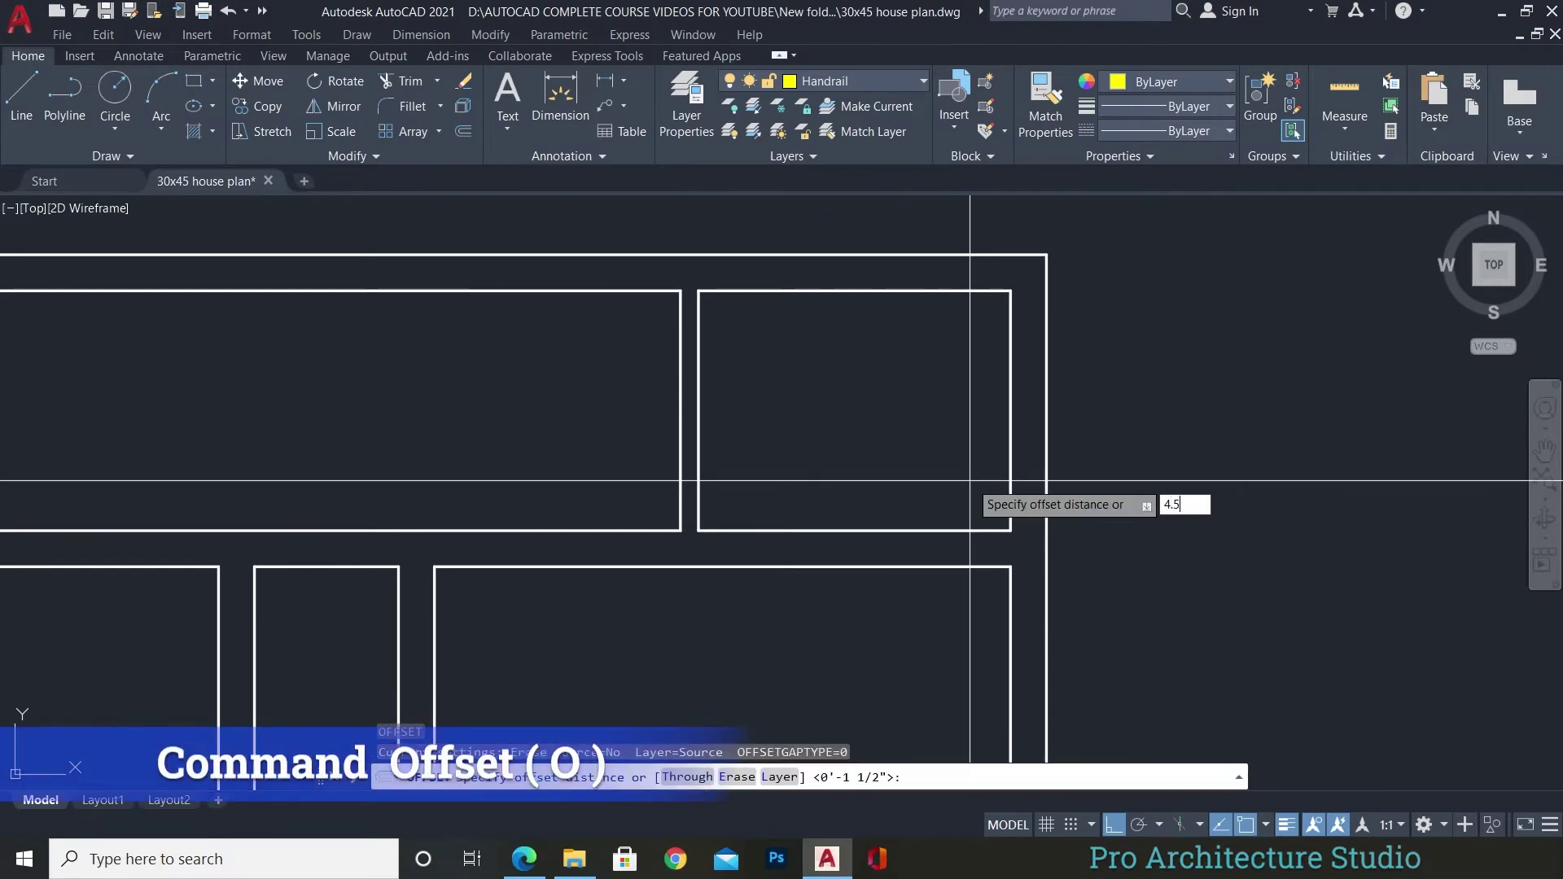
pyautogui.press('Return')
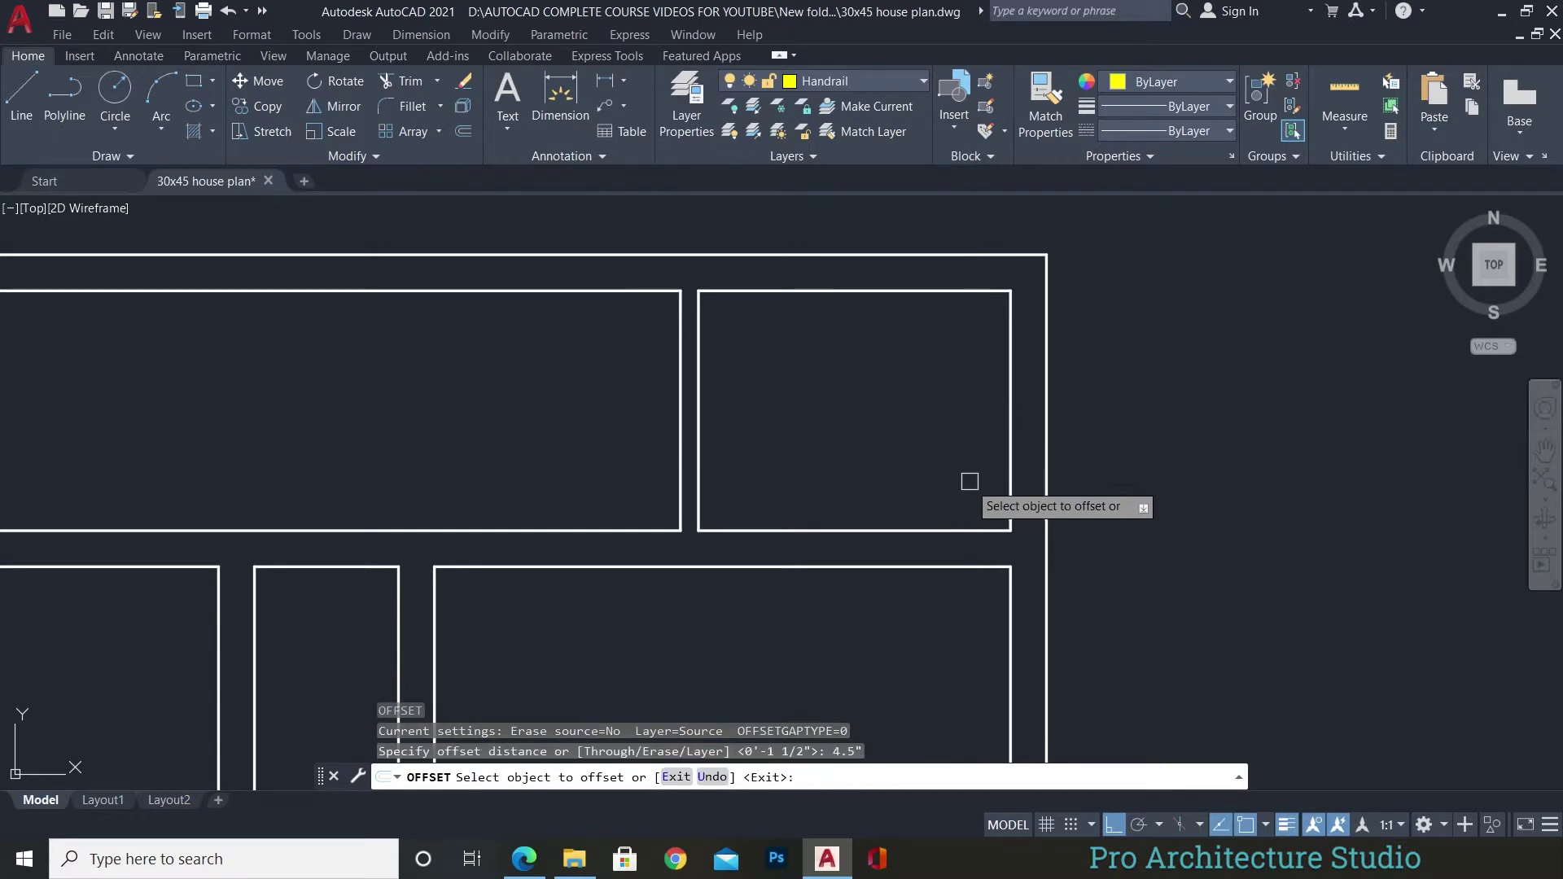
pyautogui.scroll(3, 969, 482)
pyautogui.click(1091, 433)
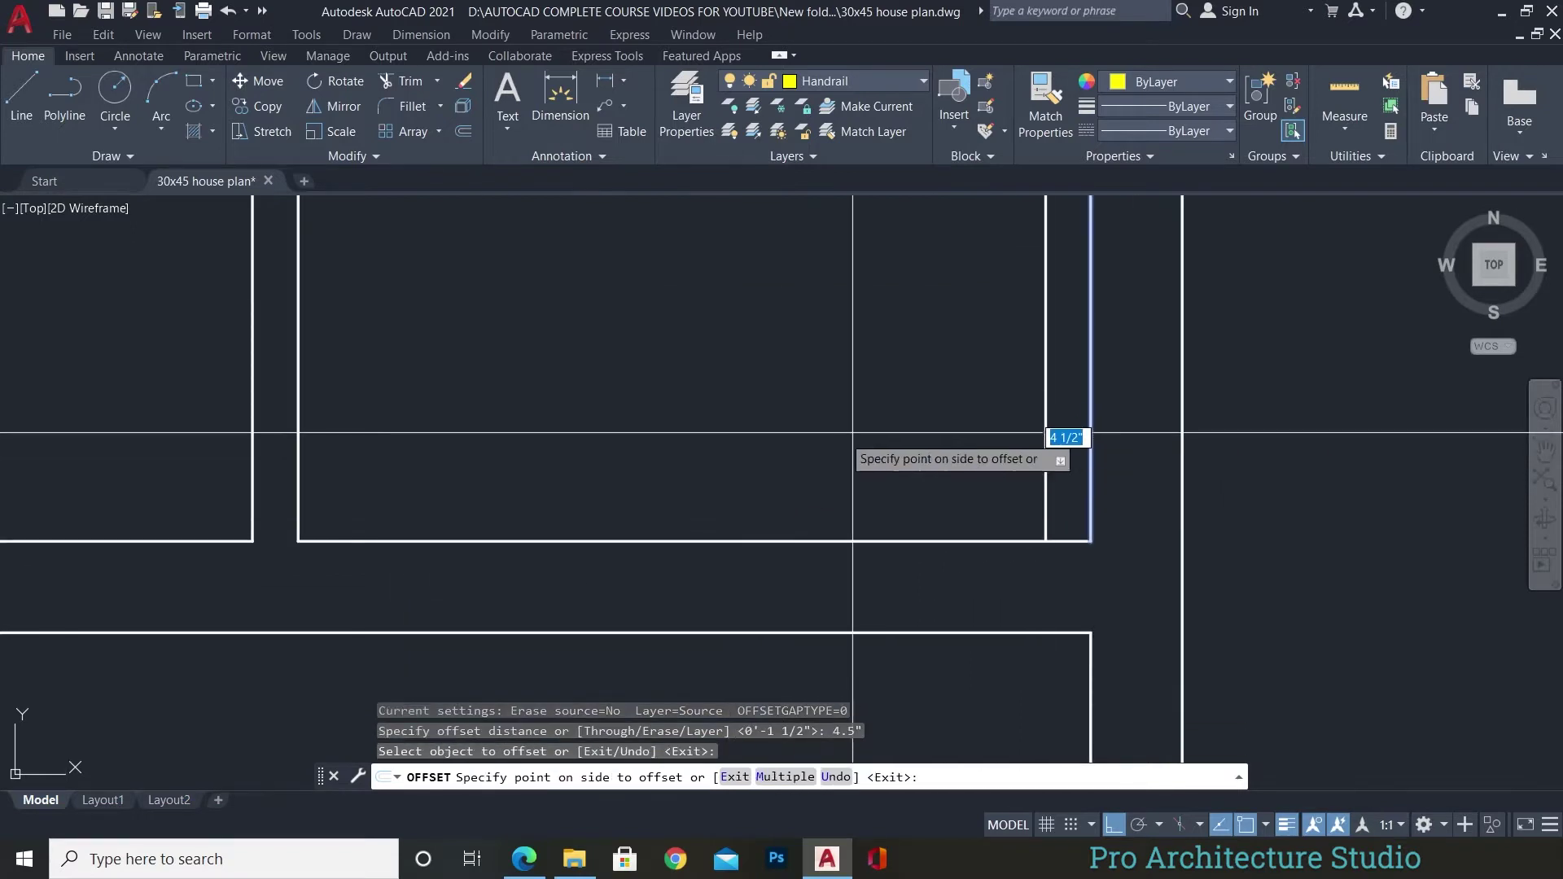
pyautogui.click(1062, 432)
pyautogui.moveTo(1037, 531); pyautogui.dragTo(1038, 477, button='middle')
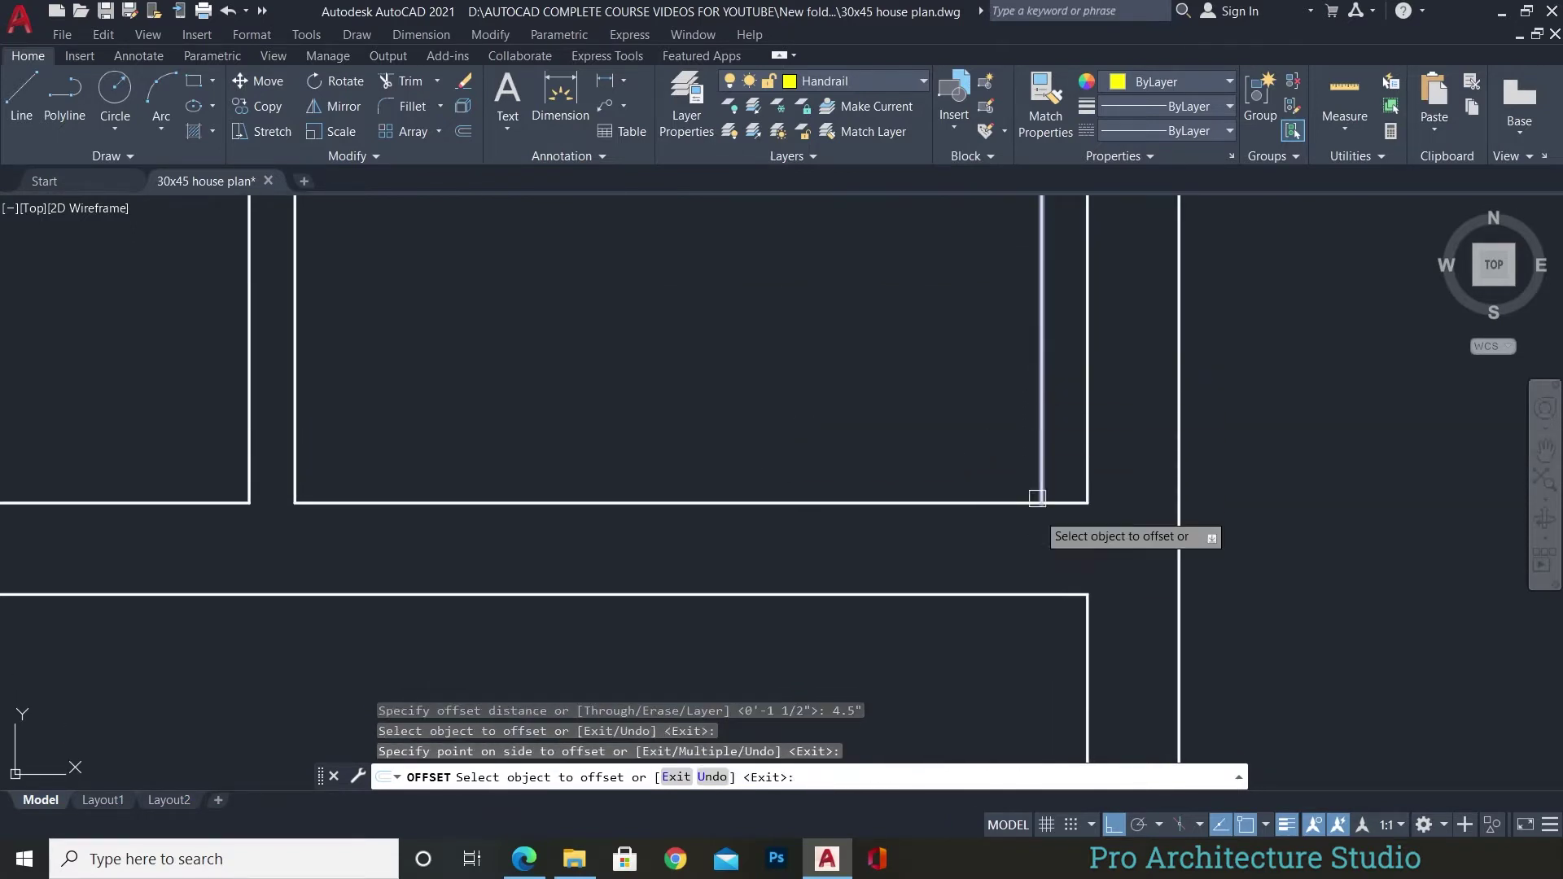
pyautogui.press('Escape')
pyautogui.scroll(2, 1025, 558)
pyautogui.press('Escape')
pyautogui.press('Escape')
pyautogui.scroll(-2, 1124, 442)
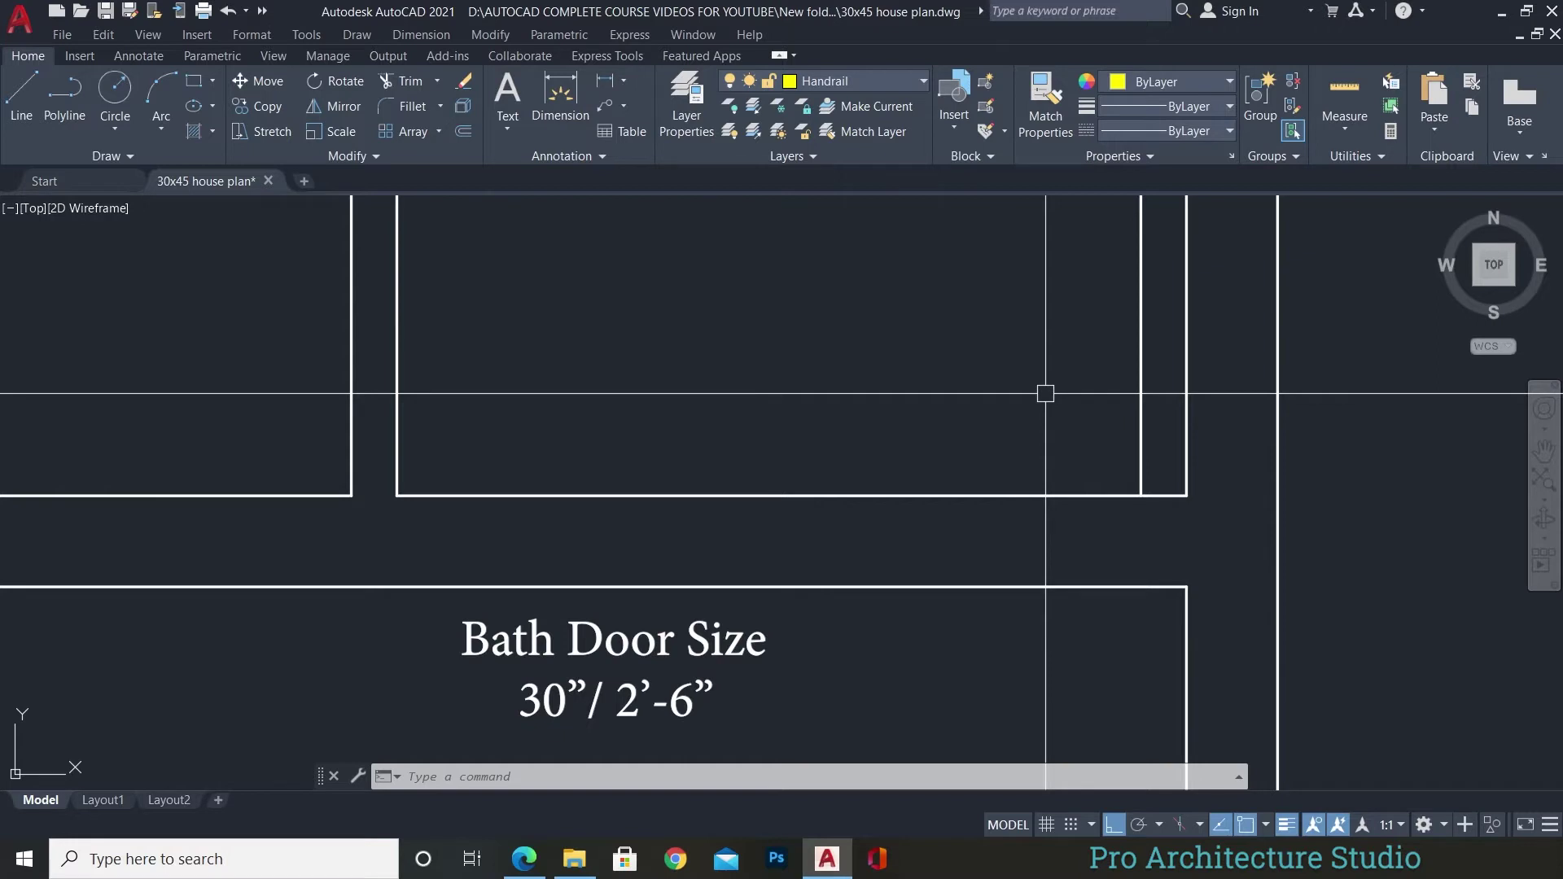
# Offset the shoulder line 2'-6" to the left to mark the bath door width.
pyautogui.write('o')
pyautogui.press('Return')
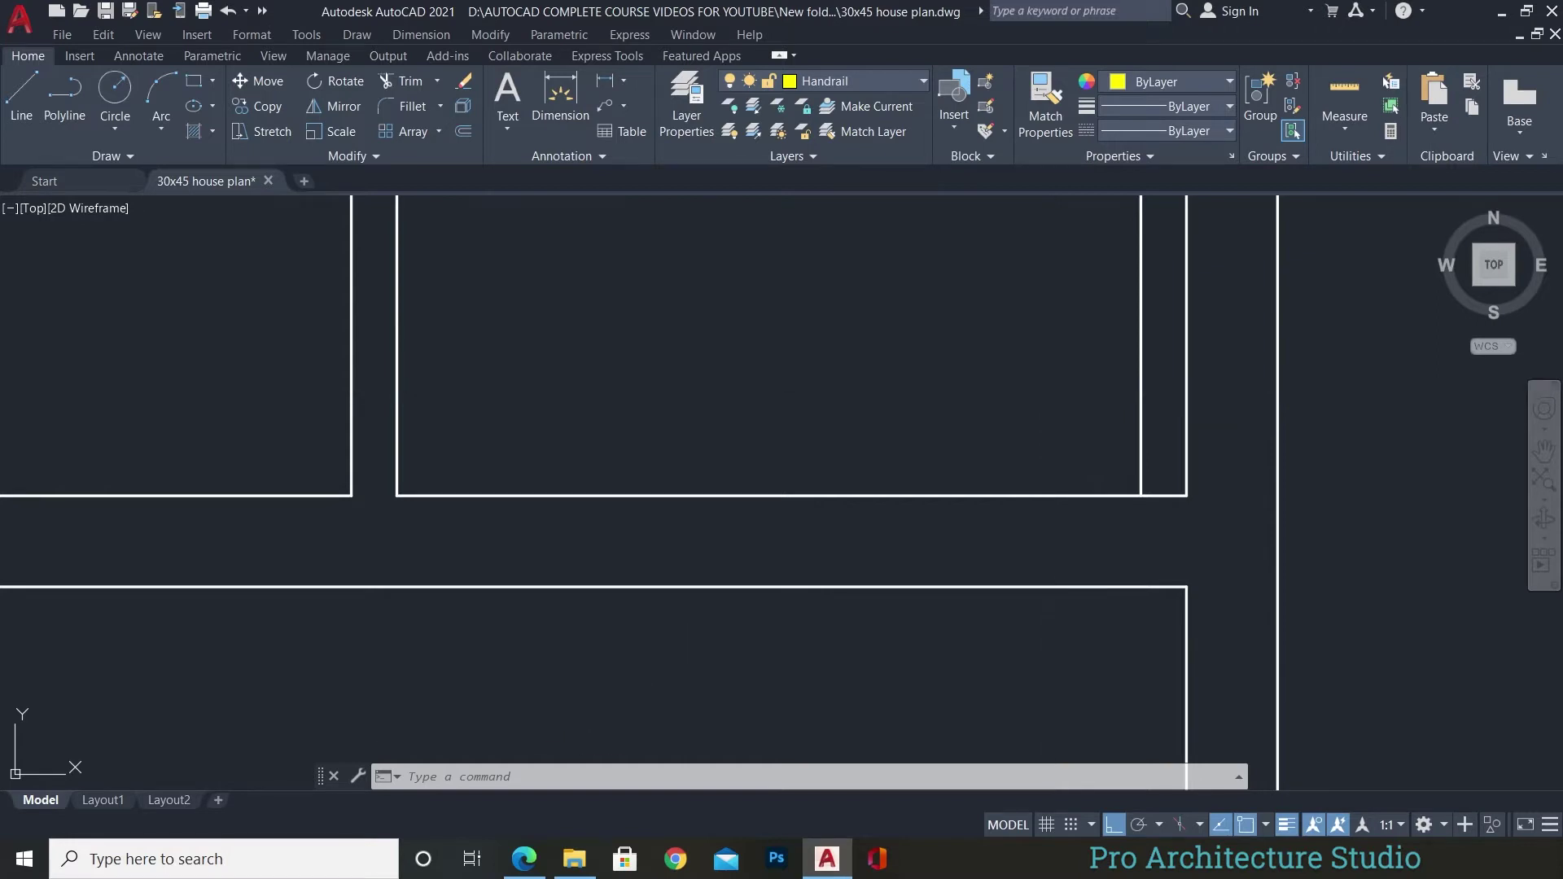
pyautogui.write("2'6")
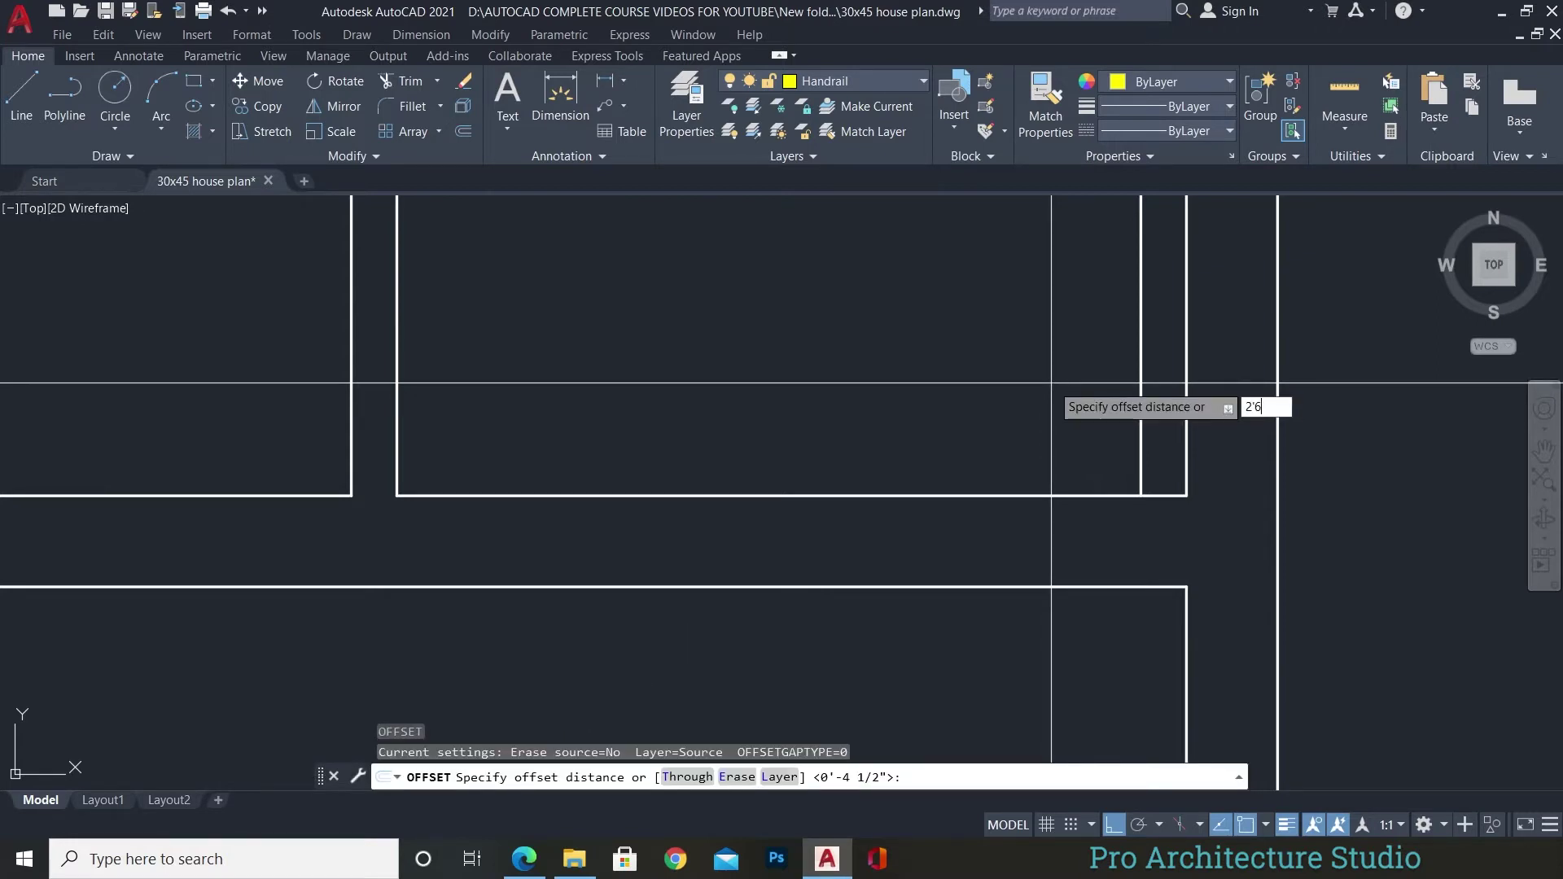
pyautogui.press('Return')
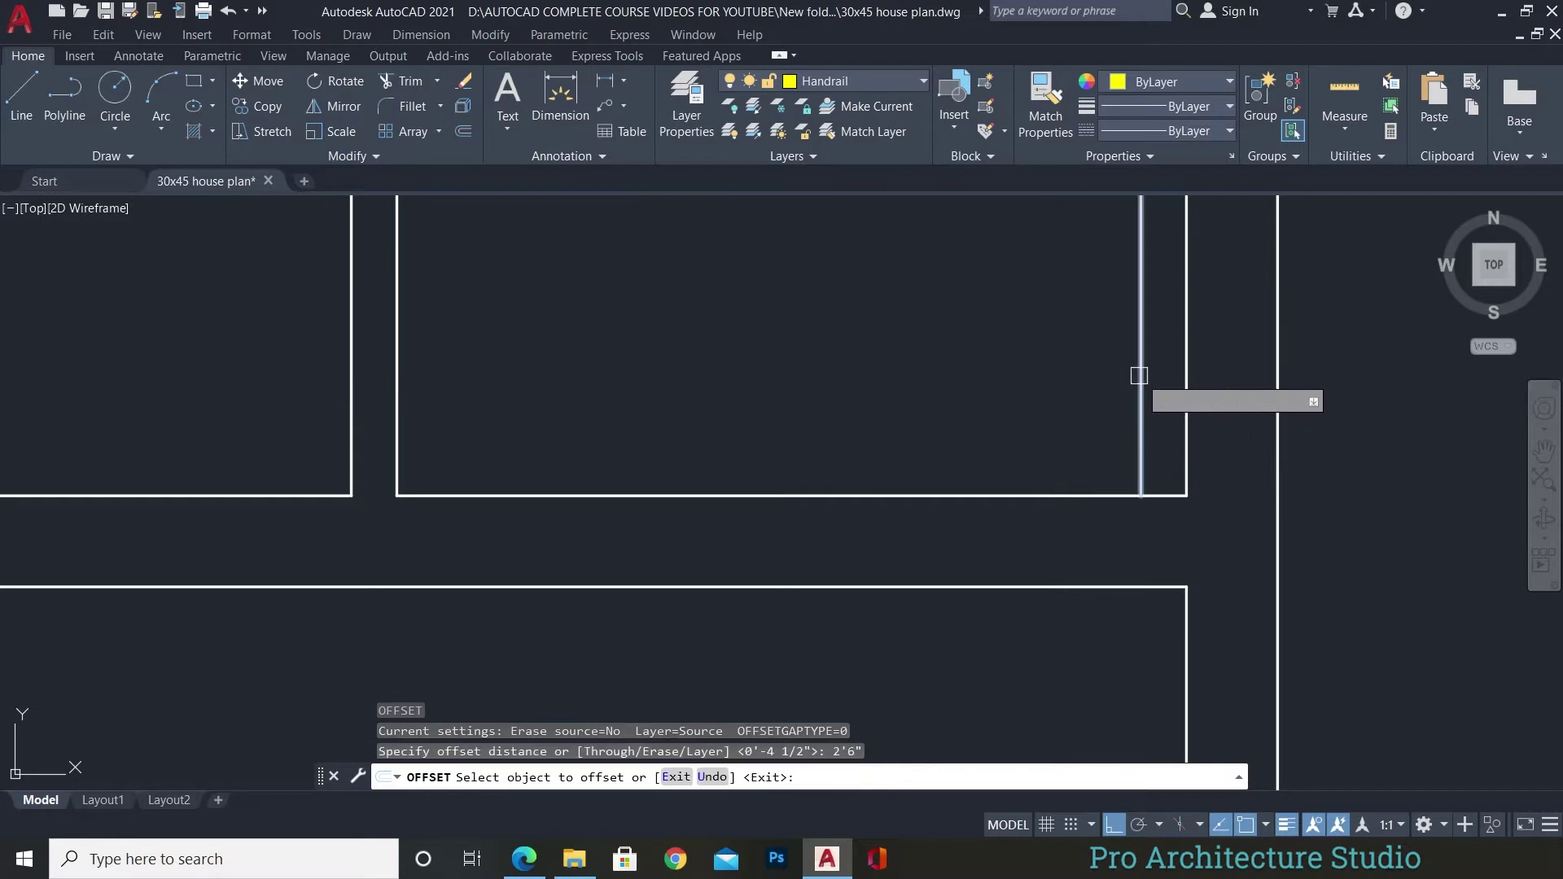
pyautogui.click(1141, 377)
pyautogui.click(667, 390)
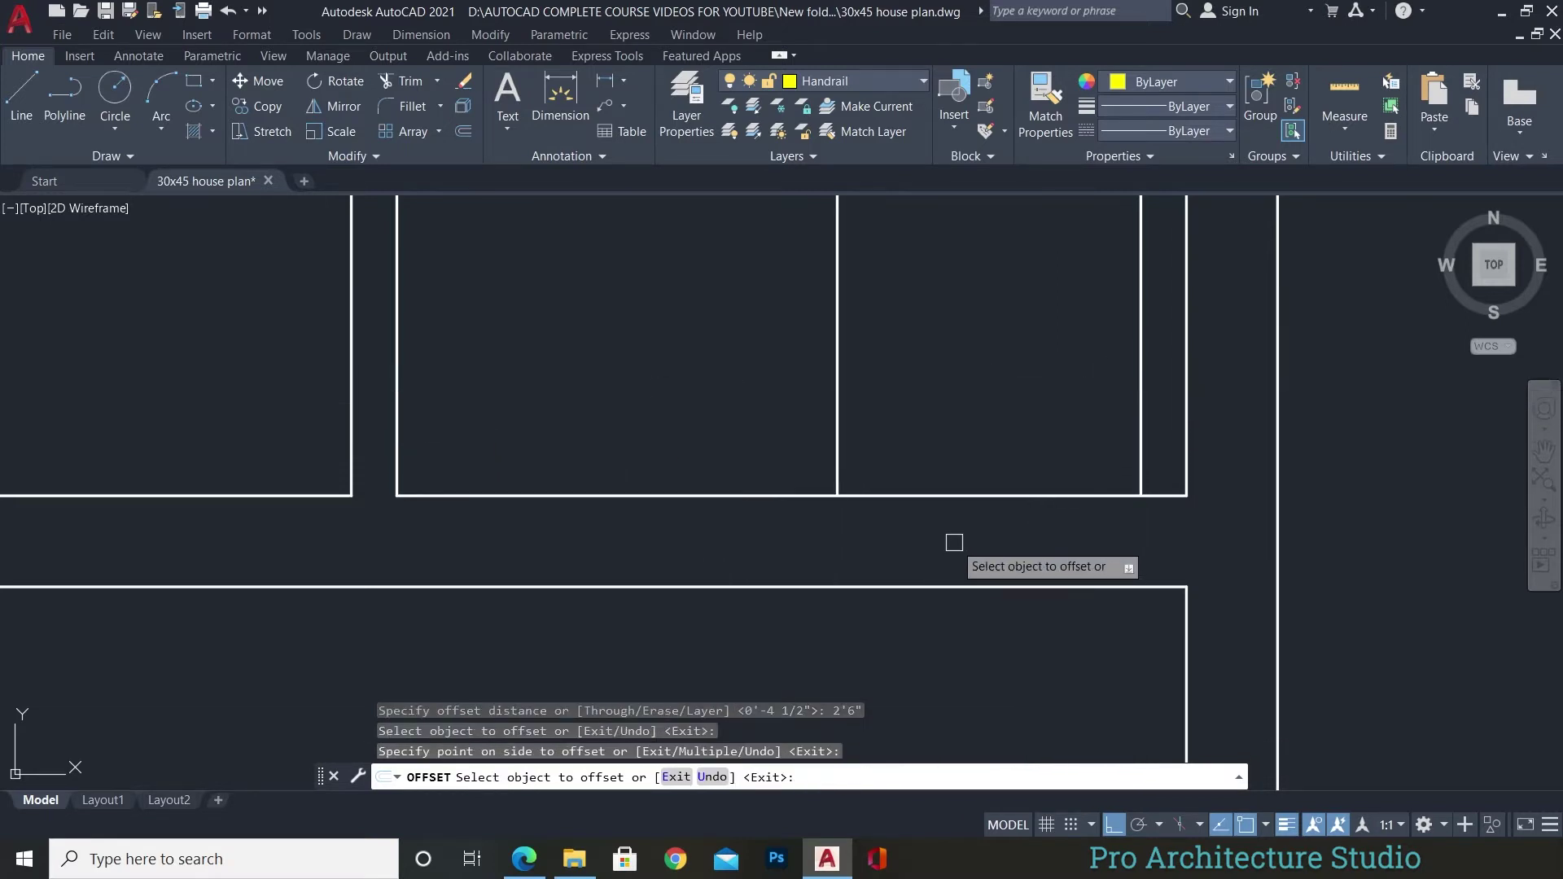
pyautogui.press('Escape')
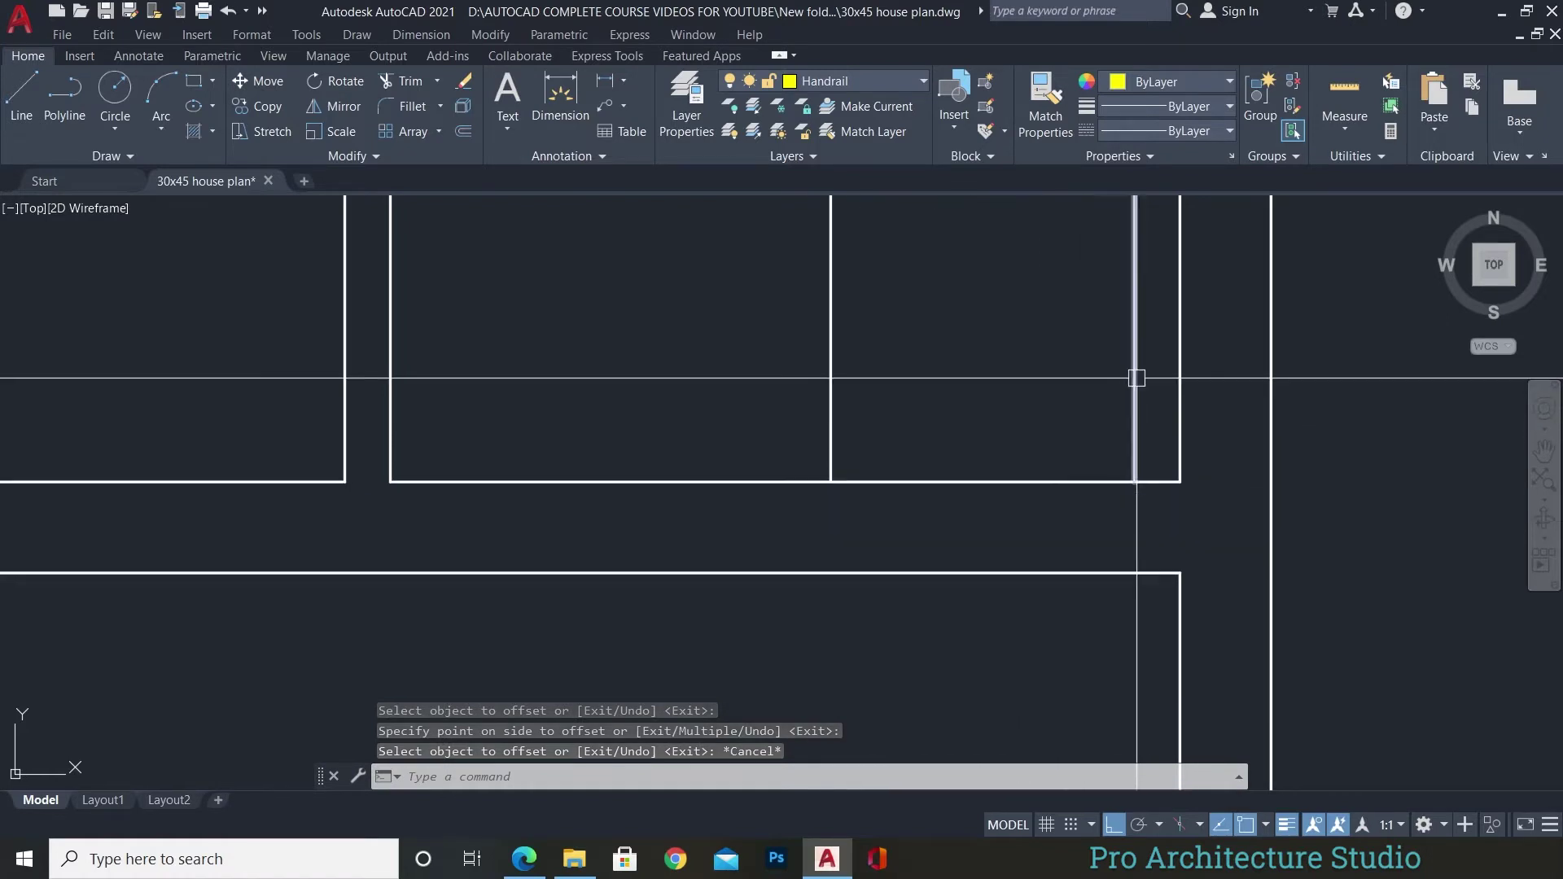
pyautogui.moveTo(1135, 374); pyautogui.dragTo(1129, 360, button='middle')
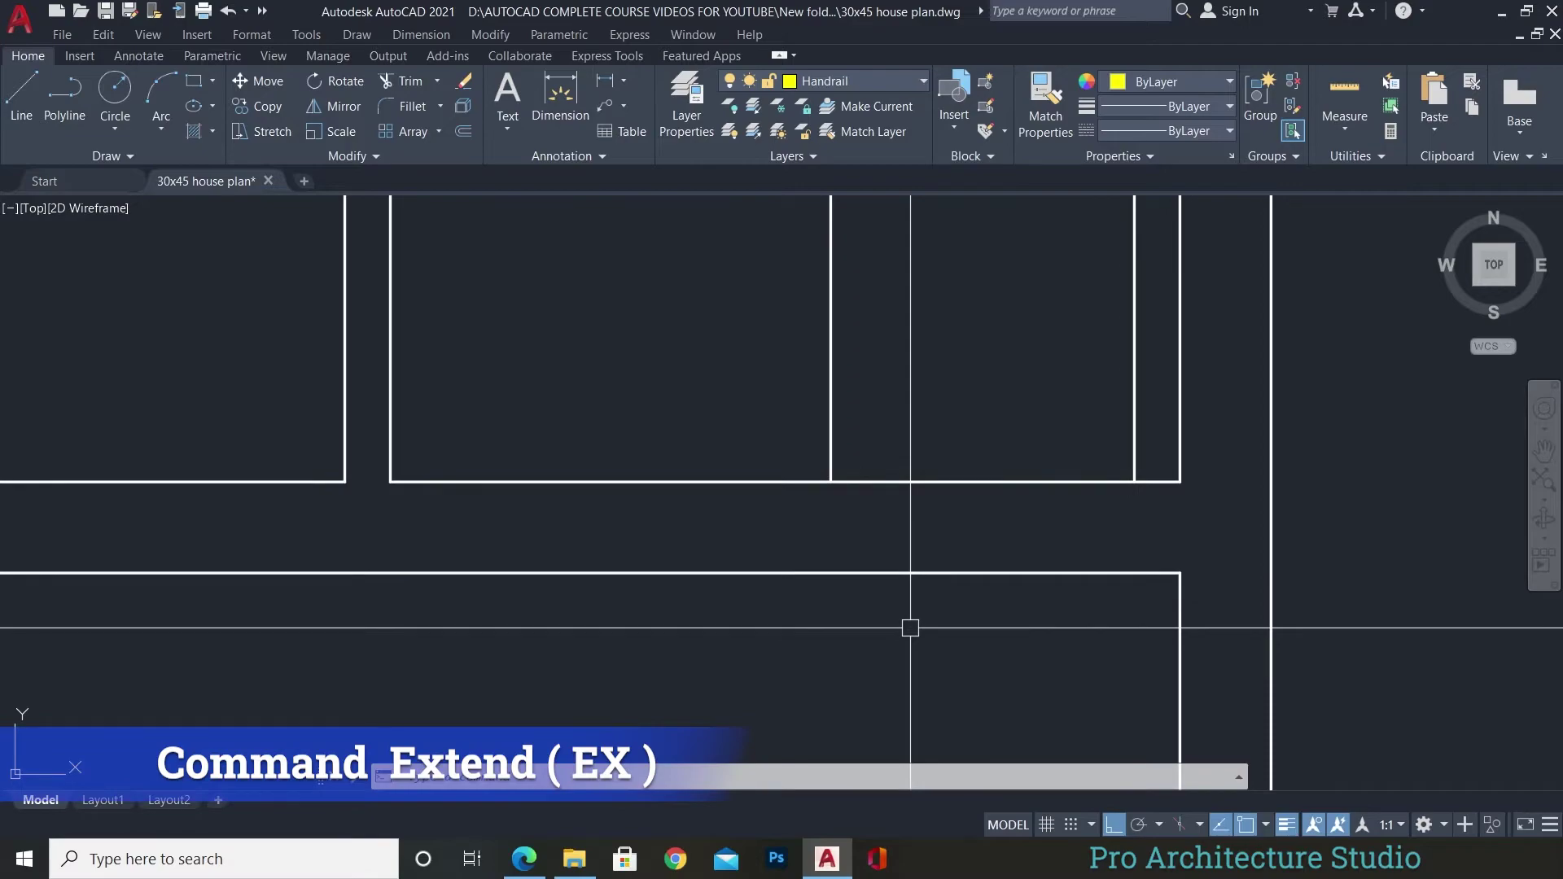
# Extend the shoulder line and the 2'-6" door line down to the lower wall line.
pyautogui.write('ex')
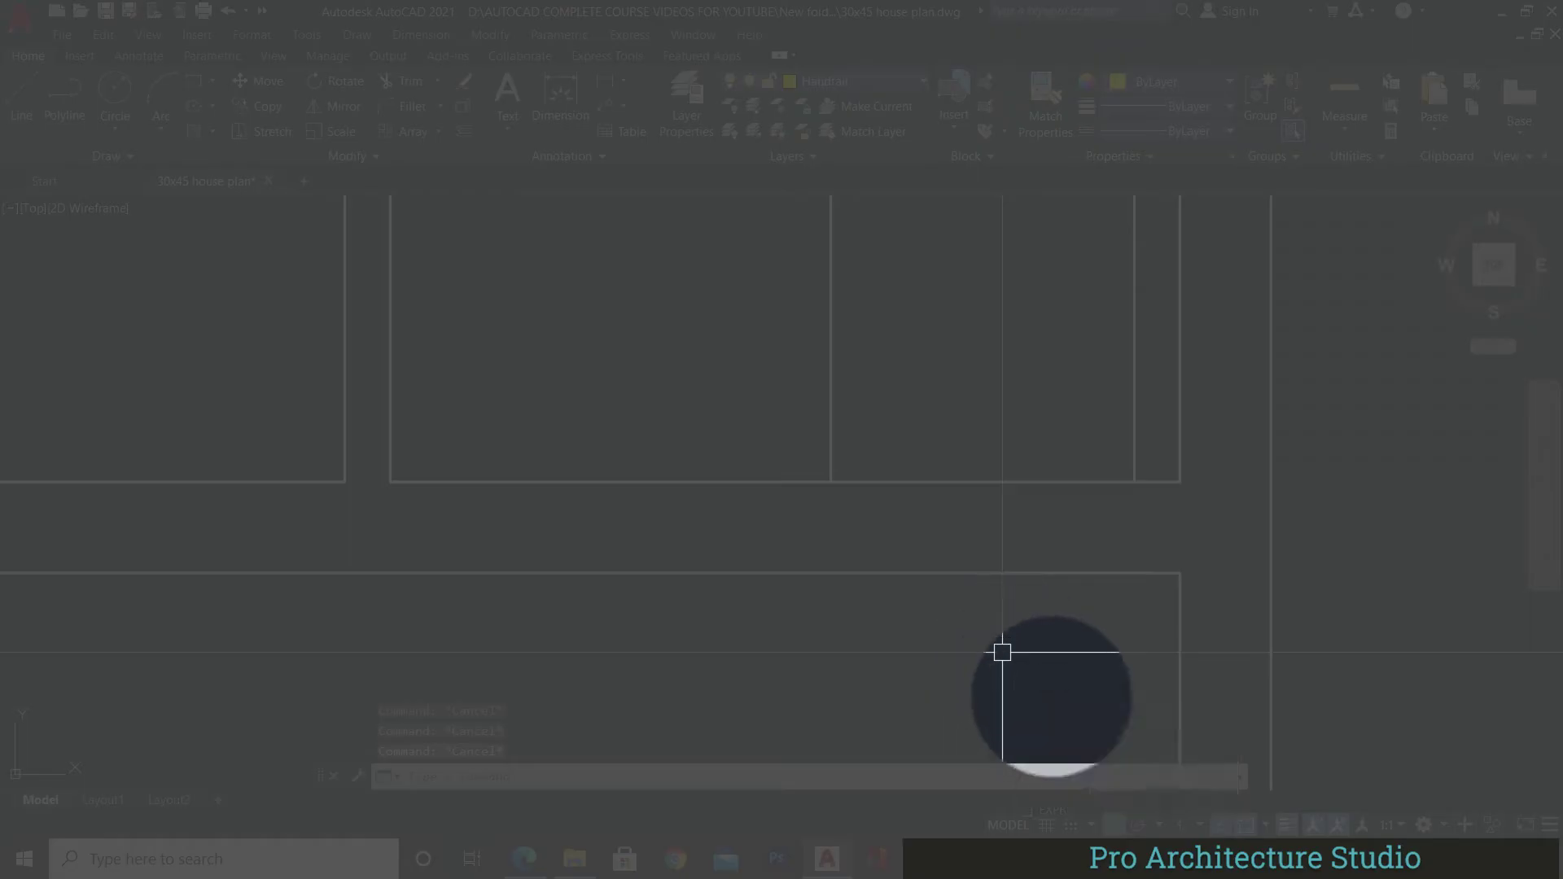
pyautogui.press('Return')
pyautogui.click(1134, 415)
pyautogui.click(830, 450)
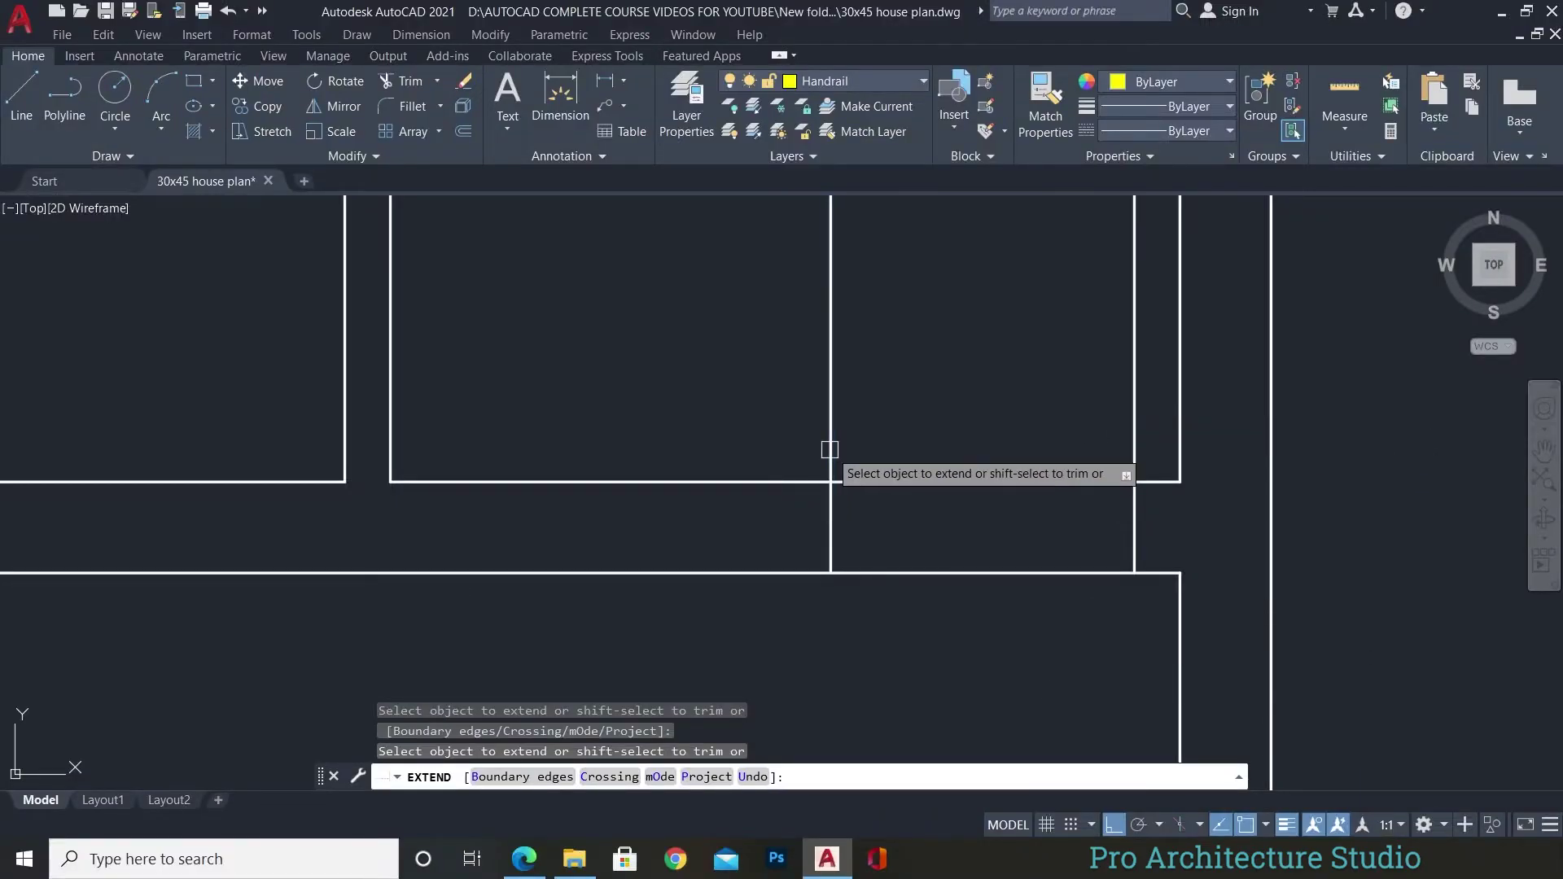
pyautogui.press('Return')
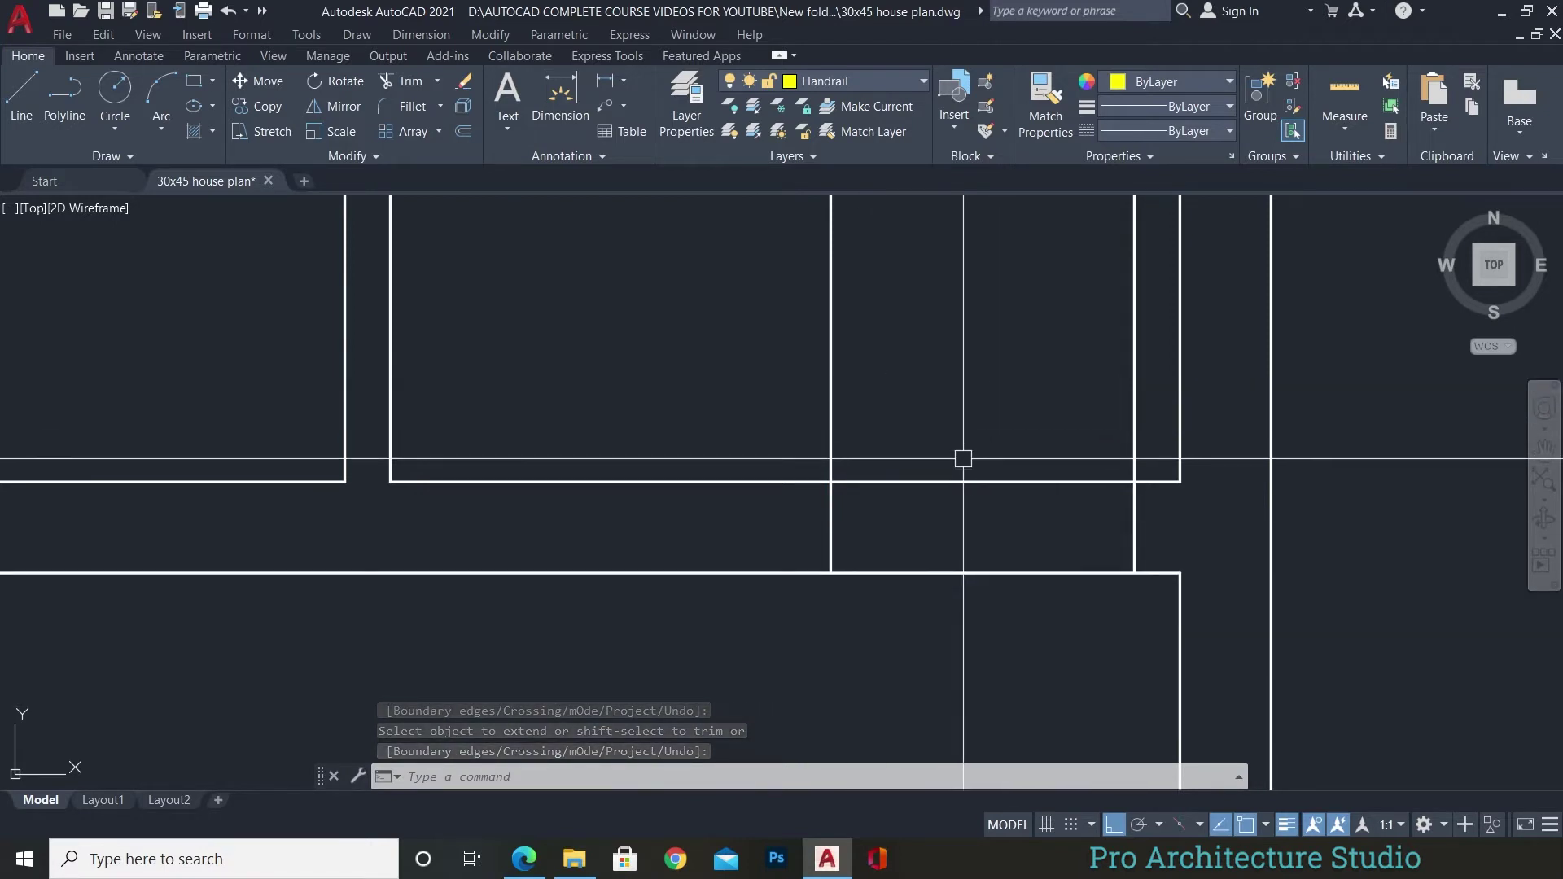
# Trim the door lines' excess and both wall lines between them to open the doorway.
pyautogui.write('tr')
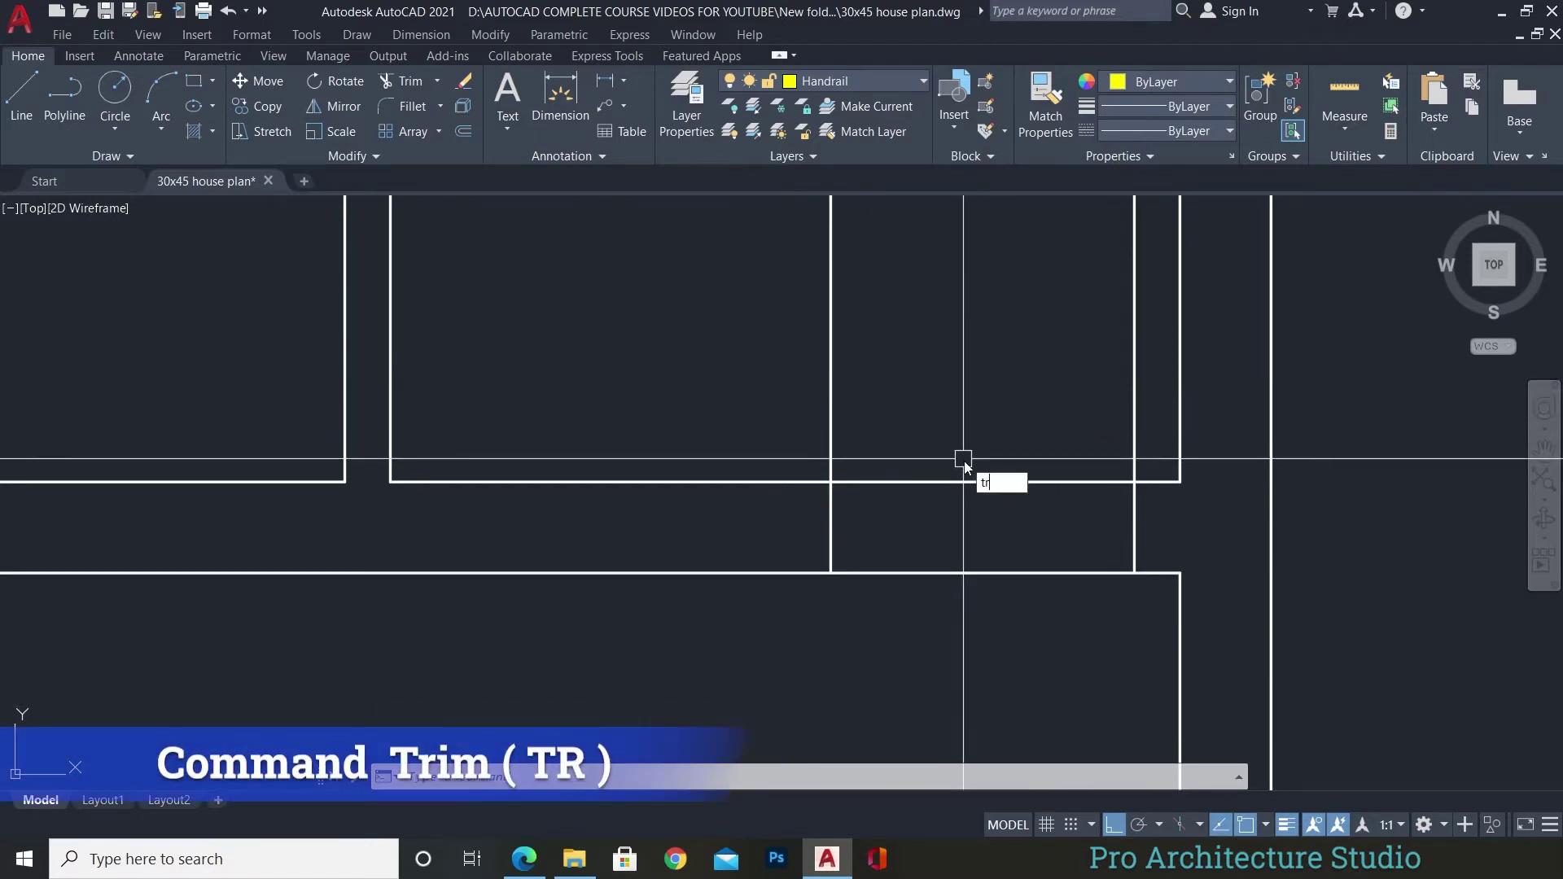
pyautogui.press('Return')
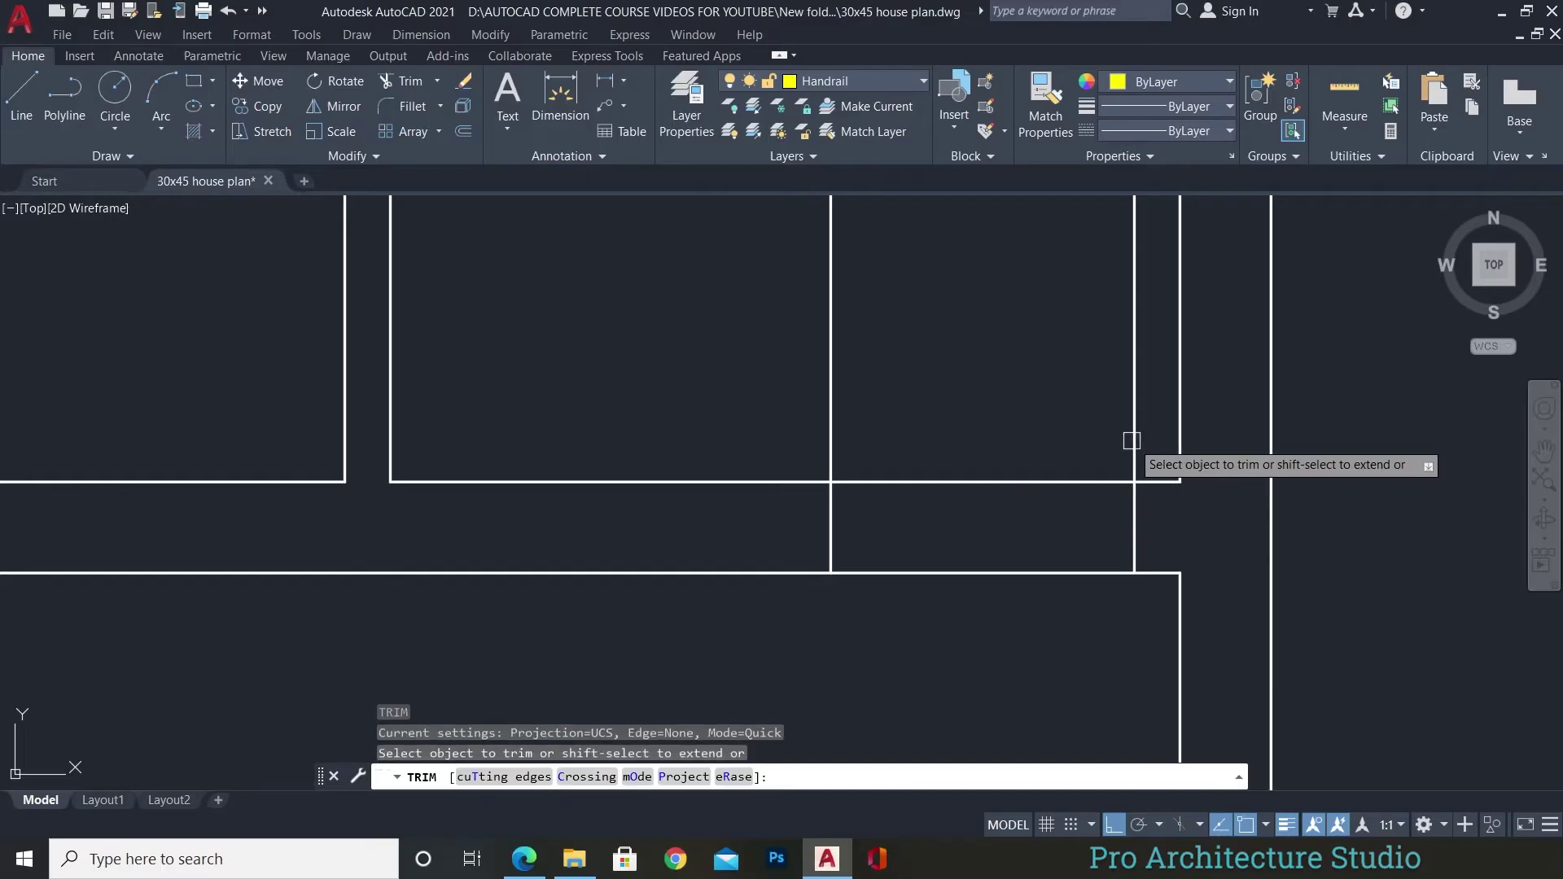
pyautogui.click(1134, 399)
pyautogui.click(832, 389)
pyautogui.click(904, 480)
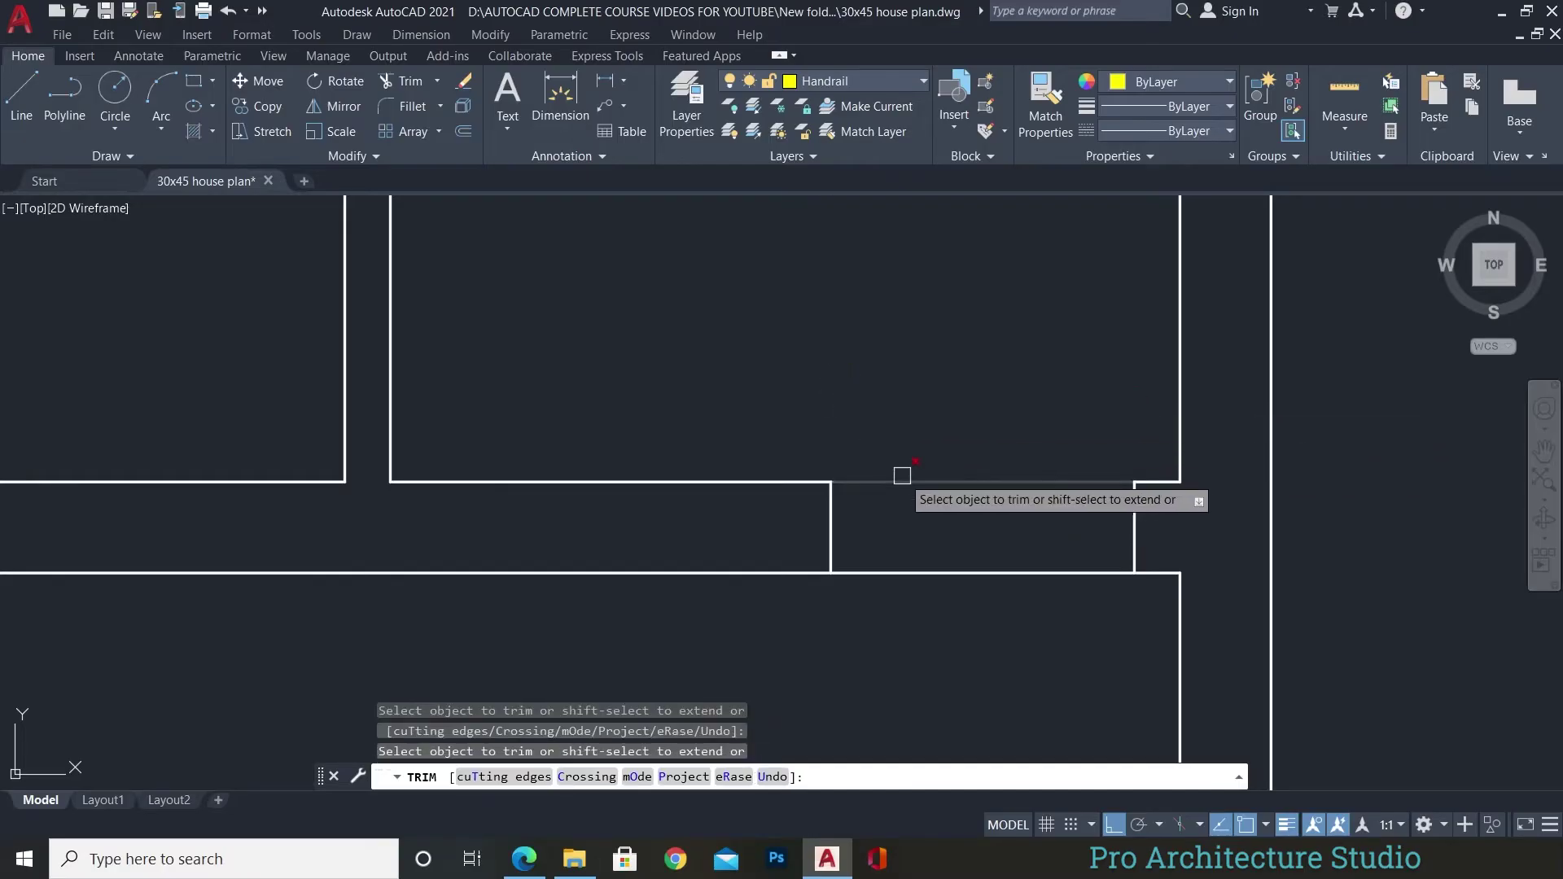
pyautogui.click(907, 572)
pyautogui.scroll(-5, 1257, 492)
pyautogui.press('Return')
pyautogui.moveTo(1170, 449); pyautogui.dragTo(1210, 464, button='middle')
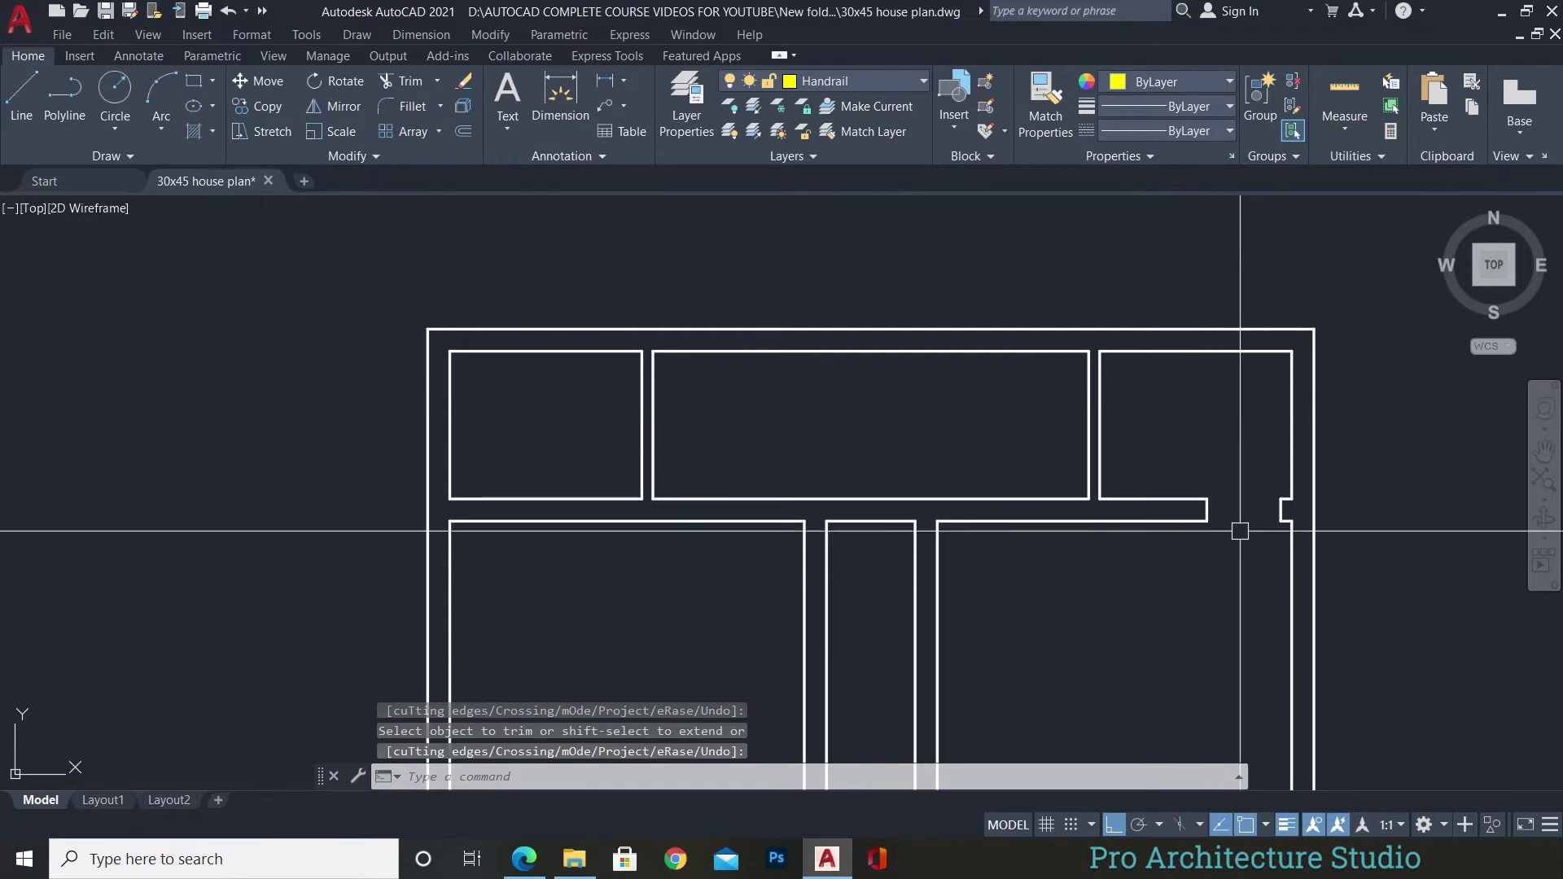
pyautogui.moveTo(487, 508); pyautogui.dragTo(538, 436, button='middle')
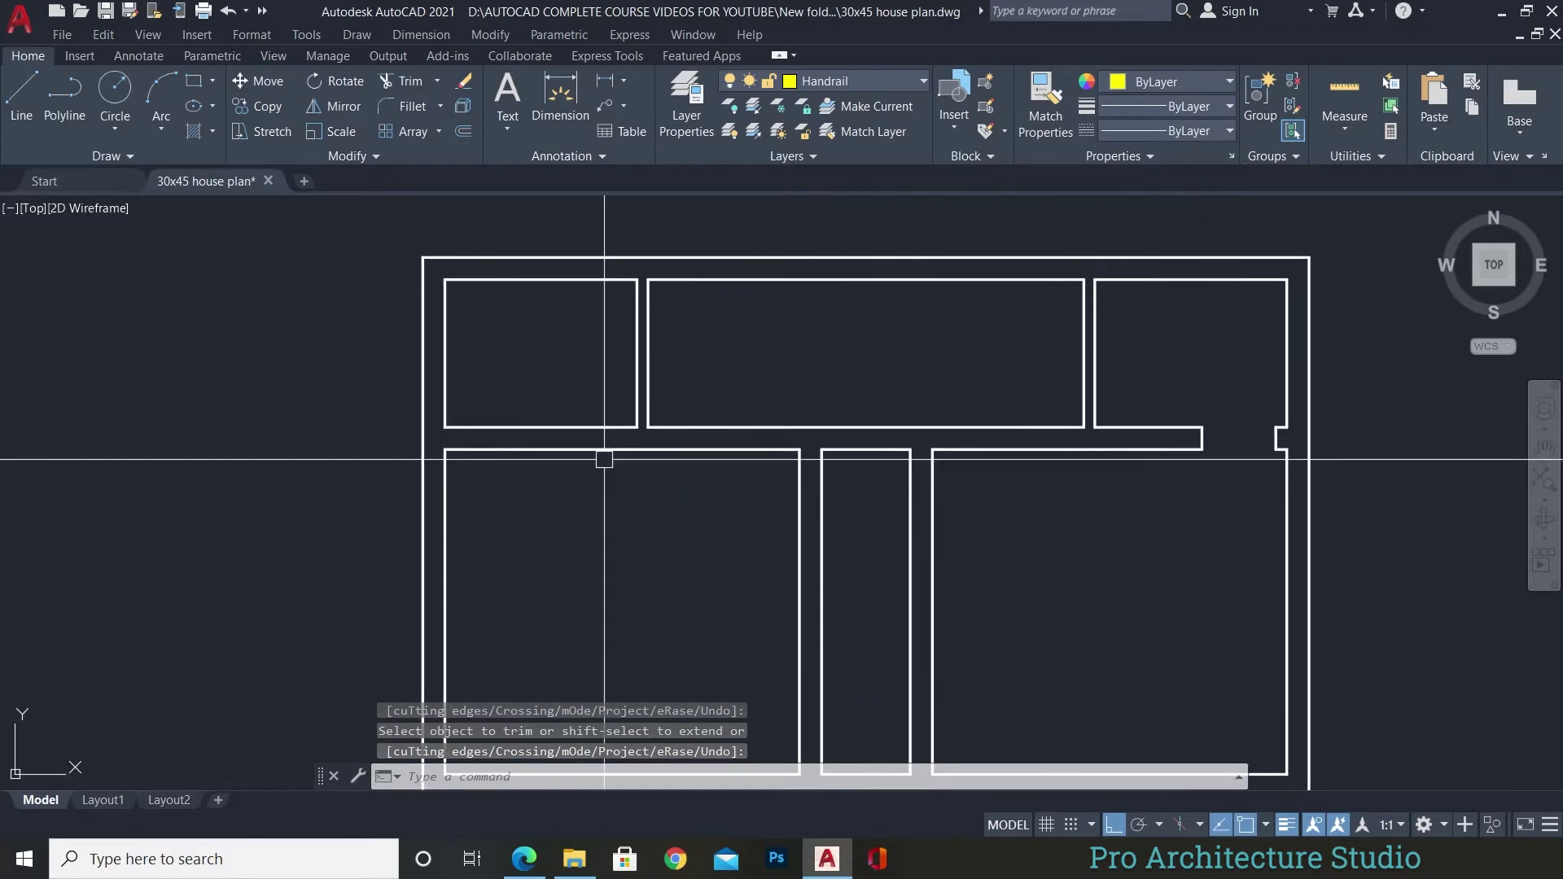
pyautogui.moveTo(660, 419); pyautogui.dragTo(645, 447, button='middle')
pyautogui.moveTo(883, 590); pyautogui.dragTo(785, 597, button='middle')
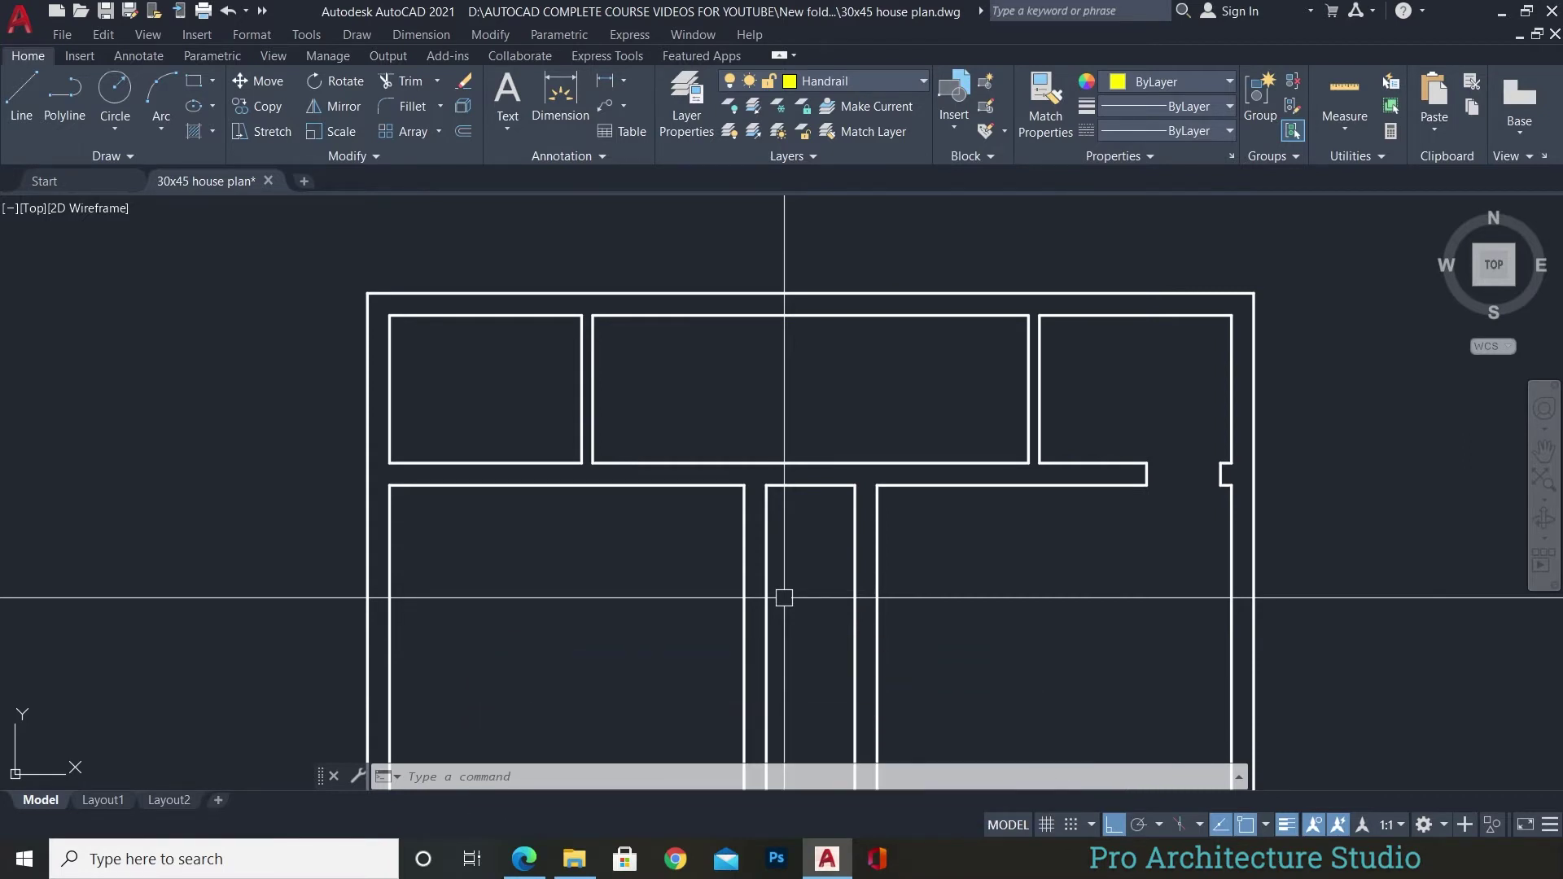
# Select the two short wall end lines of the right bath doorway.
pyautogui.scroll(4, 1074, 394)
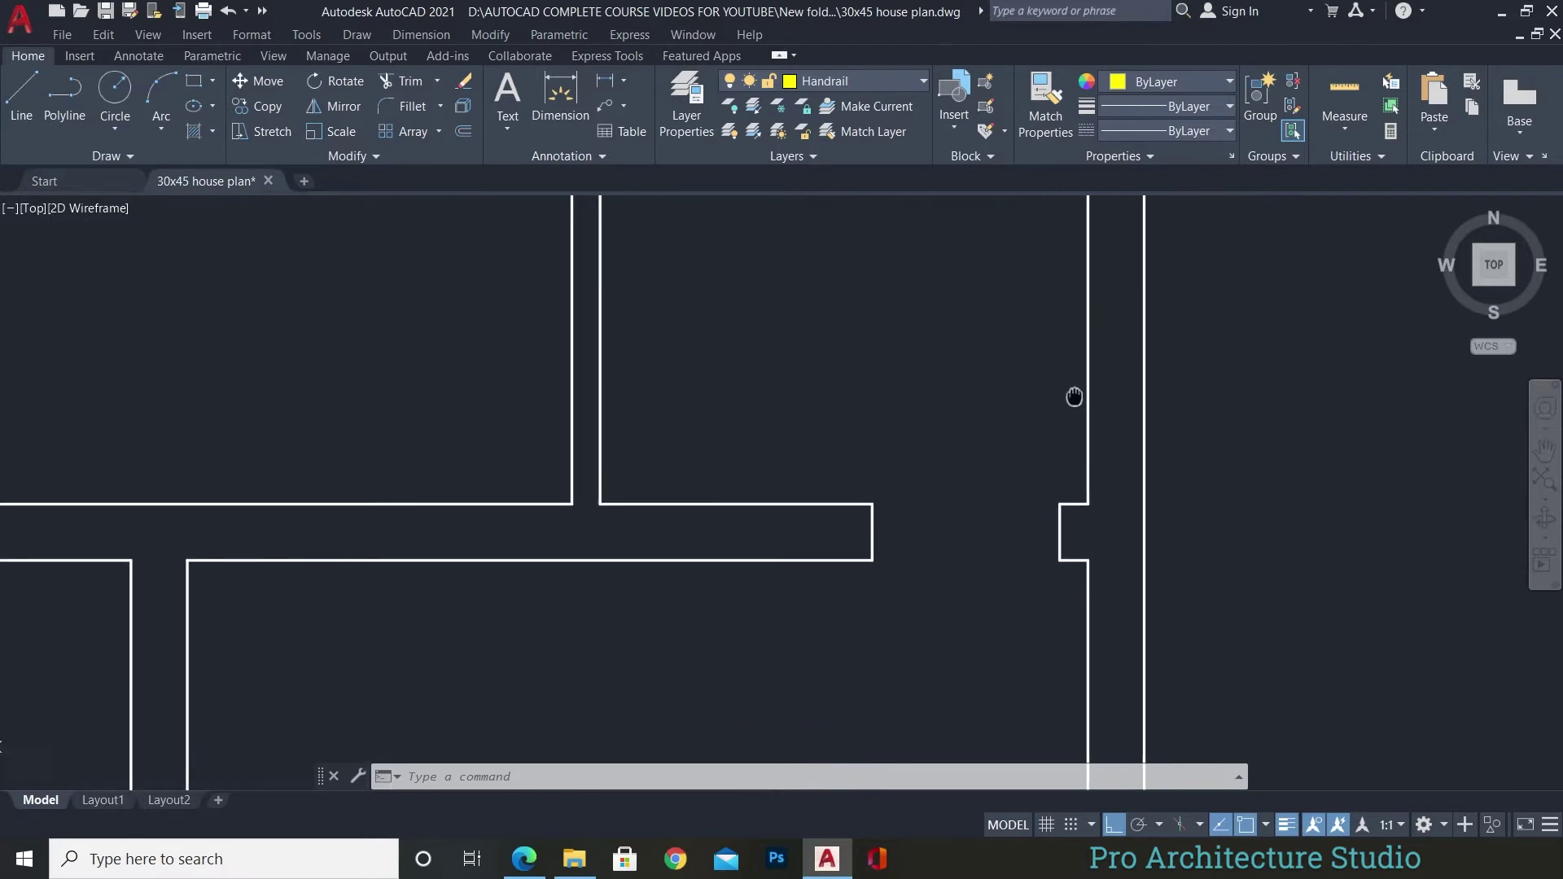
pyautogui.click(831, 617)
pyautogui.click(915, 394)
pyautogui.scroll(2, 1075, 486)
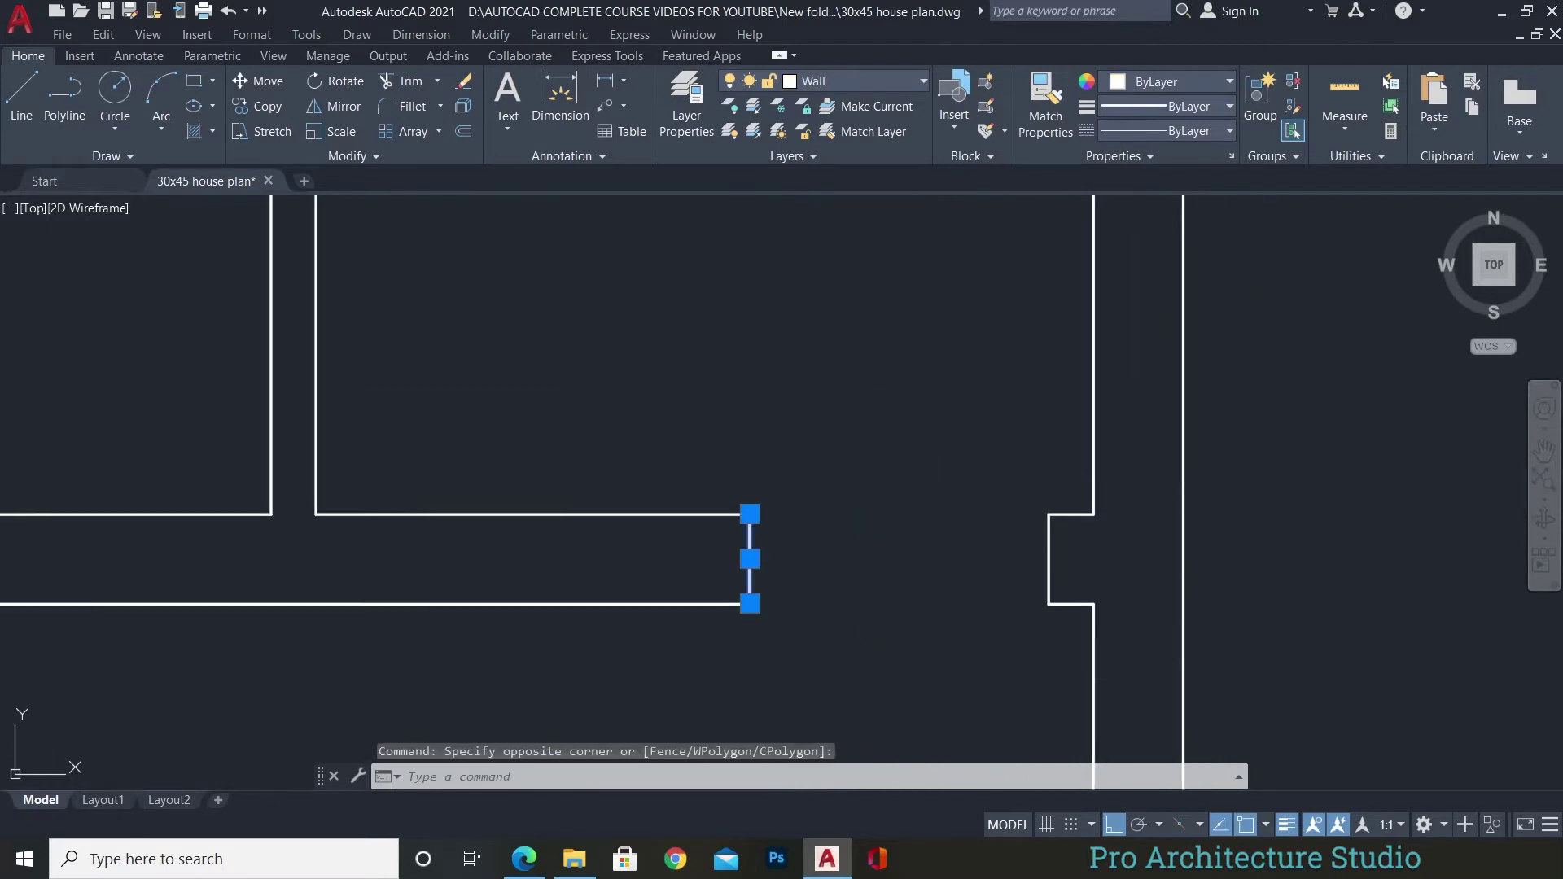
pyautogui.click(999, 676)
pyautogui.click(1064, 468)
pyautogui.press('Escape')
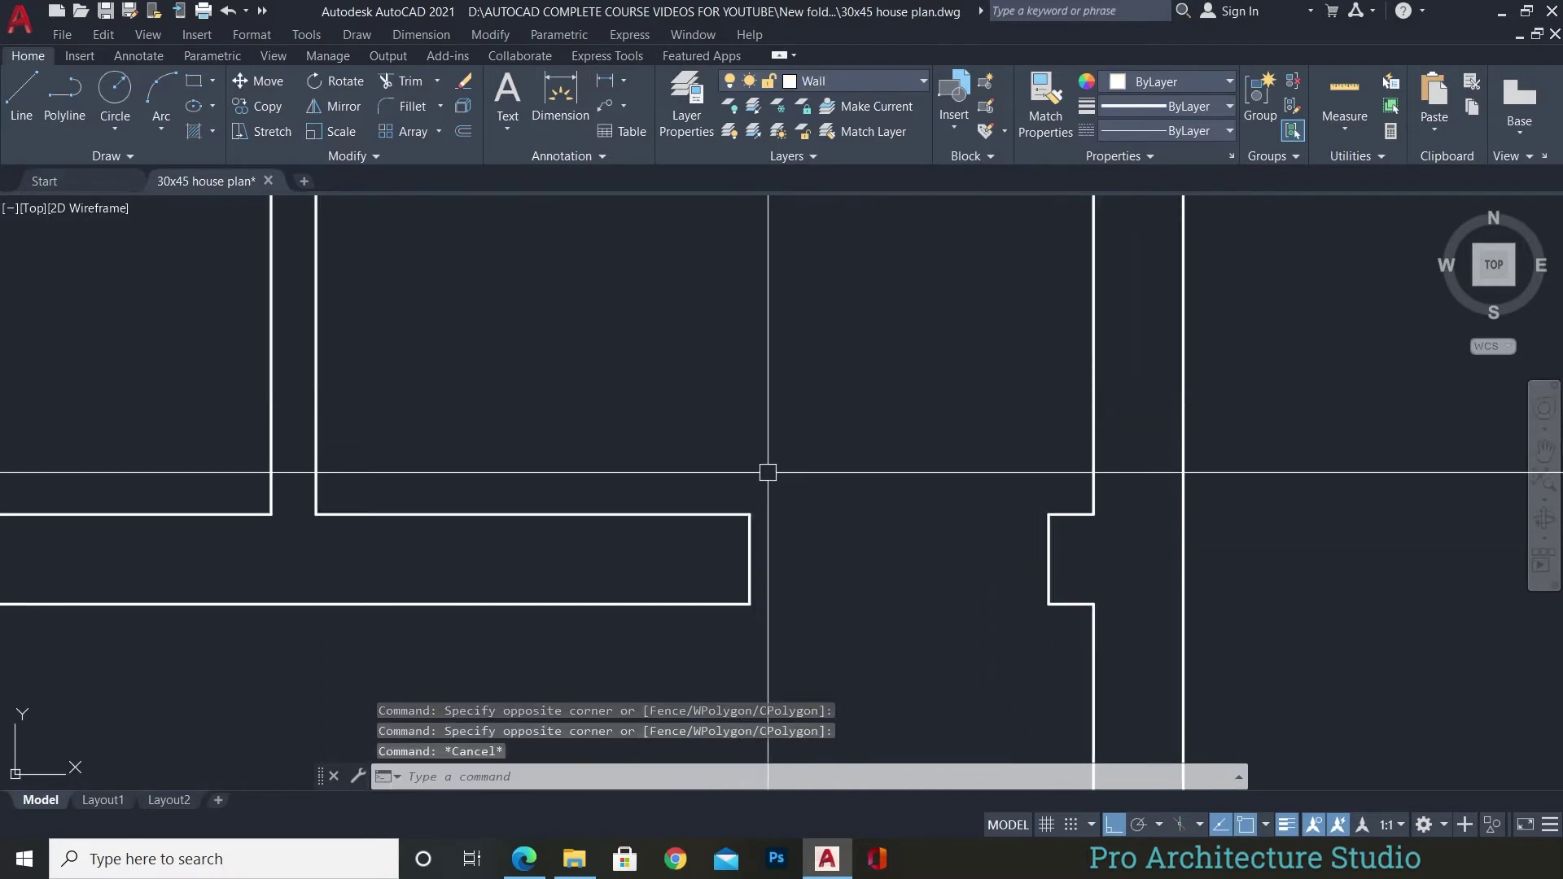
pyautogui.scroll(2, 1015, 460)
pyautogui.click(980, 419)
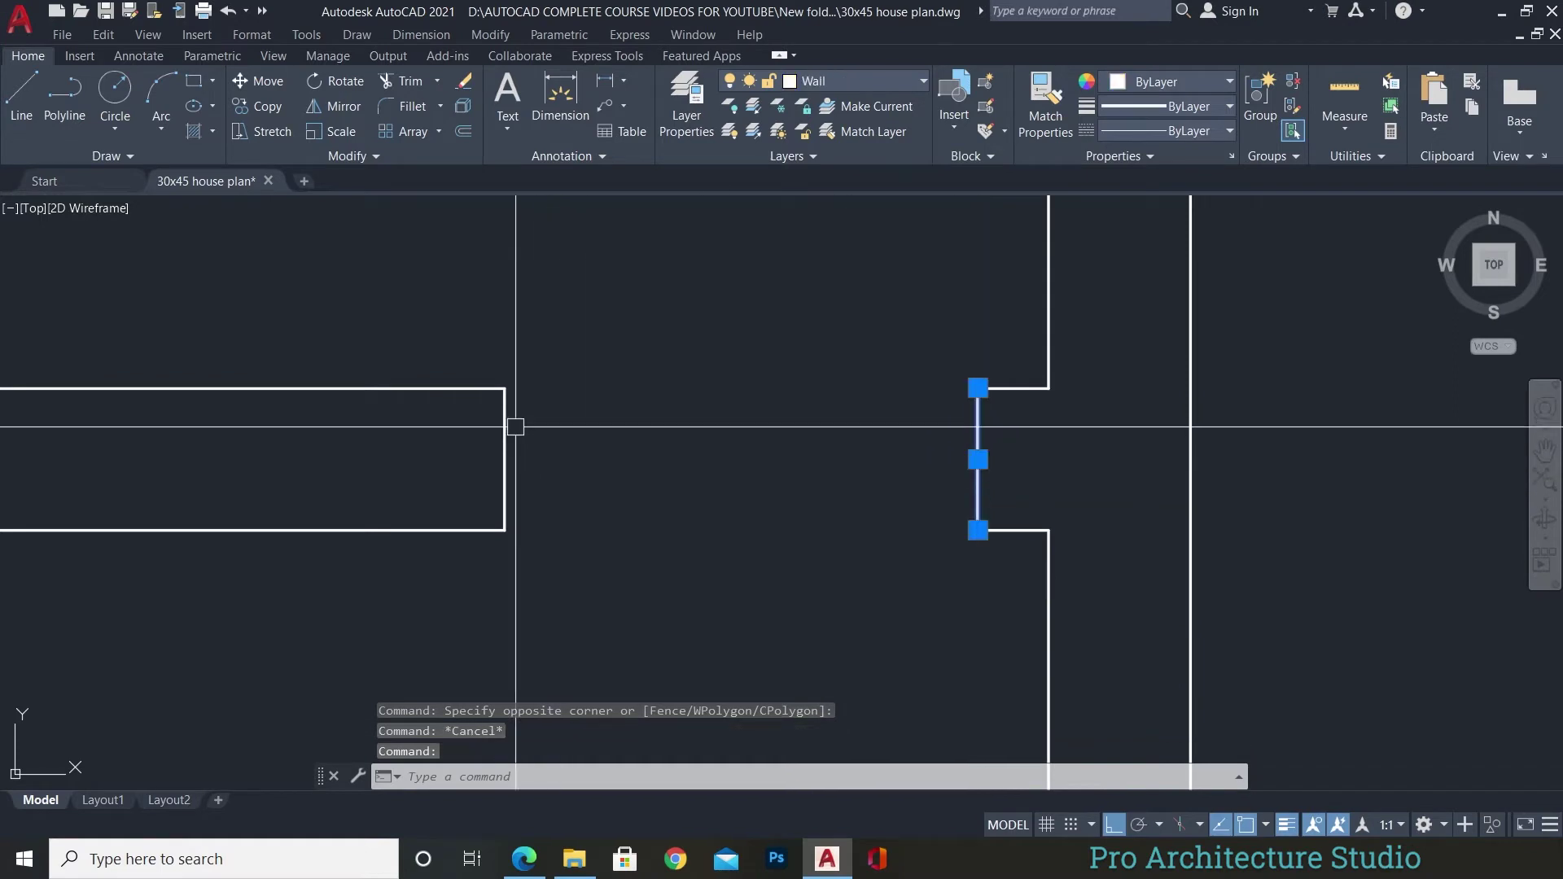
pyautogui.click(505, 426)
pyautogui.scroll(-8, 1171, 429)
pyautogui.moveTo(762, 321); pyautogui.dragTo(877, 371, button='middle')
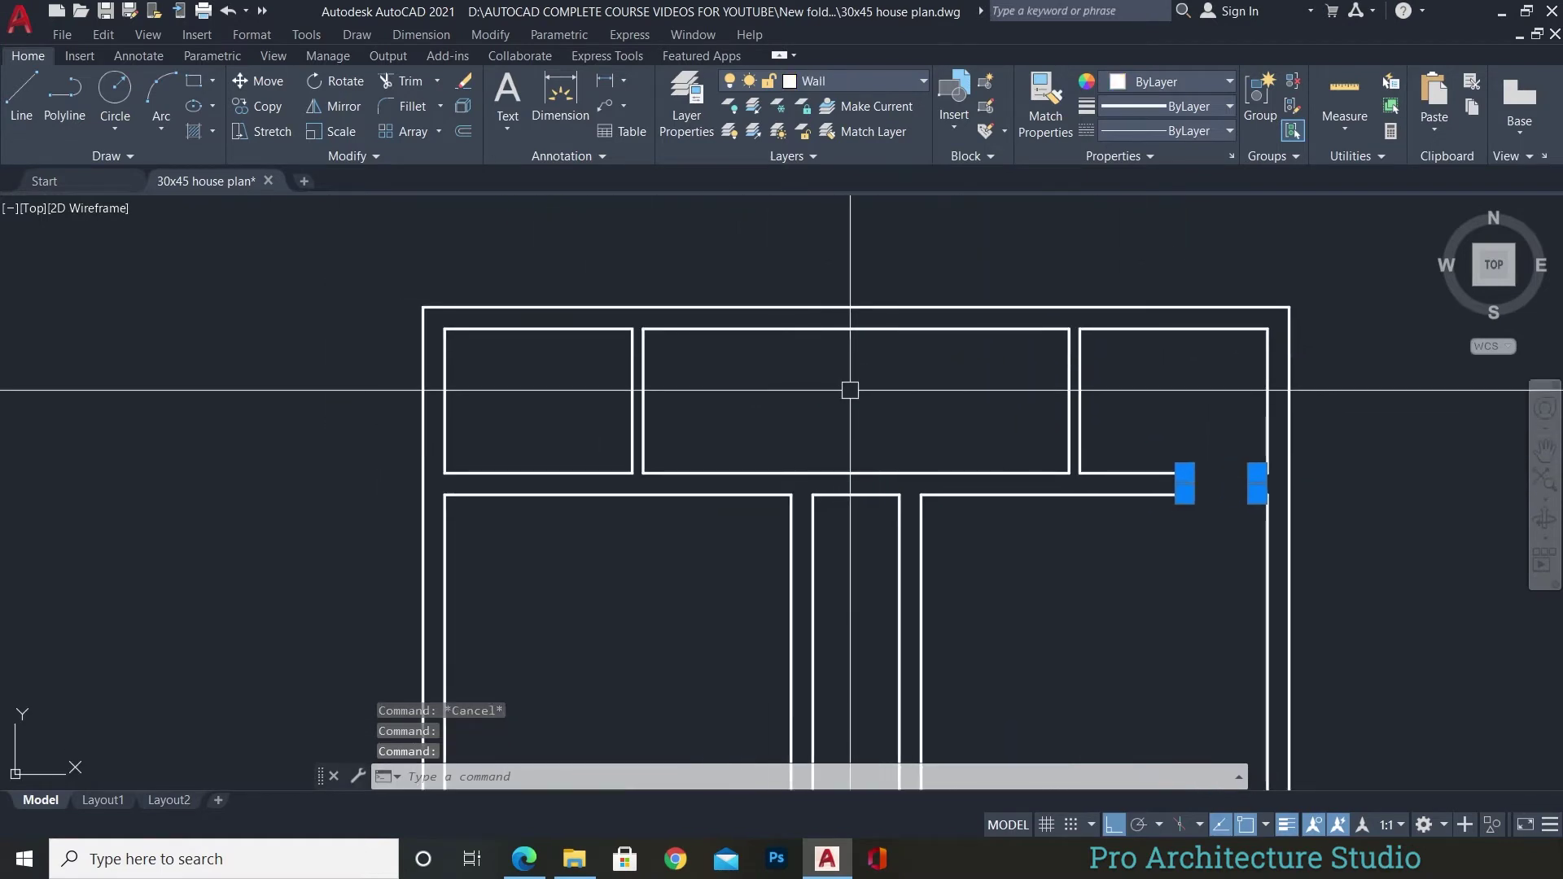
# Mirror them about the vertical centre line onto the left bath wall, keeping the originals.
pyautogui.write('MI')
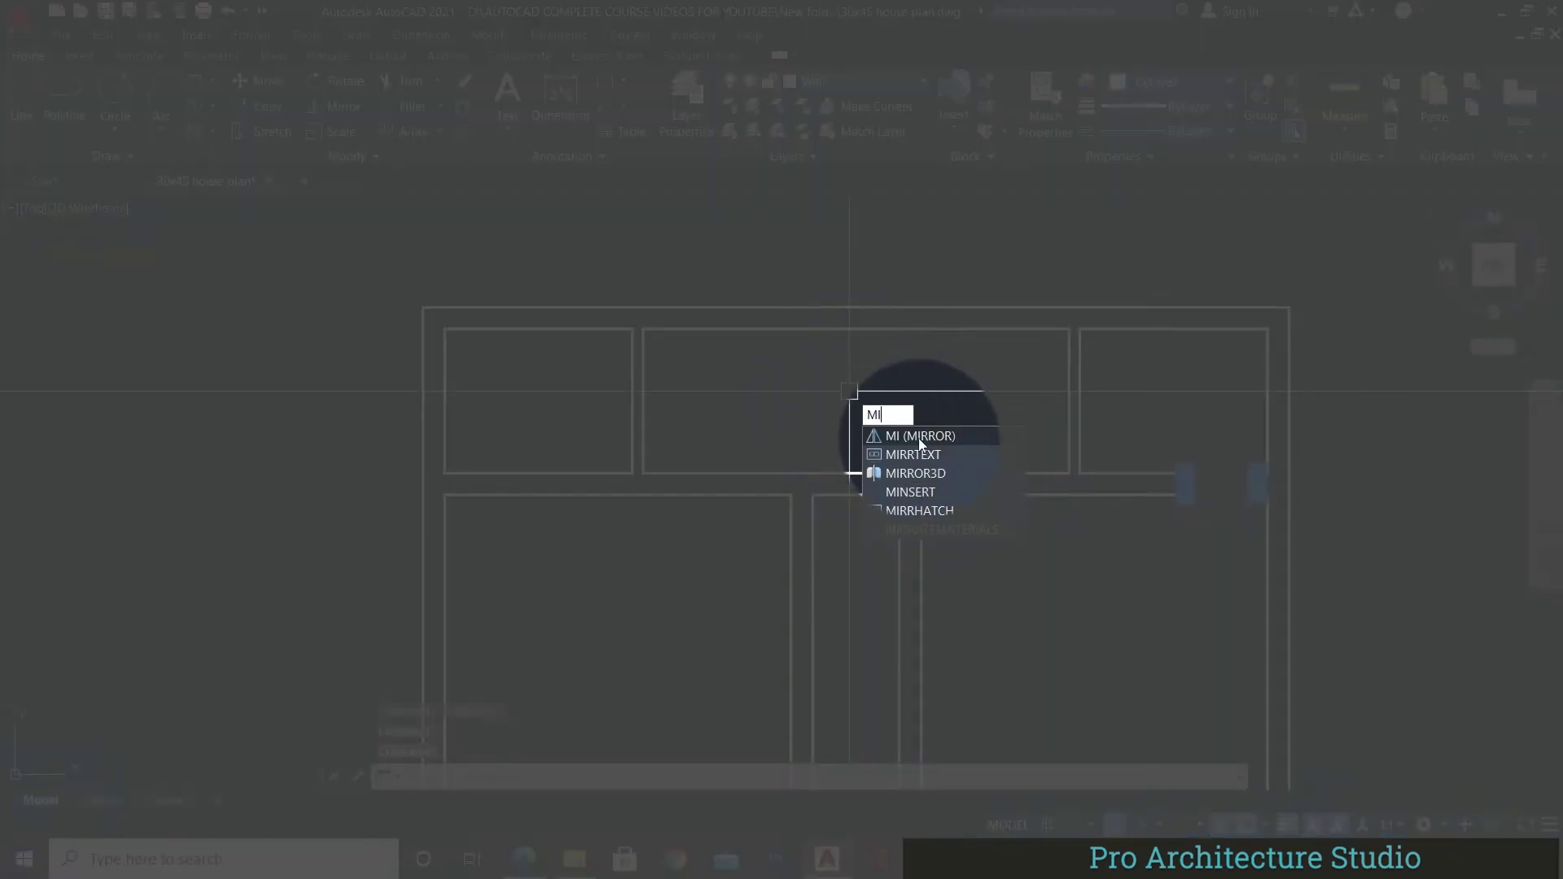
pyautogui.press('Return')
pyautogui.scroll(-2, 847, 407)
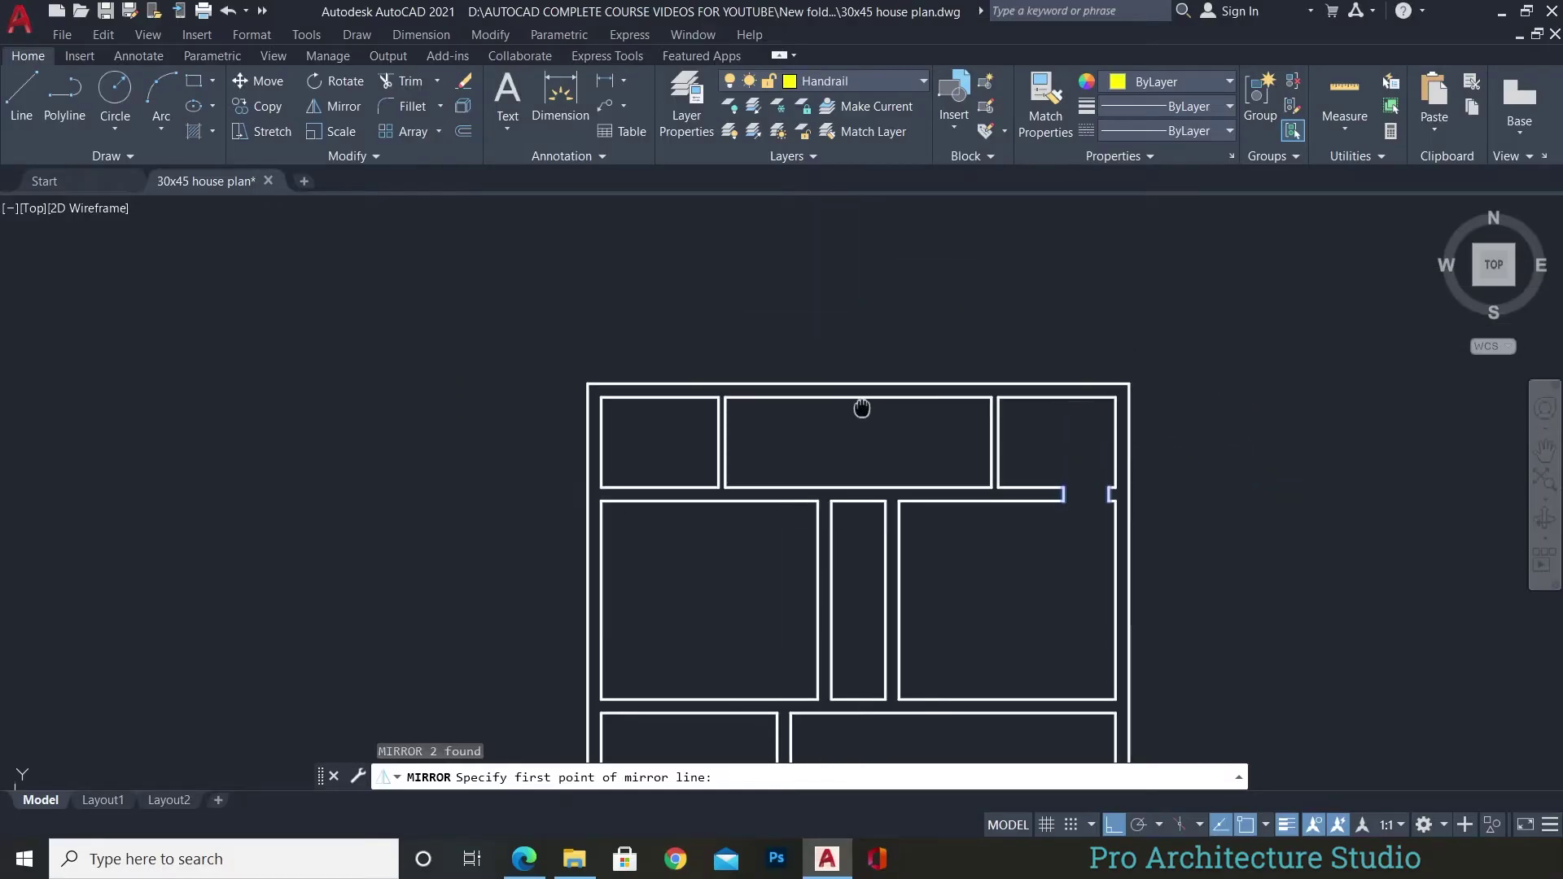
pyautogui.moveTo(861, 408); pyautogui.dragTo(847, 456, button='middle')
pyautogui.scroll(2, 846, 456)
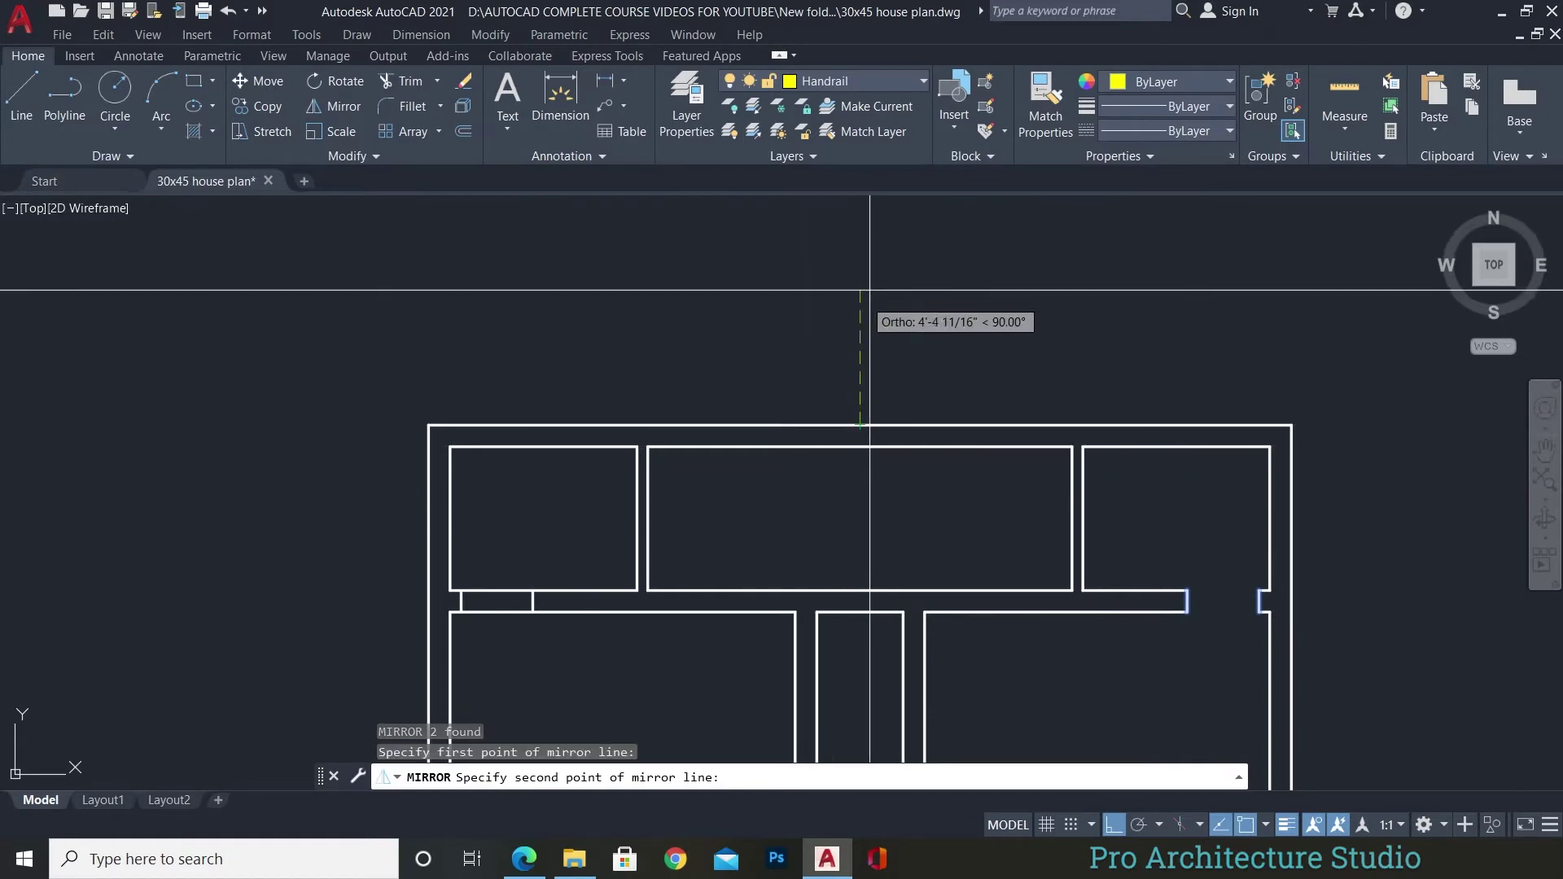
pyautogui.click(885, 255)
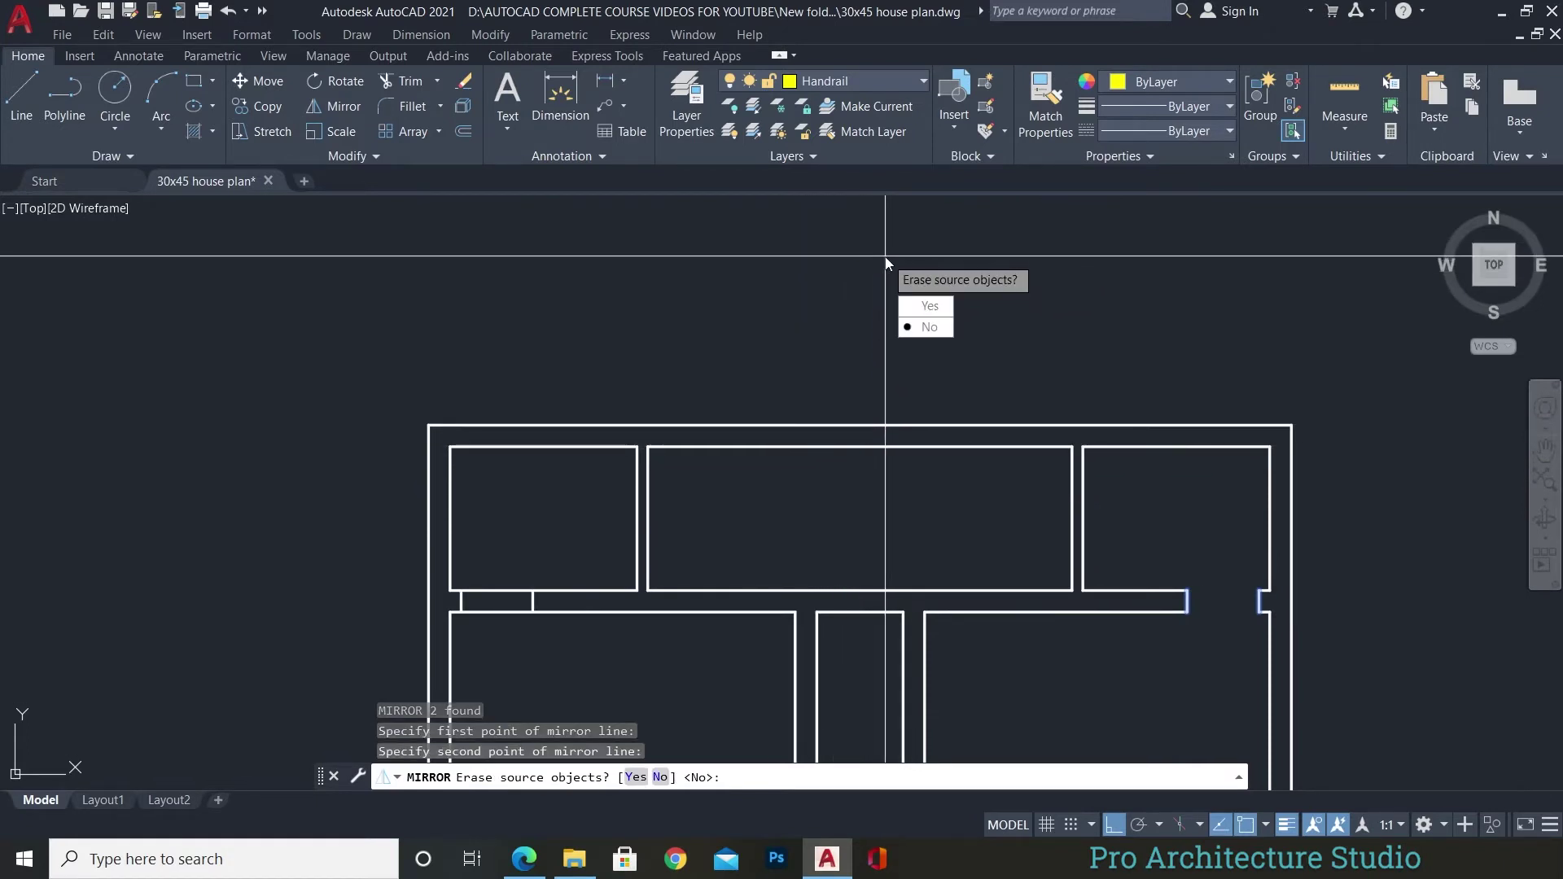
pyautogui.press('Return')
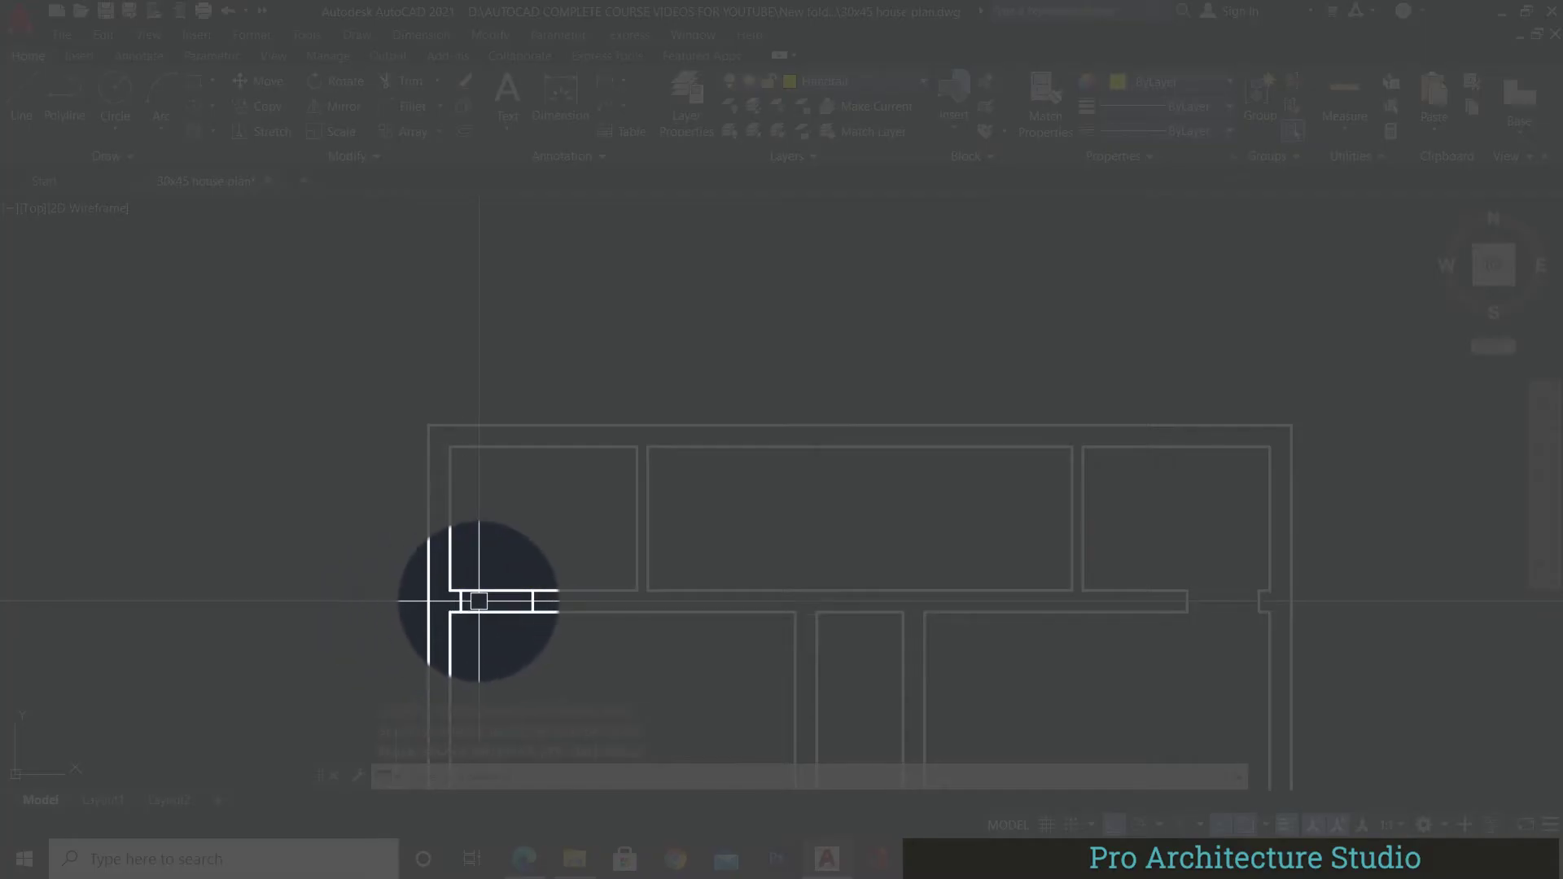
# Trim away the wall lines crossing the strip between the upper and lower rooms.
pyautogui.scroll(2, 488, 602)
pyautogui.scroll(3, 712, 477)
pyautogui.press('Escape')
pyautogui.press('Escape')
pyautogui.press('Escape')
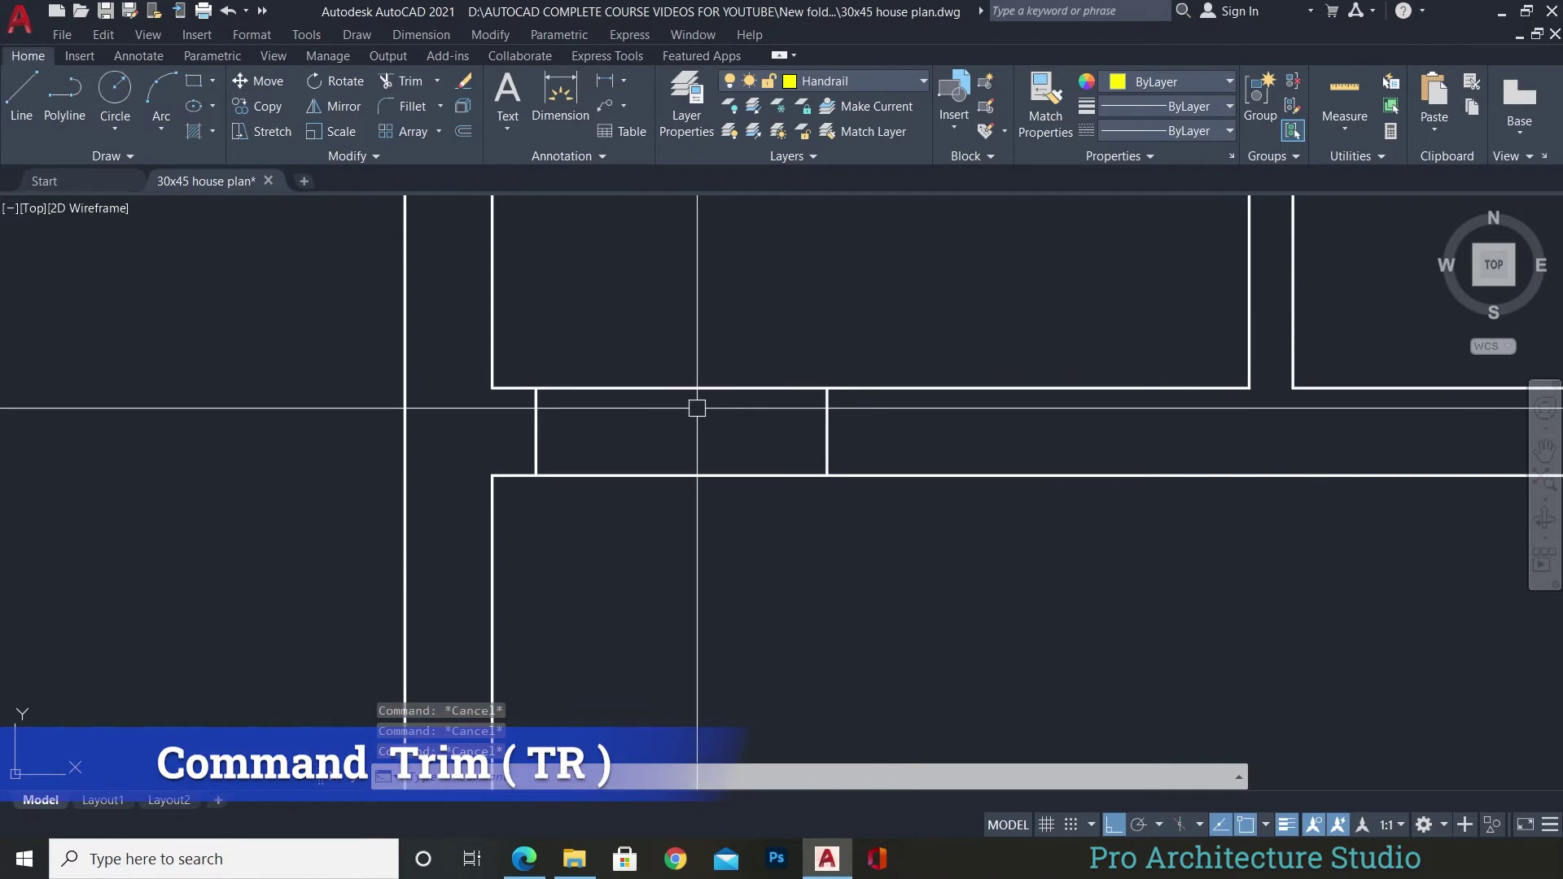
pyautogui.write('tr')
pyautogui.press('Return')
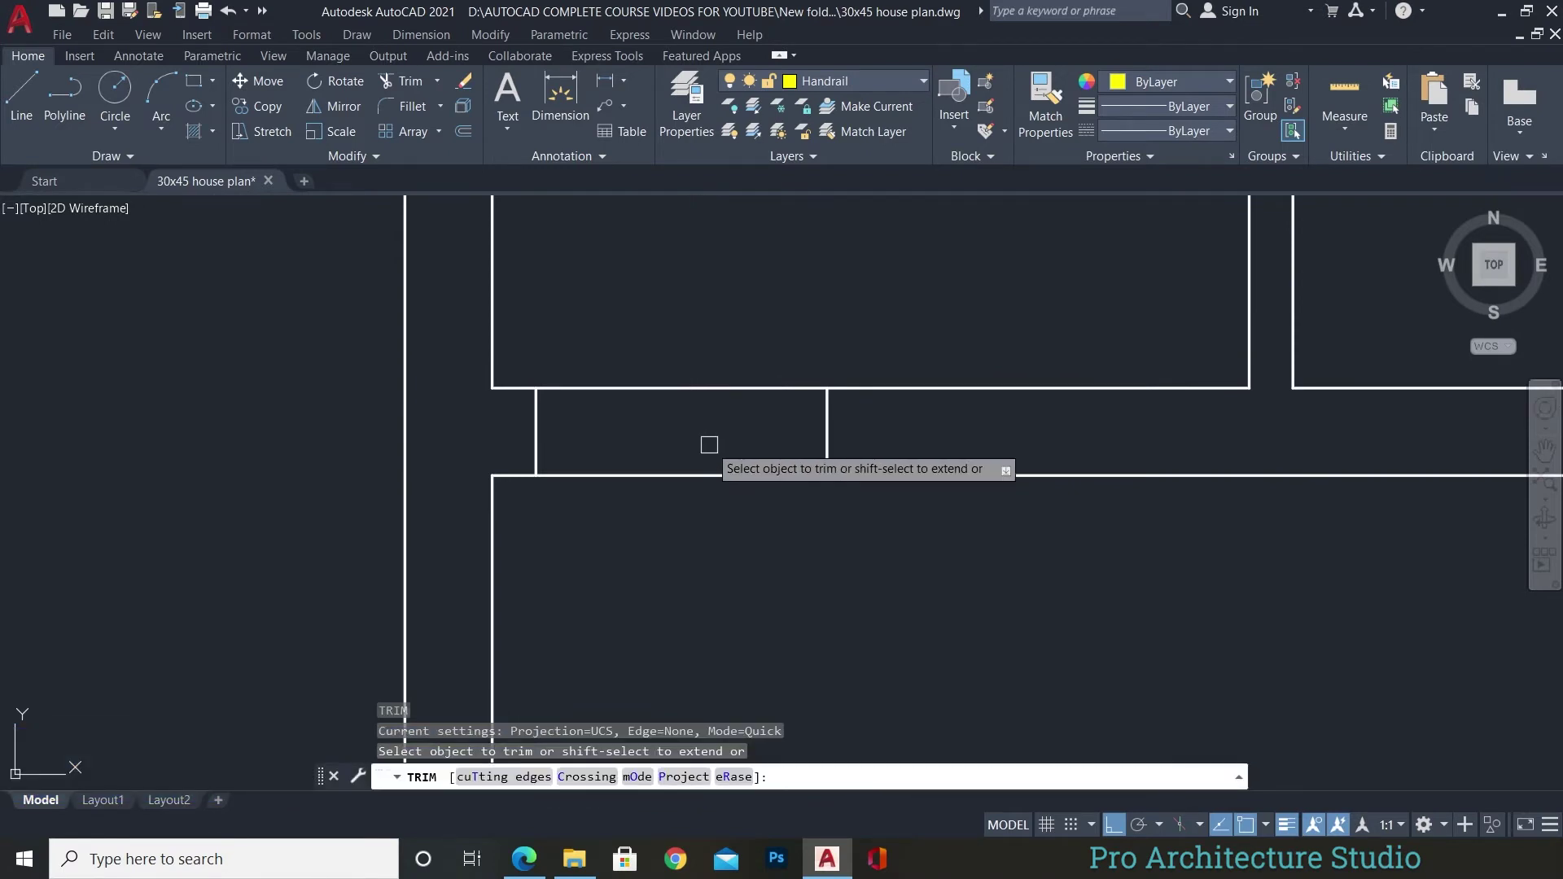
pyautogui.moveTo(700, 382); pyautogui.dragTo(664, 529)
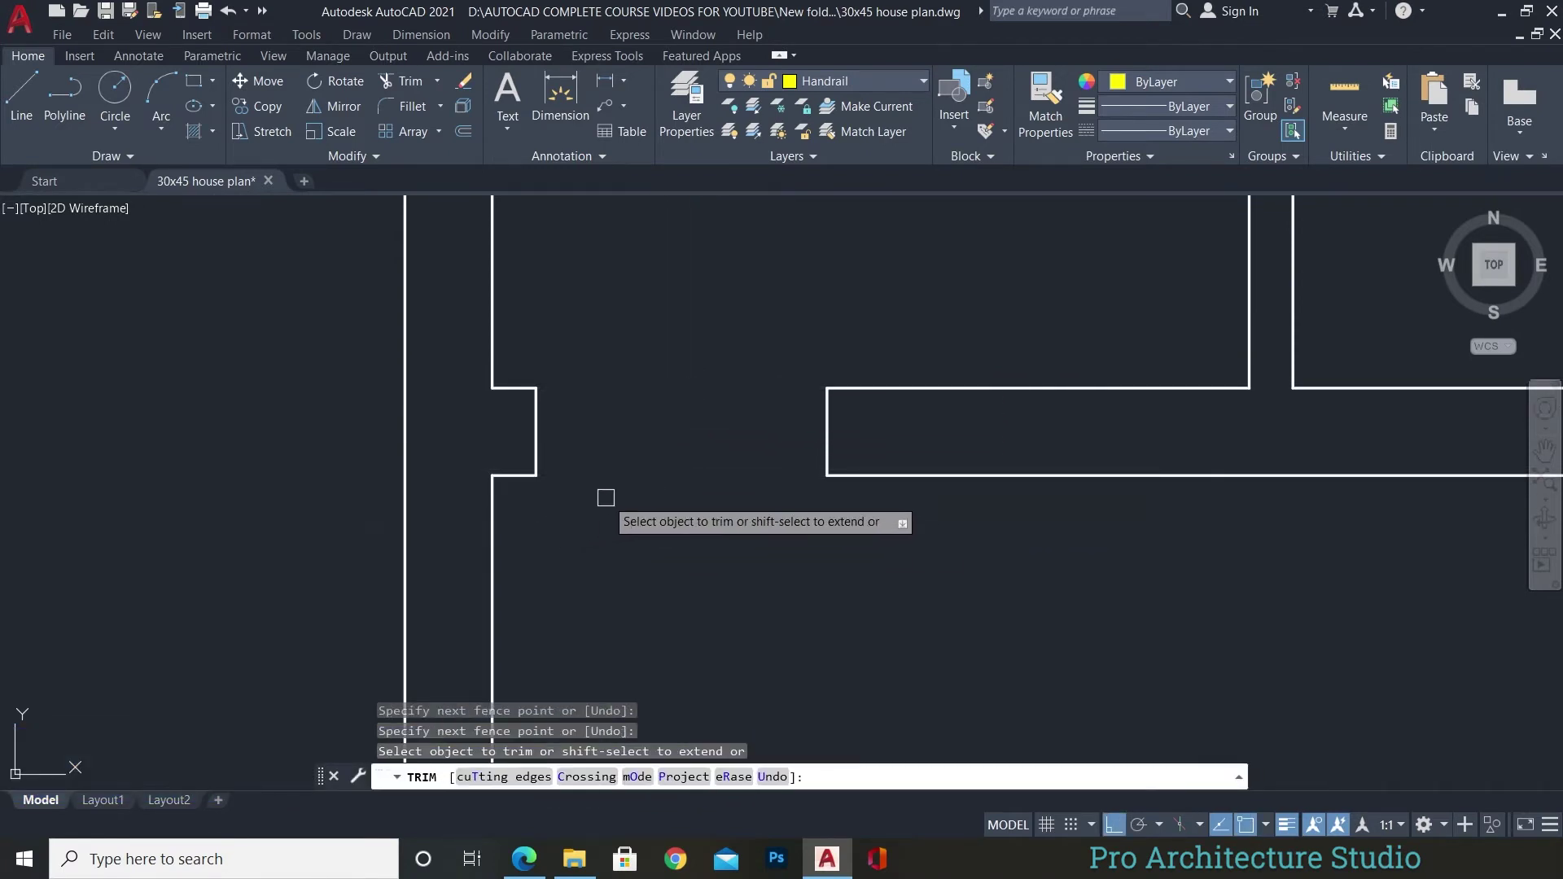
pyautogui.scroll(-3, 817, 522)
pyautogui.moveTo(816, 522); pyautogui.dragTo(613, 490, button='middle')
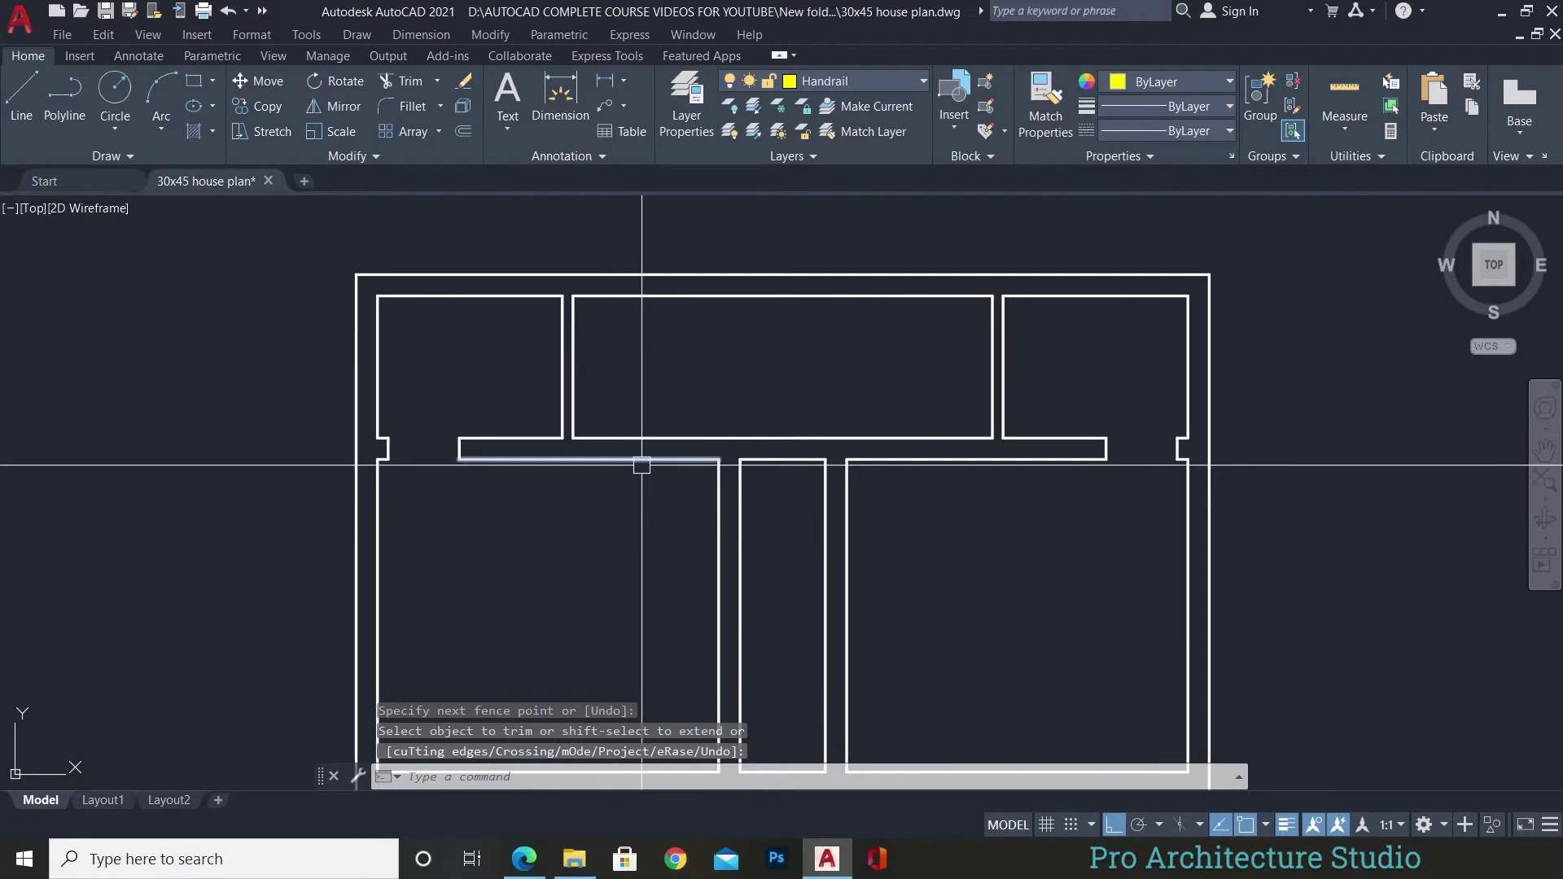
pyautogui.moveTo(482, 494); pyautogui.dragTo(518, 497, button='middle')
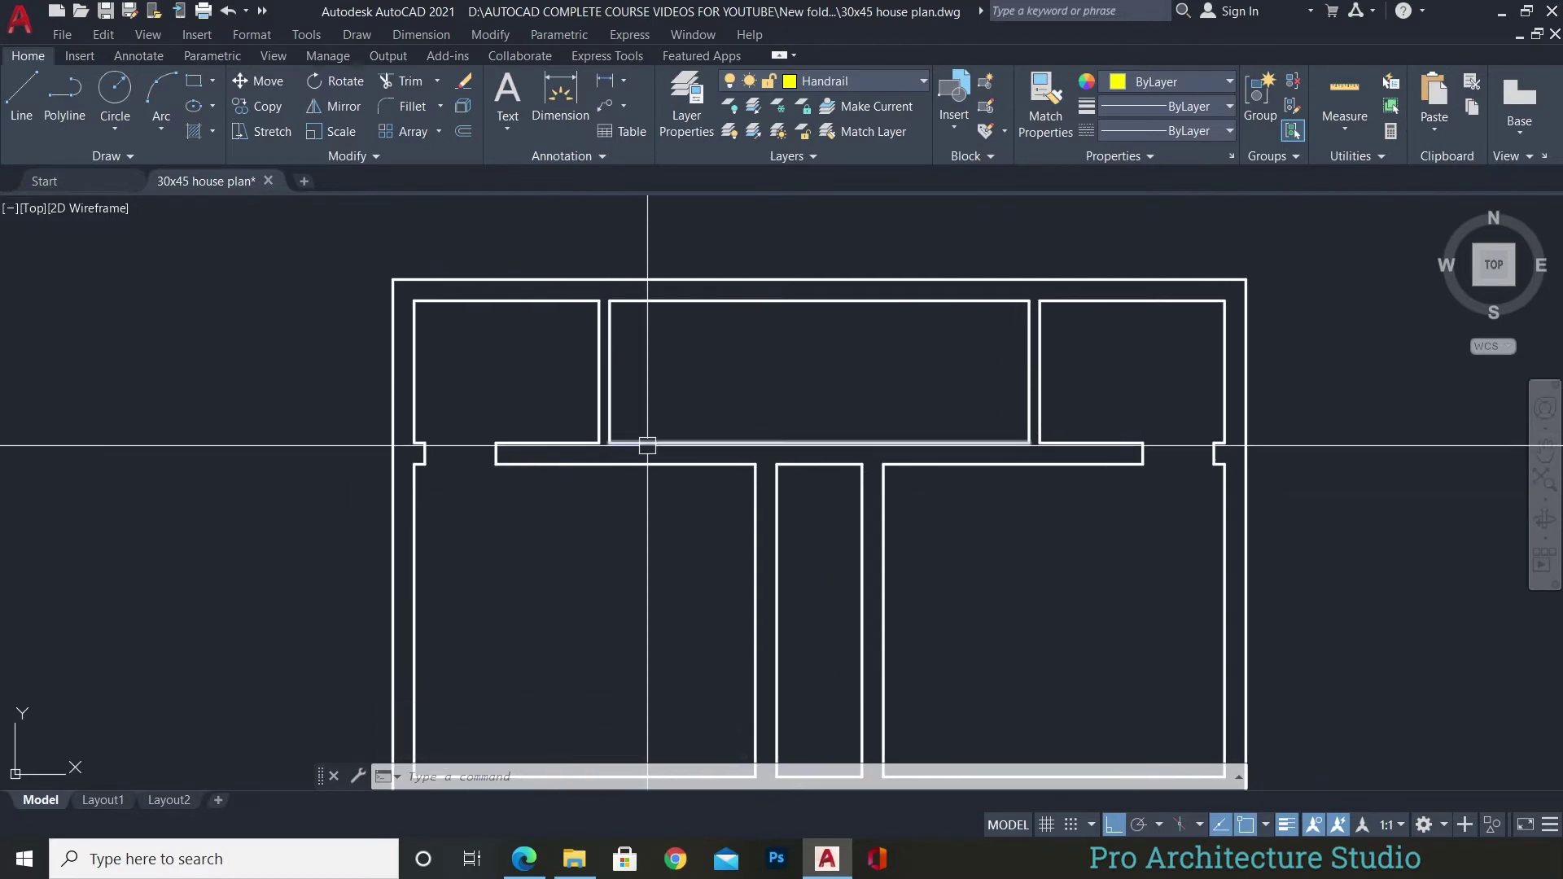
# Switch to the reference floor plan PDF in the browser.
pyautogui.click(523, 859)
pyautogui.rightClick(524, 859)
pyautogui.click(530, 574)
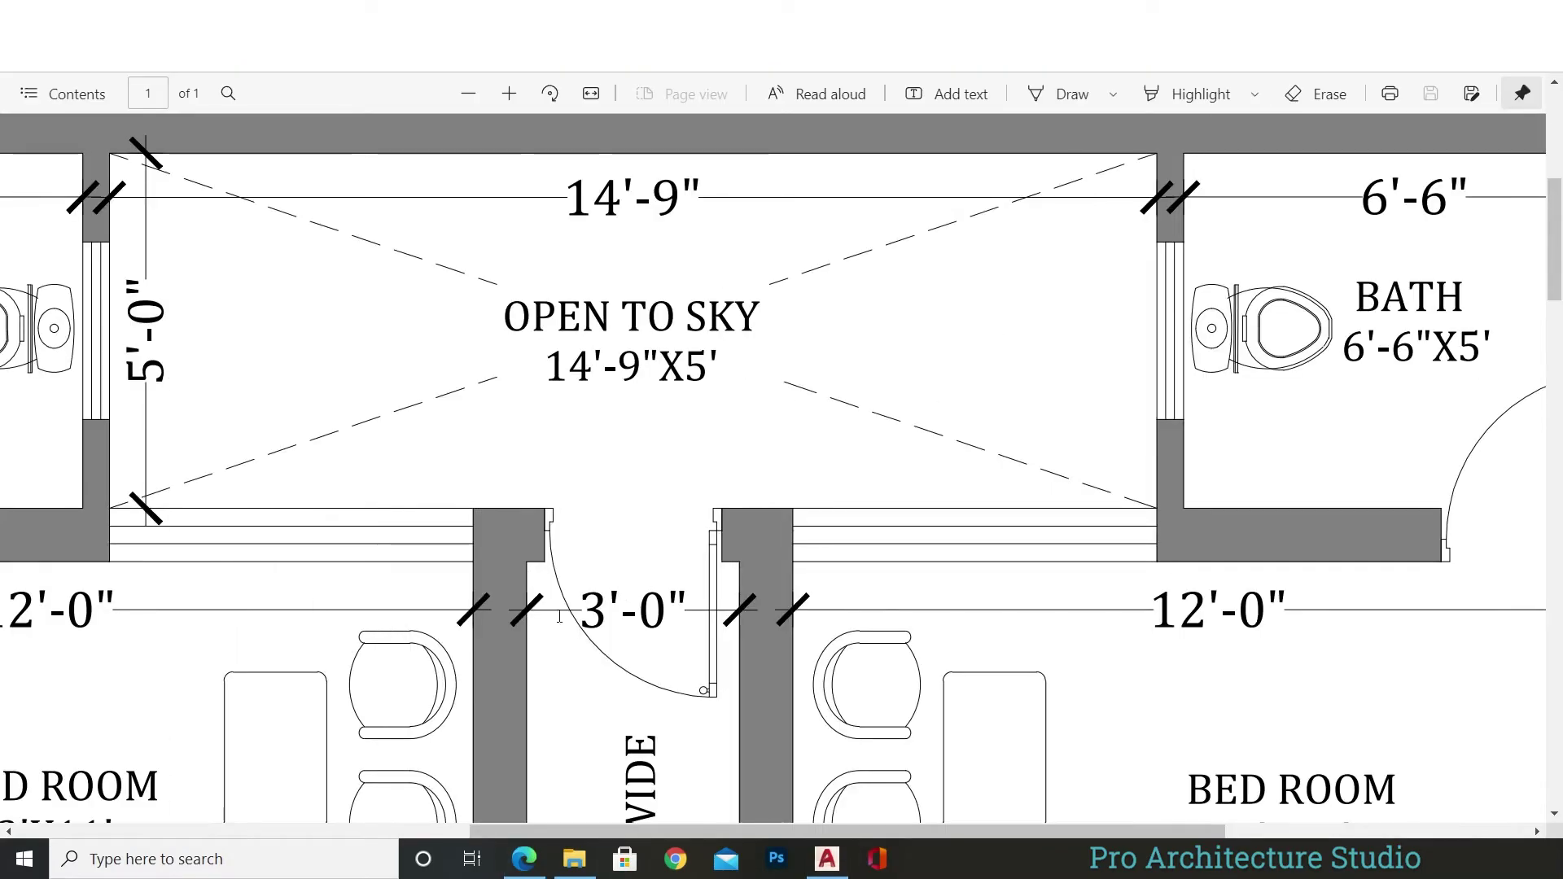
# Scroll the reference PDF to centre the open-to-sky strip and 3' bedroom passage.
pyautogui.scroll(-3, 559, 616)
pyautogui.scroll(3, 651, 488)
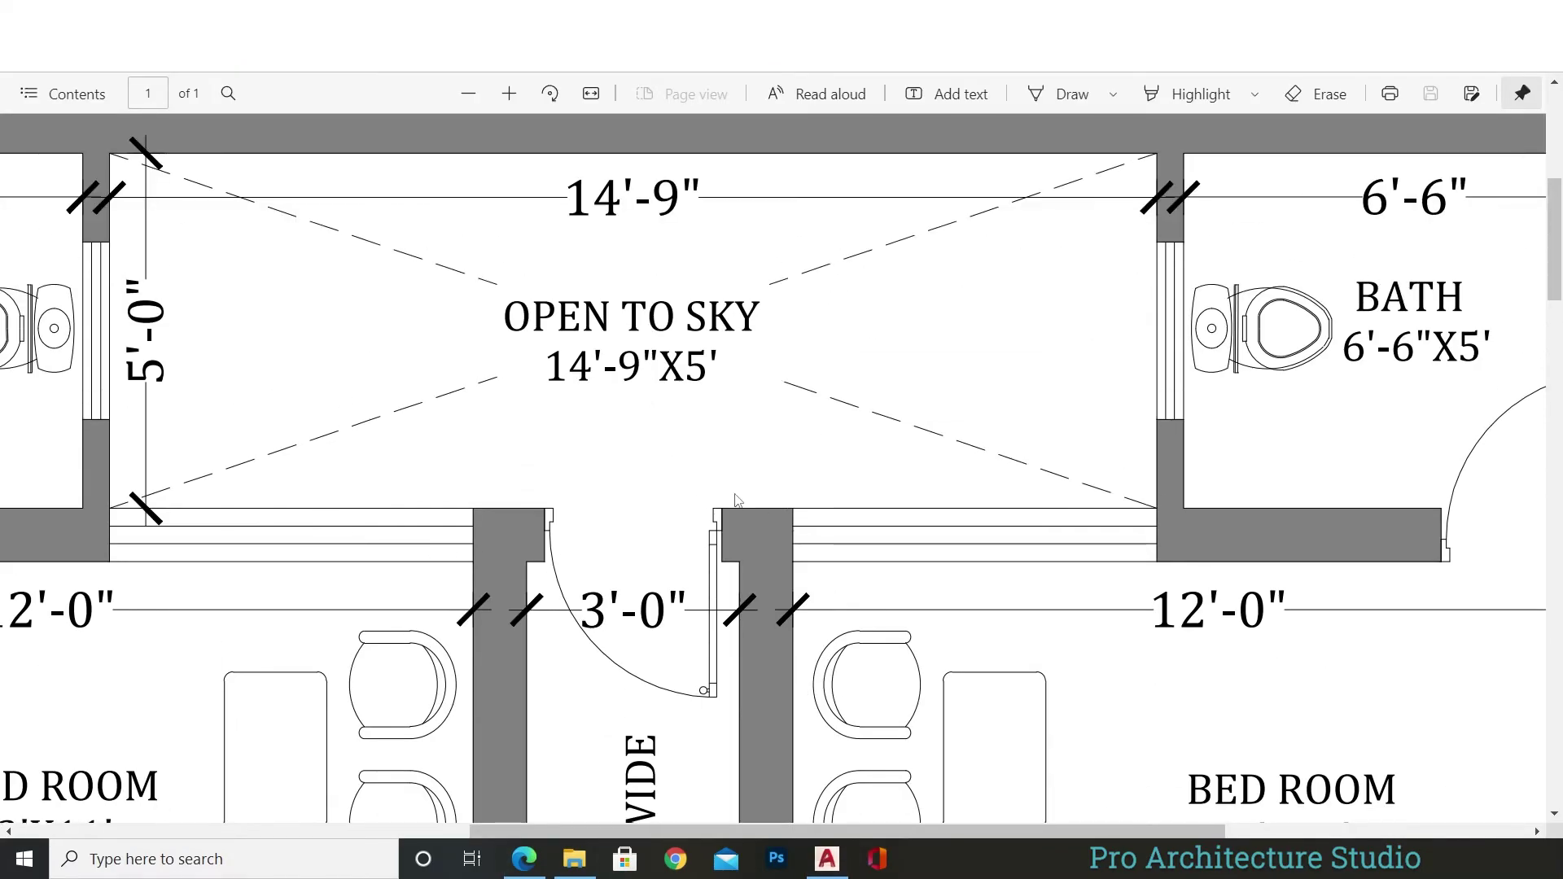
pyautogui.scroll(-4, 722, 690)
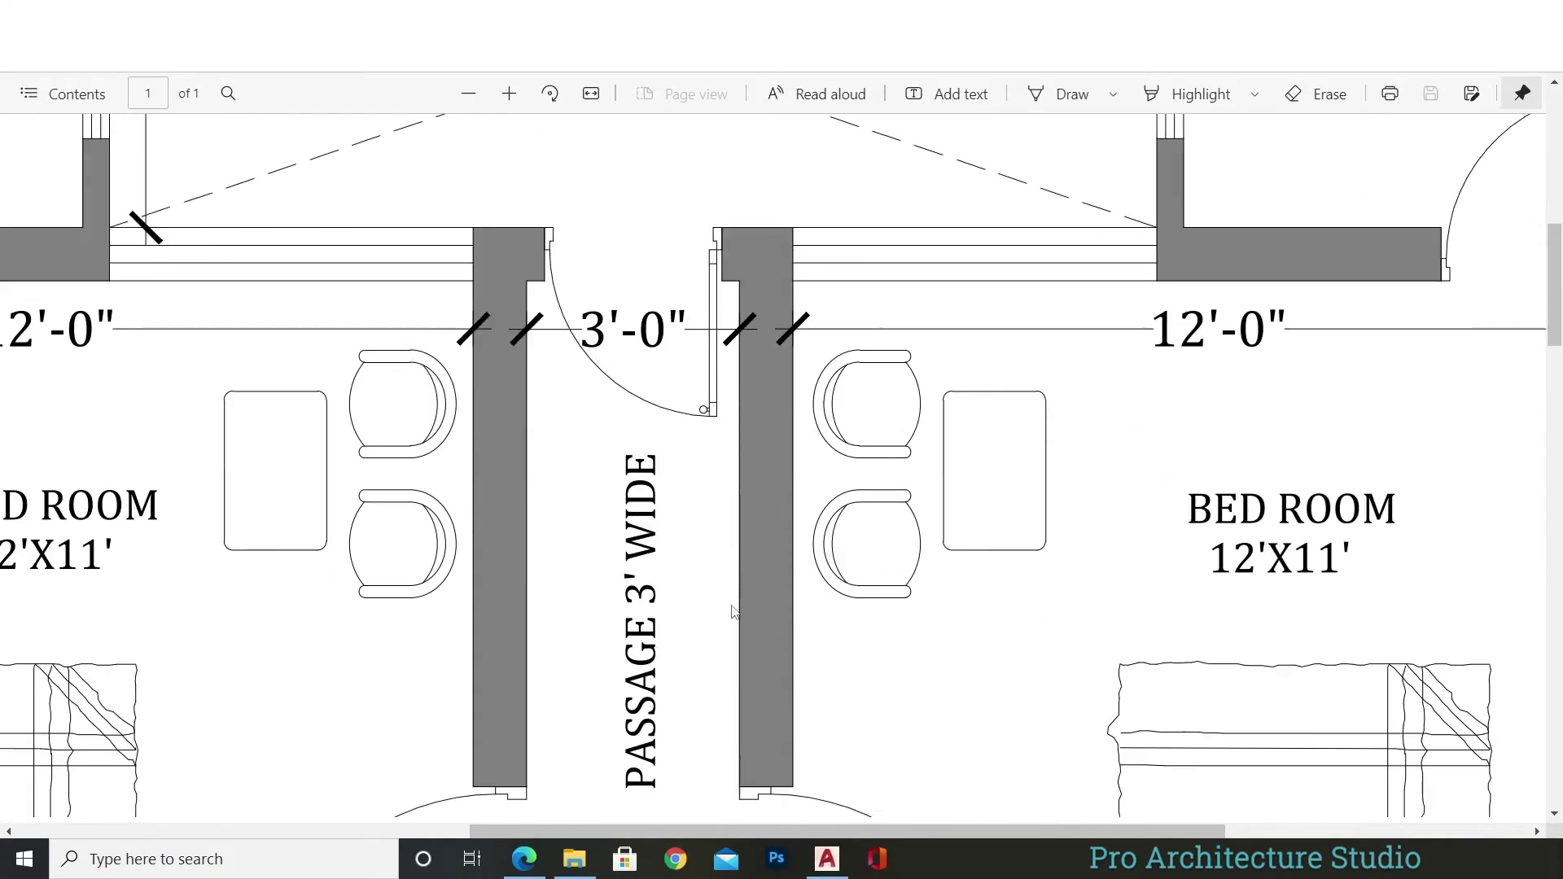
pyautogui.keyDown('ctrl'); pyautogui.scroll(-1, 596, 373); pyautogui.keyUp('ctrl')
pyautogui.keyDown('ctrl'); pyautogui.scroll(-1, 597, 373); pyautogui.keyUp('ctrl')
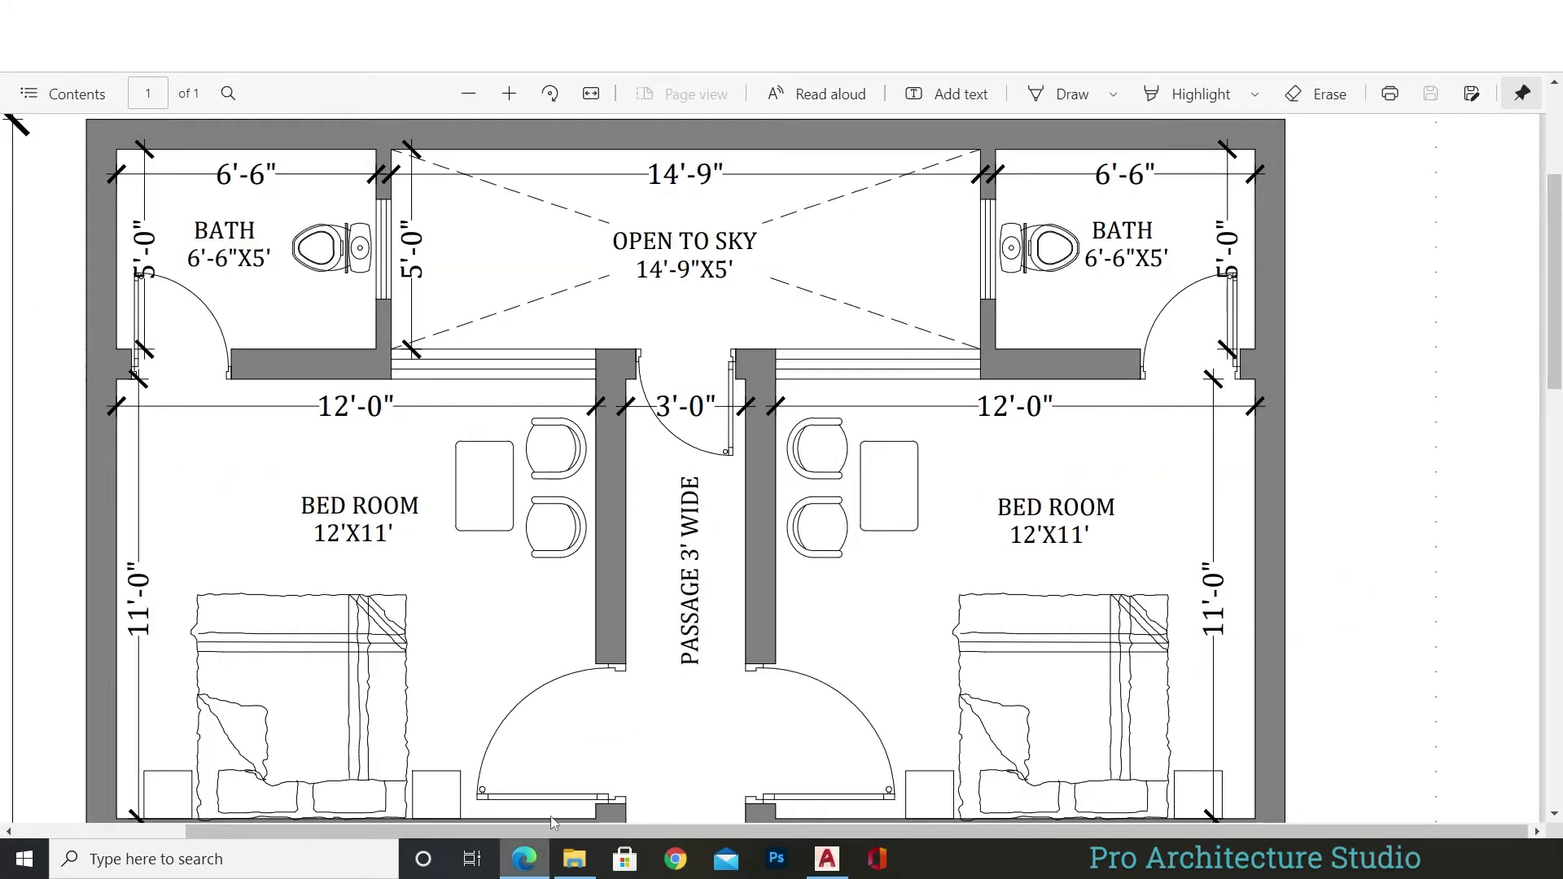
pyautogui.keyDown('ctrl'); pyautogui.scroll(2, 599, 368); pyautogui.keyUp('ctrl')
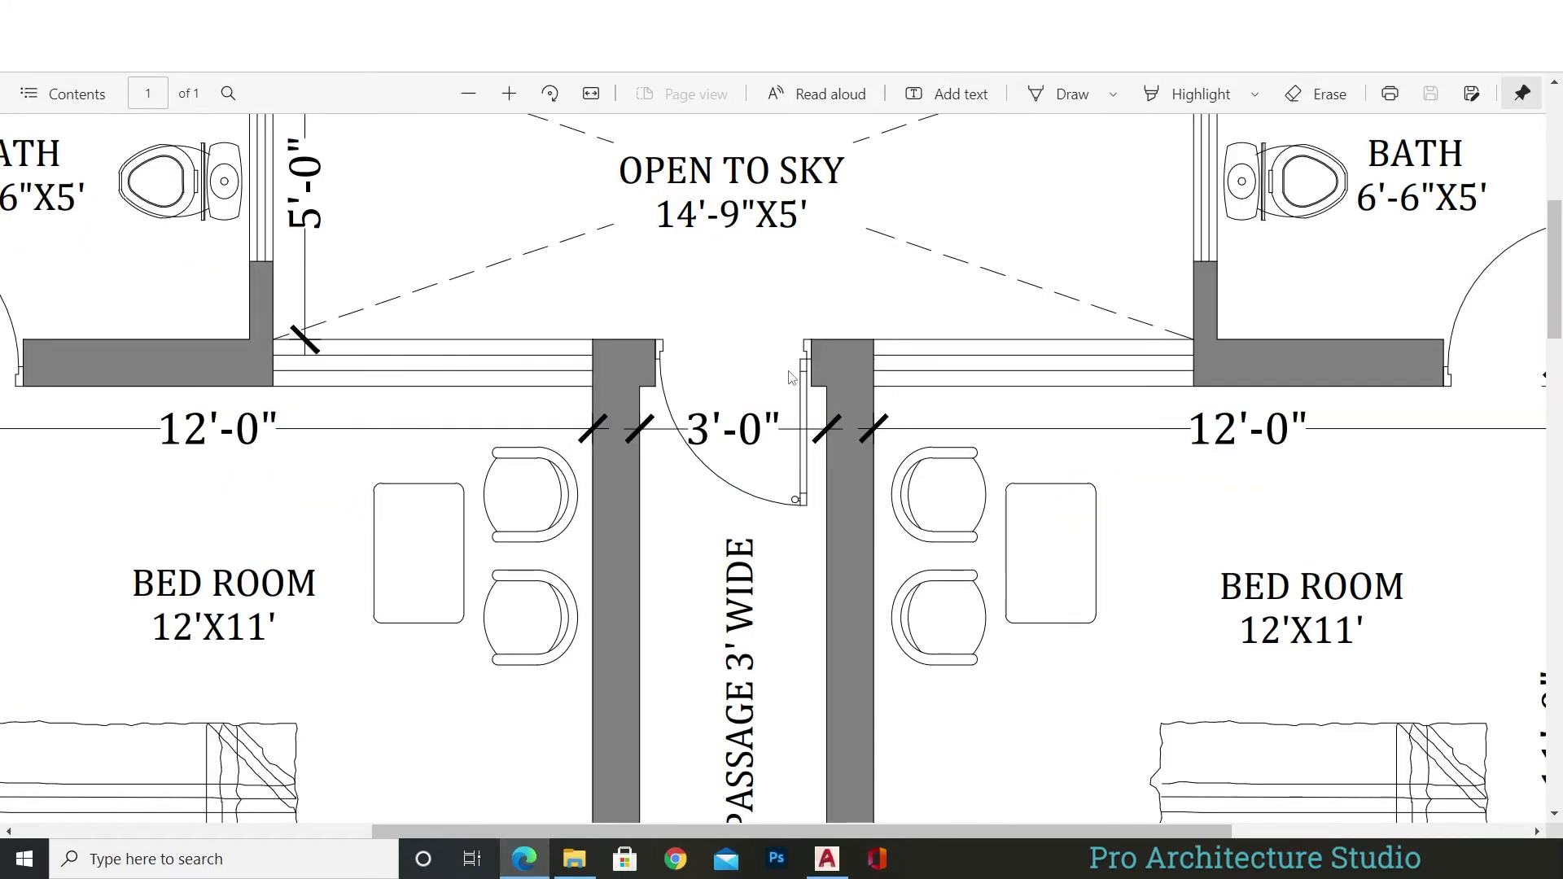
# Draw a vertical line from the passage top edge's midpoint up through the wall above.
pyautogui.click(827, 859)
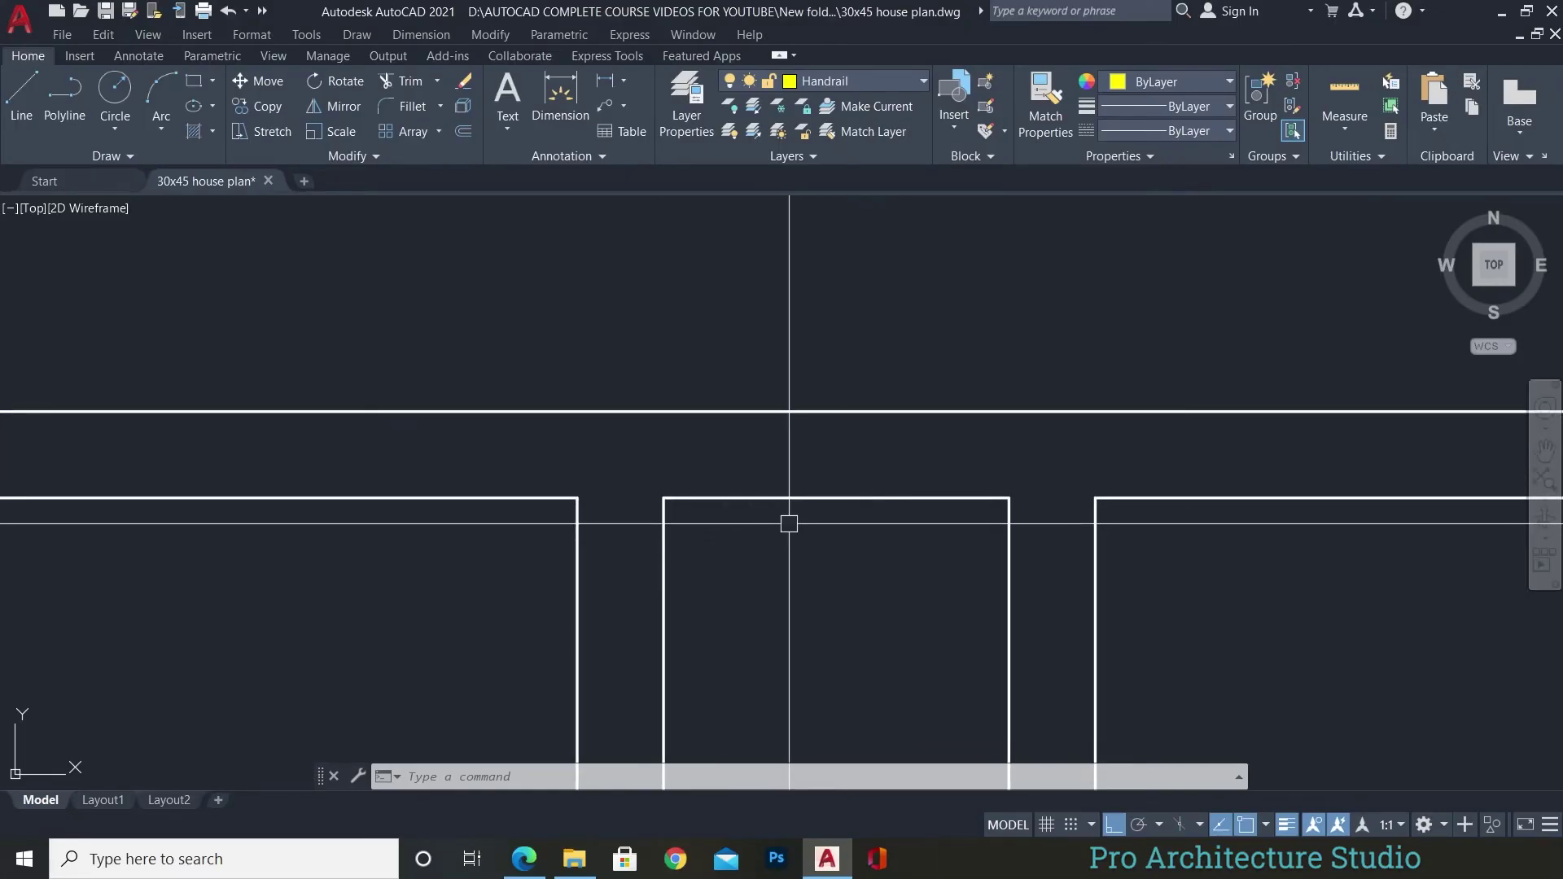
pyautogui.write('l')
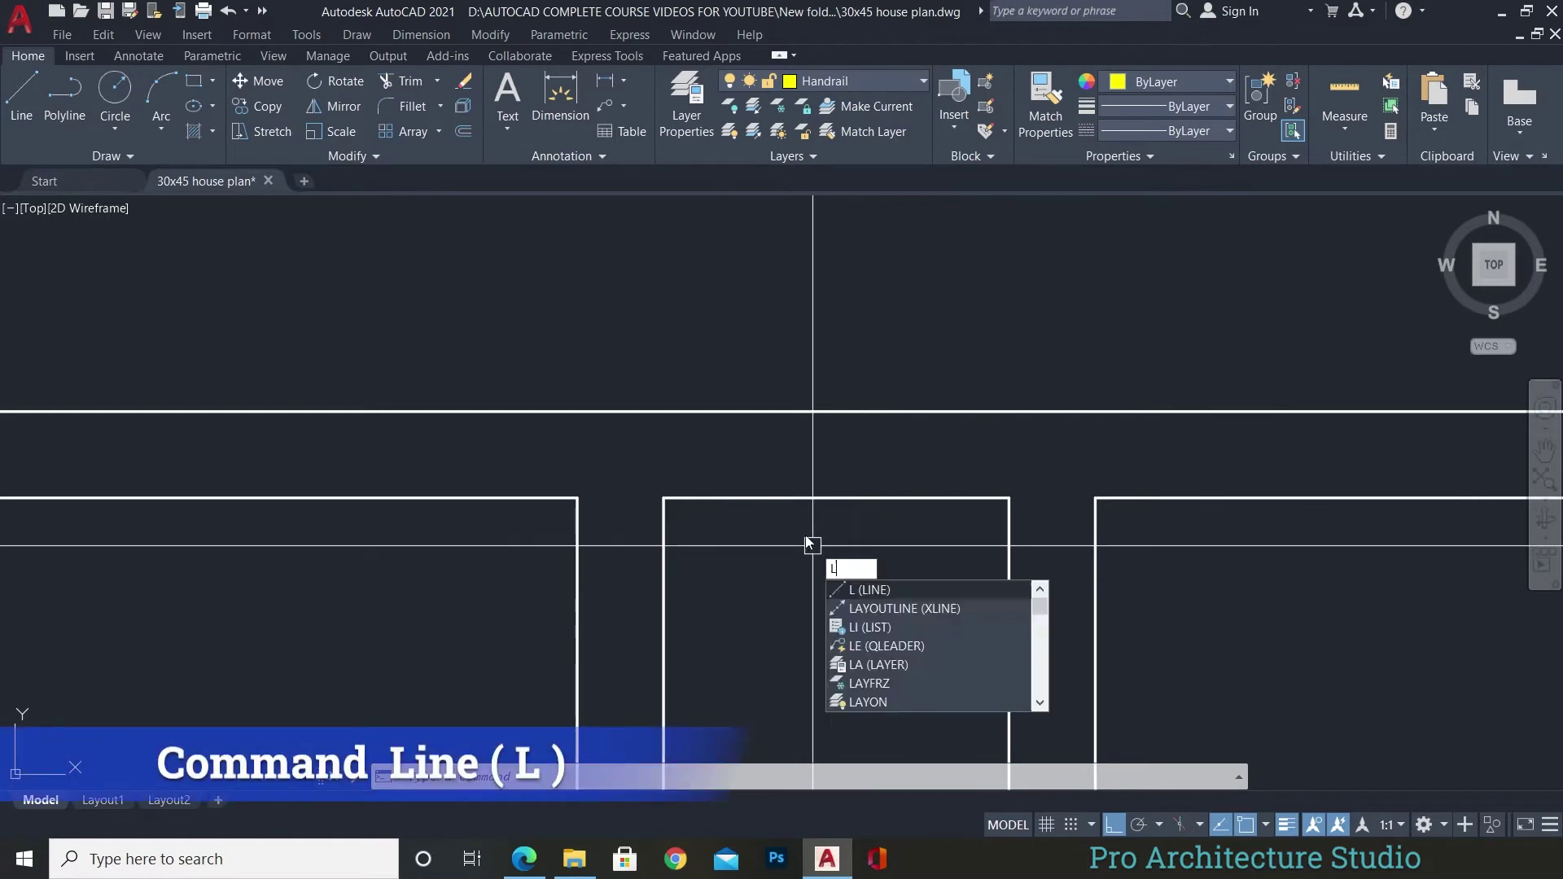
pyautogui.press('Return')
pyautogui.click(836, 497)
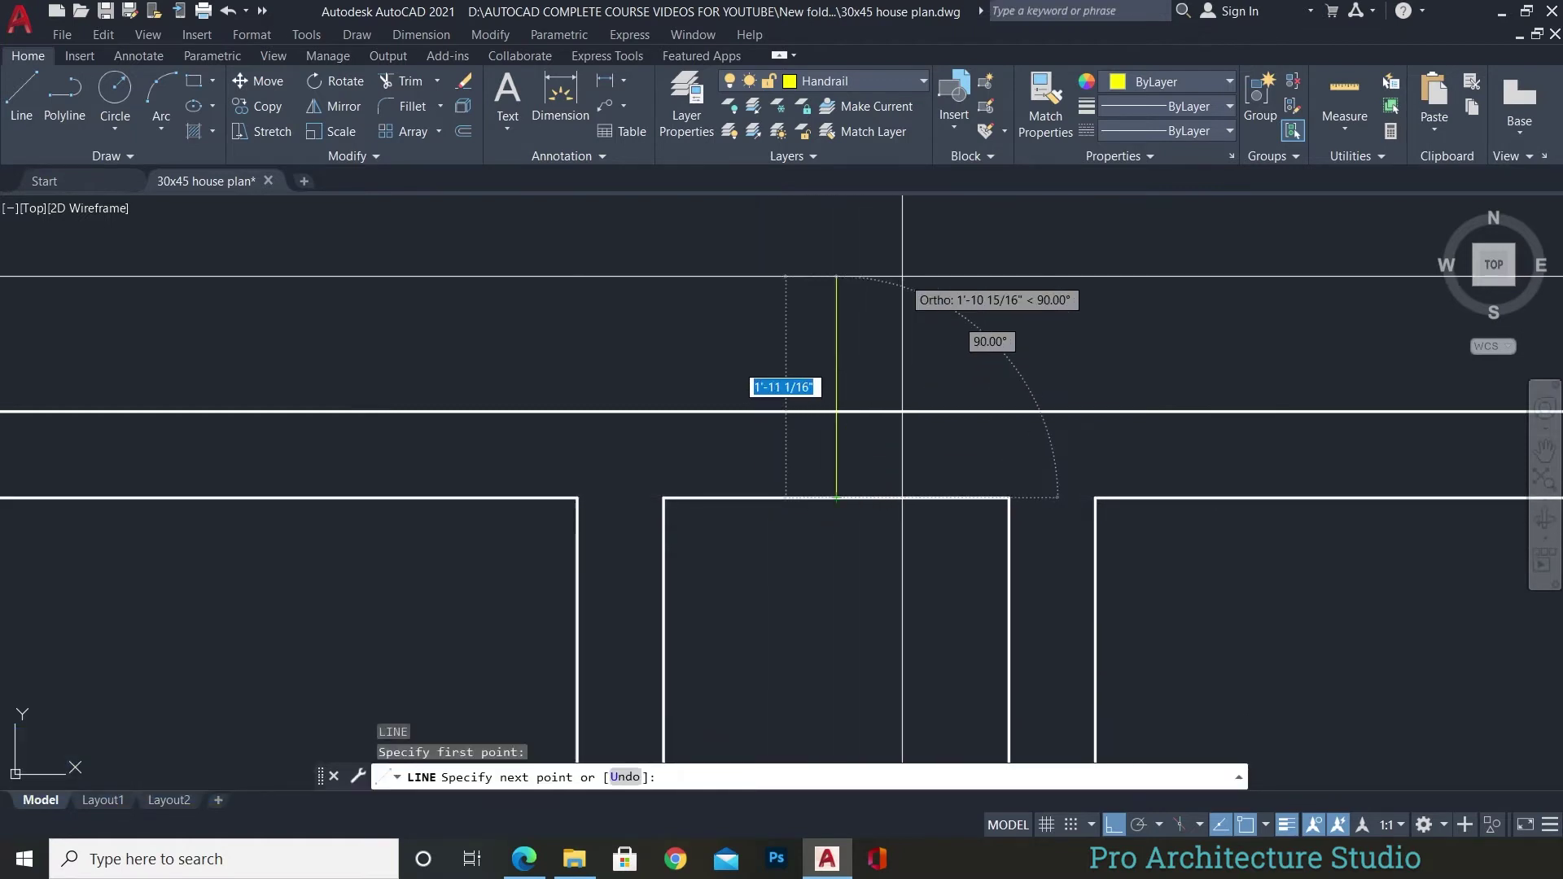
pyautogui.click(836, 241)
pyautogui.press('Escape')
pyautogui.press('Escape')
pyautogui.moveTo(847, 381); pyautogui.dragTo(717, 426, button='middle')
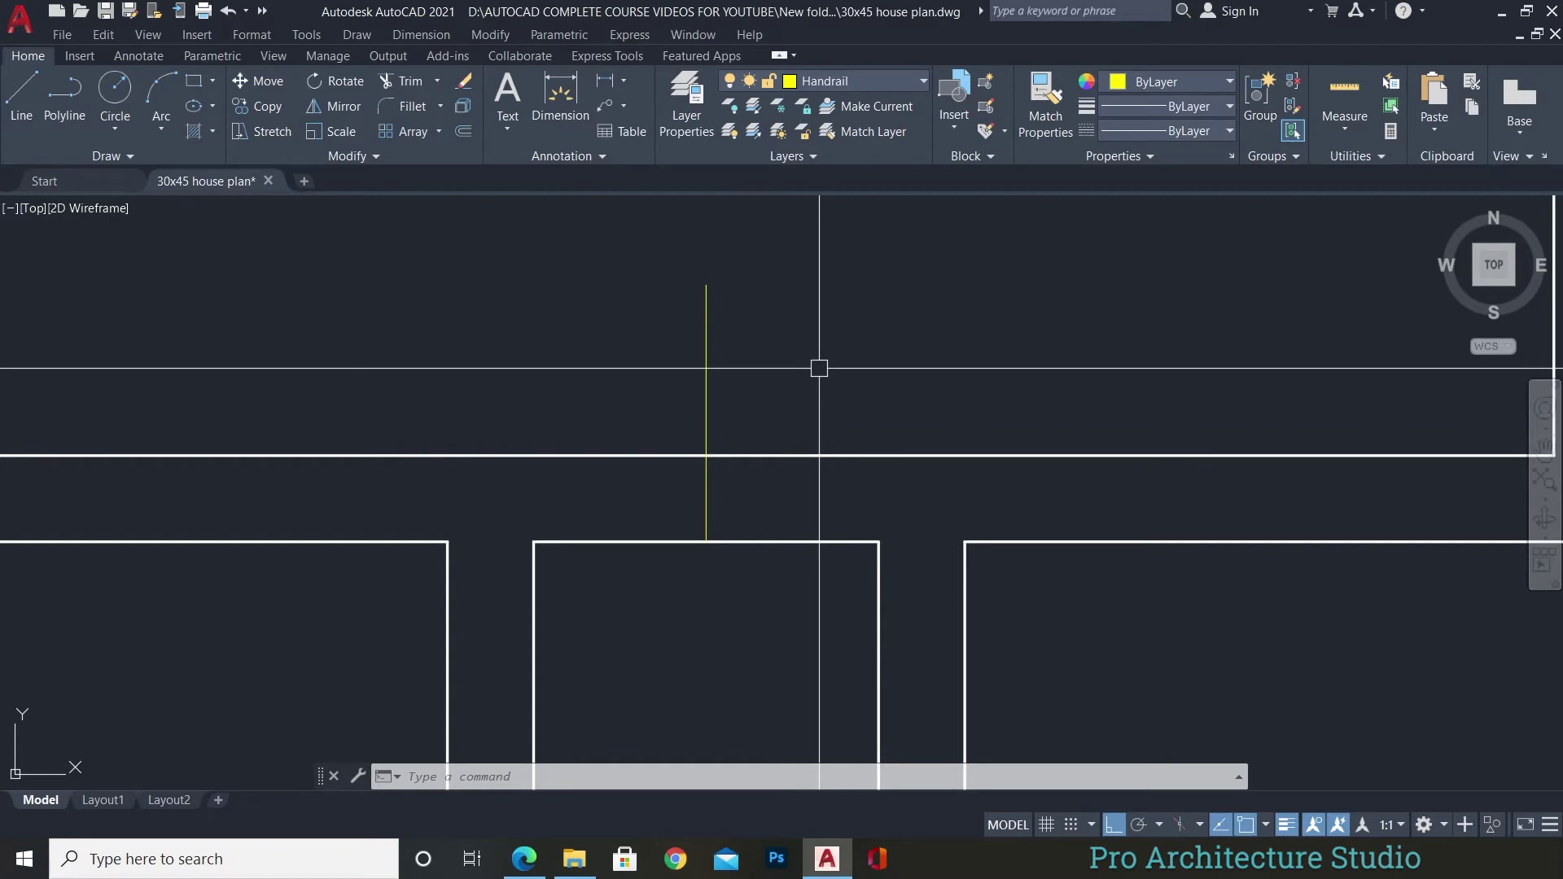
pyautogui.press('Escape')
pyautogui.press('Escape')
pyautogui.press('Escape')
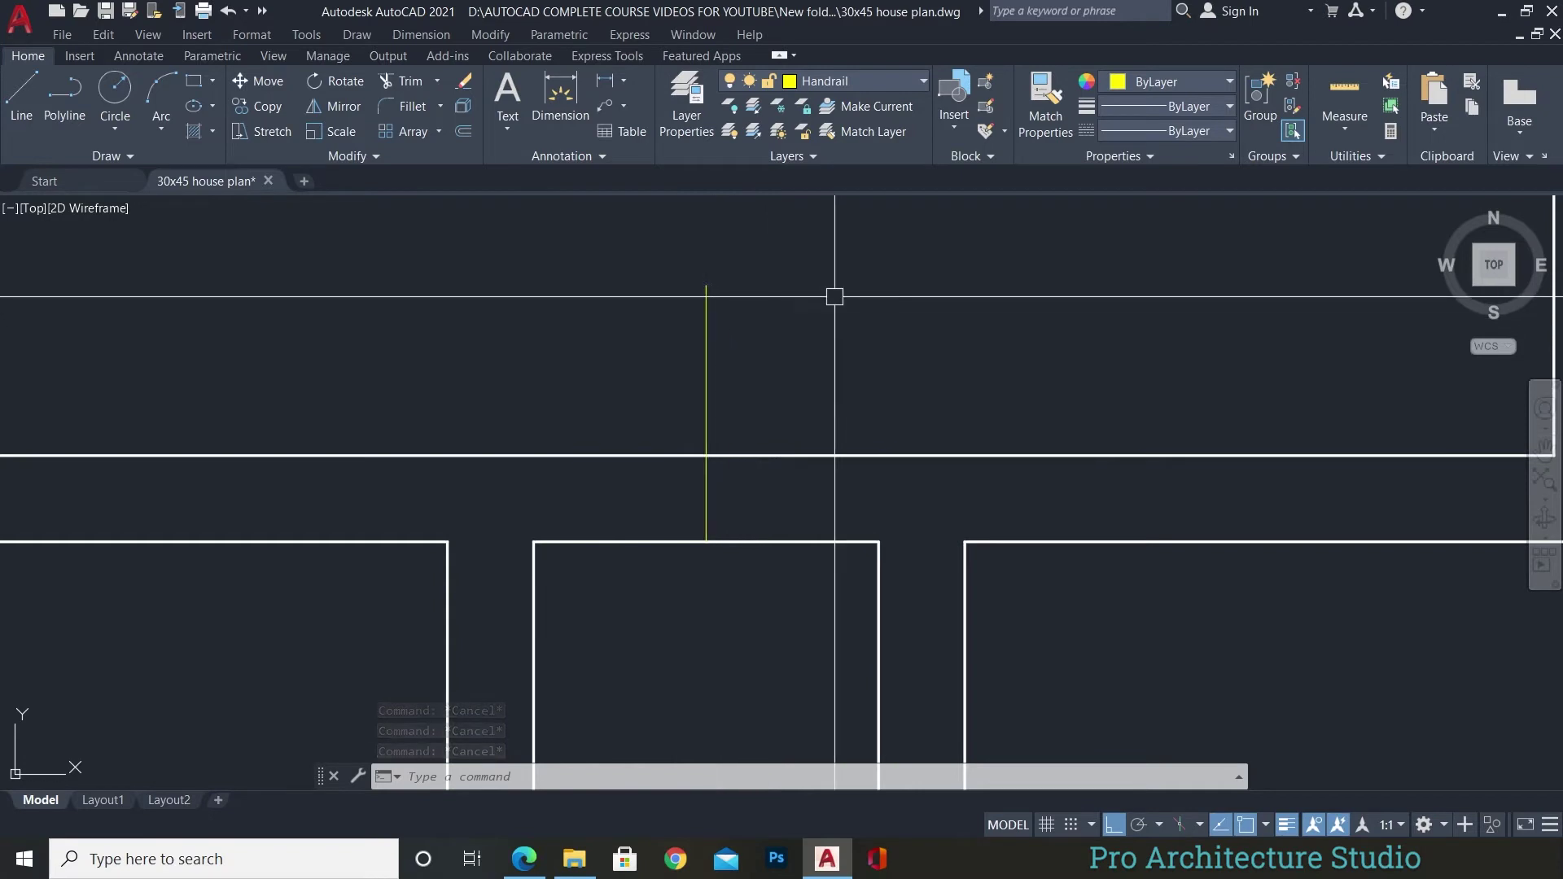
pyautogui.press('Escape')
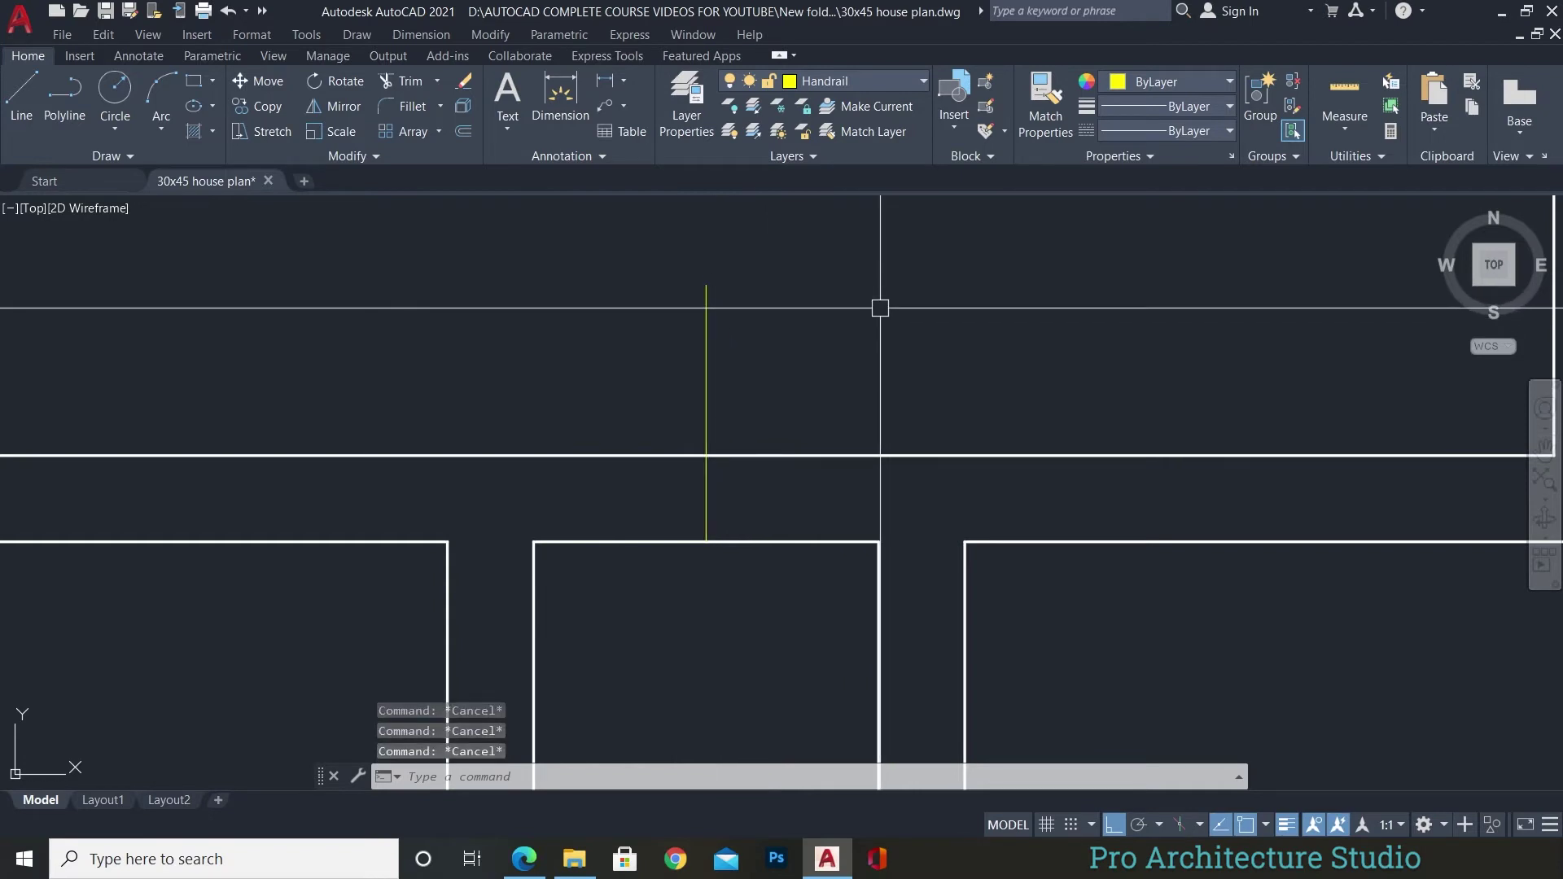
# Offset the middle vertical line 15" to each side, then delete the original.
pyautogui.write('o')
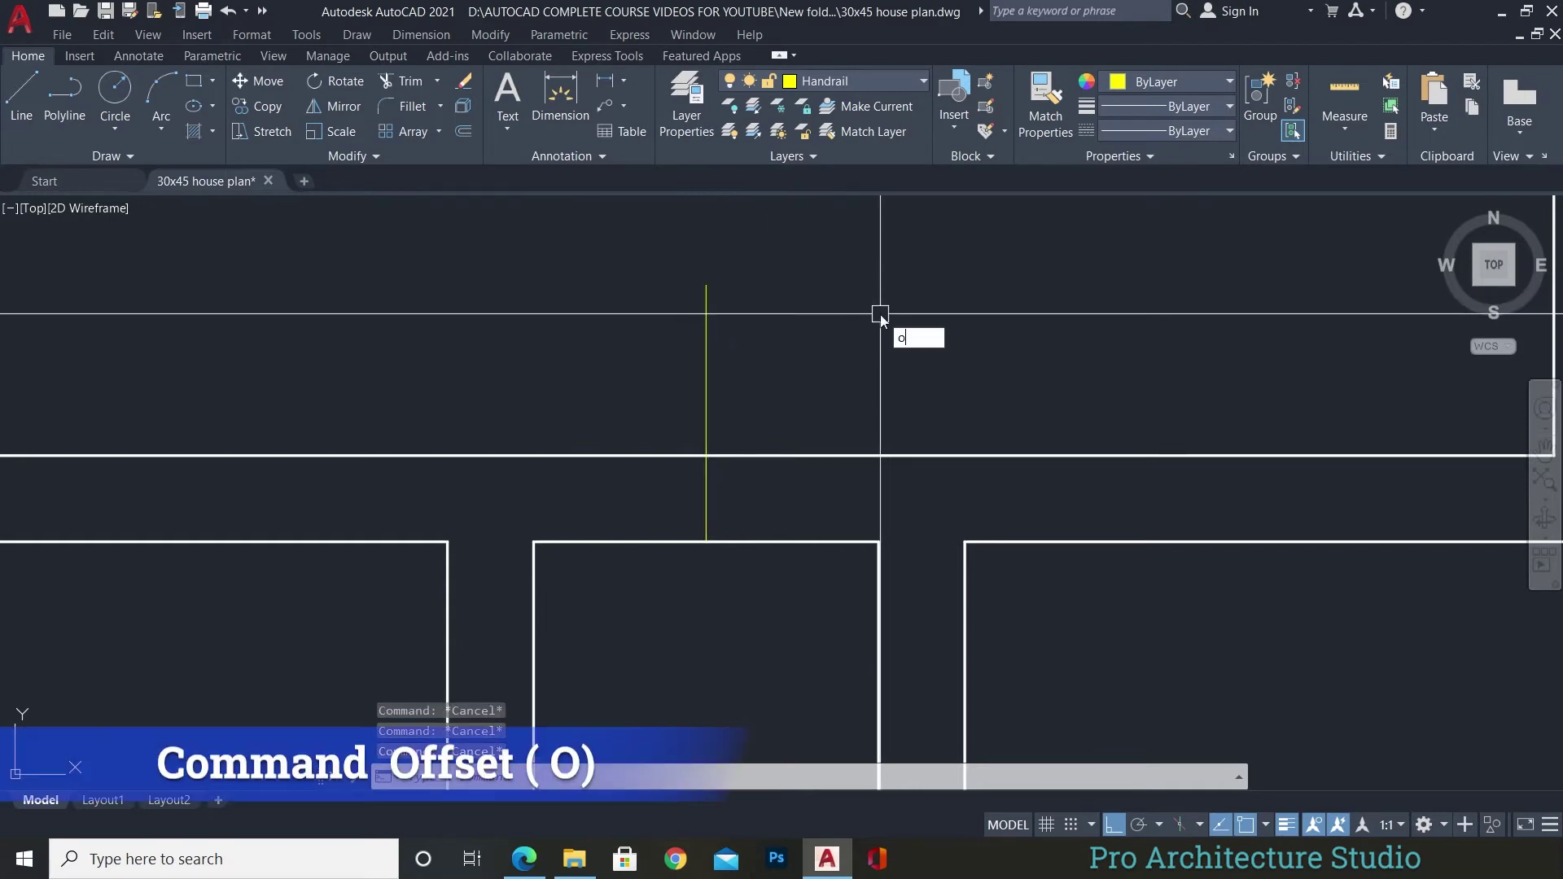
pyautogui.press('Return')
pyautogui.write('5')
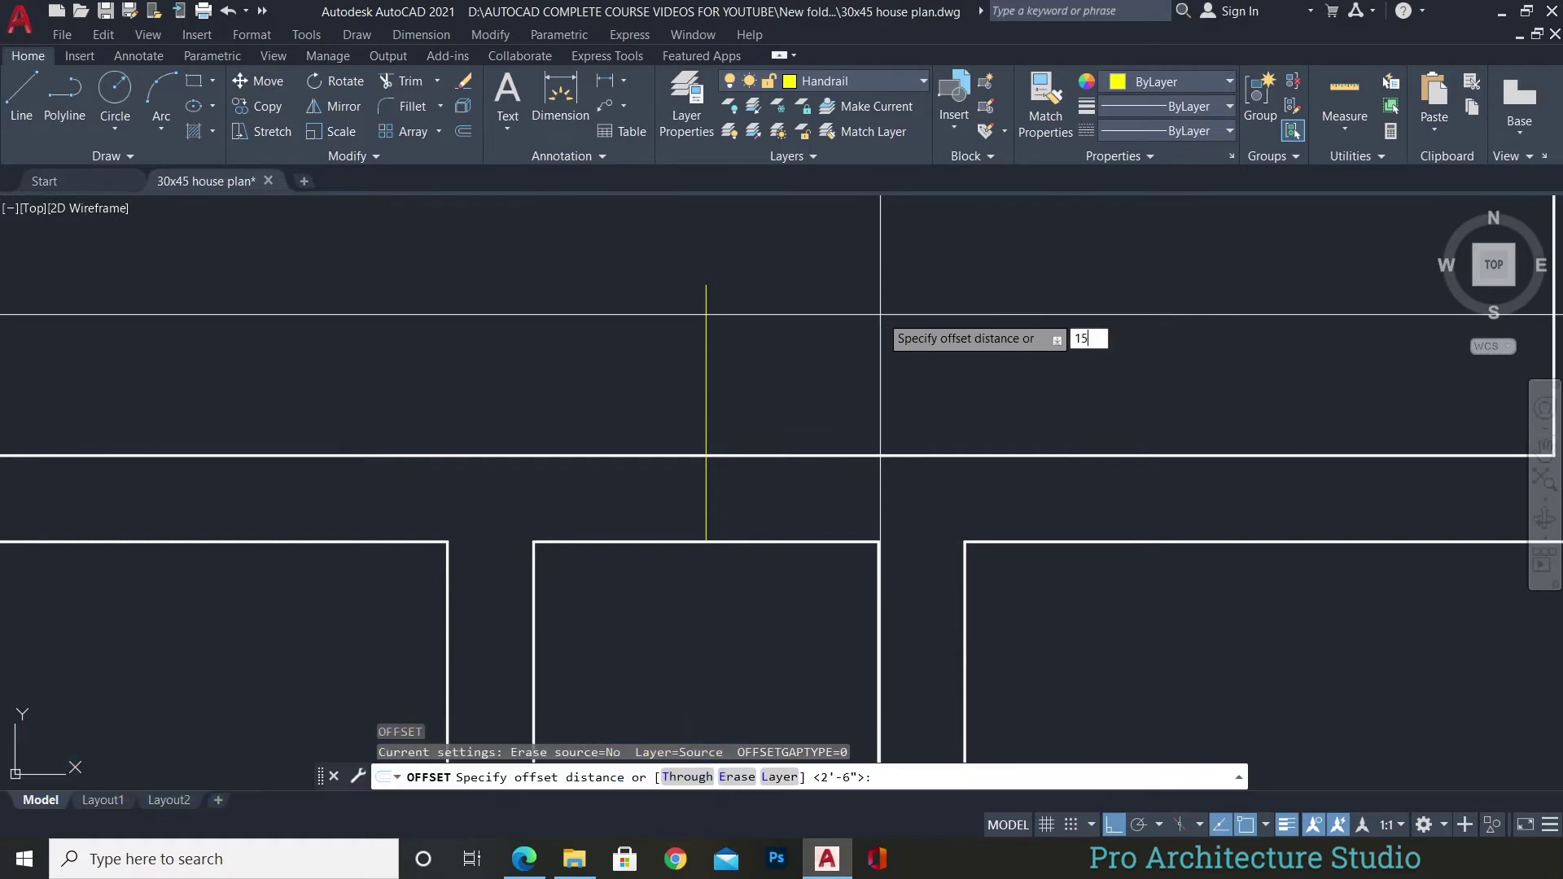
pyautogui.press('Return')
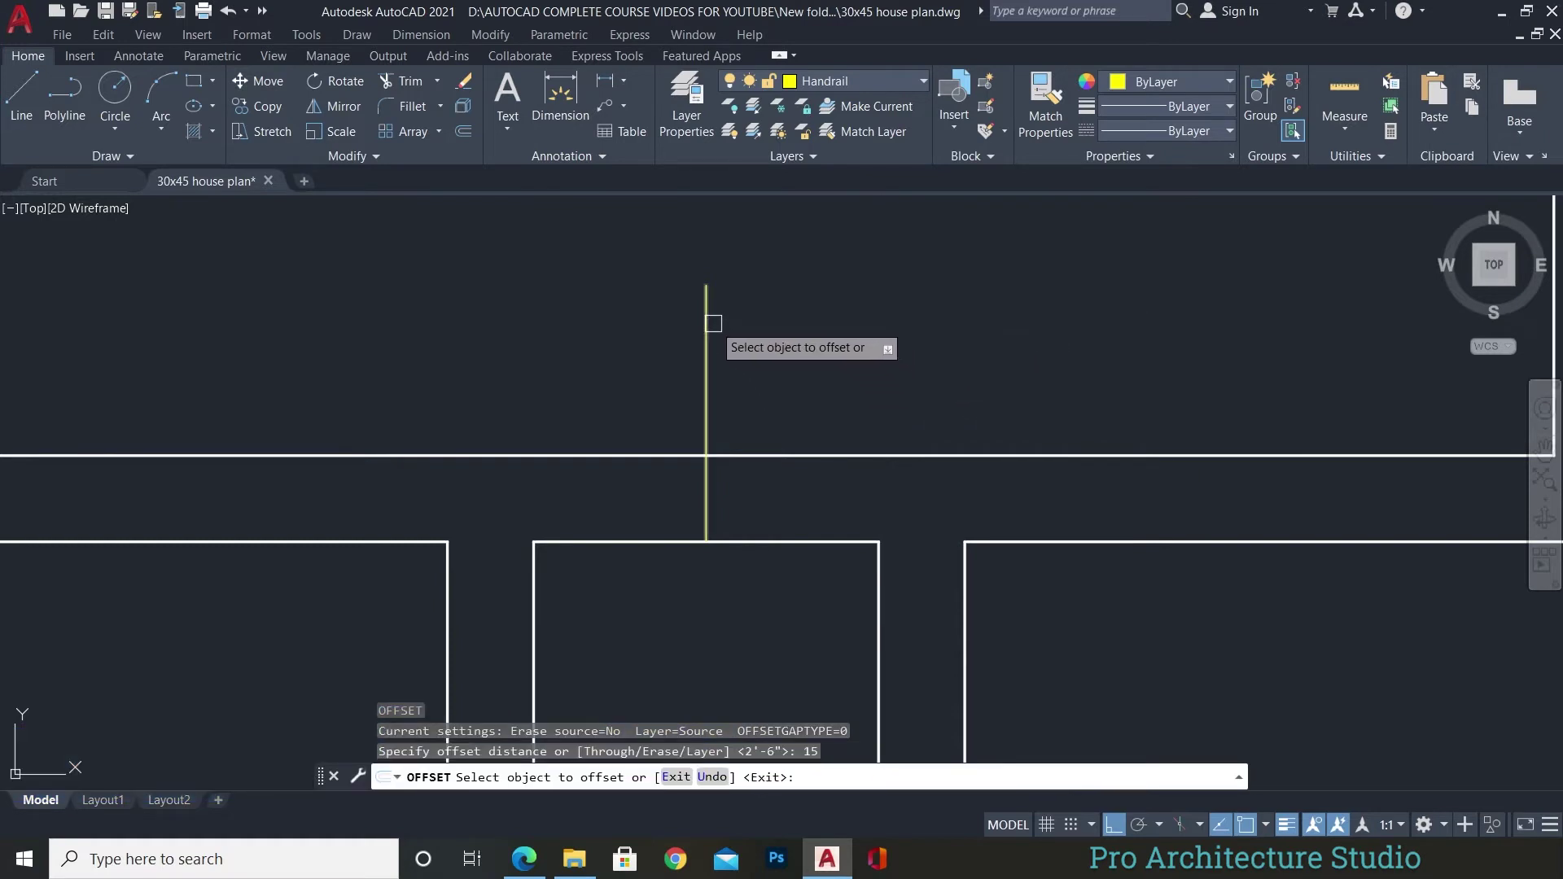
pyautogui.click(706, 326)
pyautogui.click(567, 325)
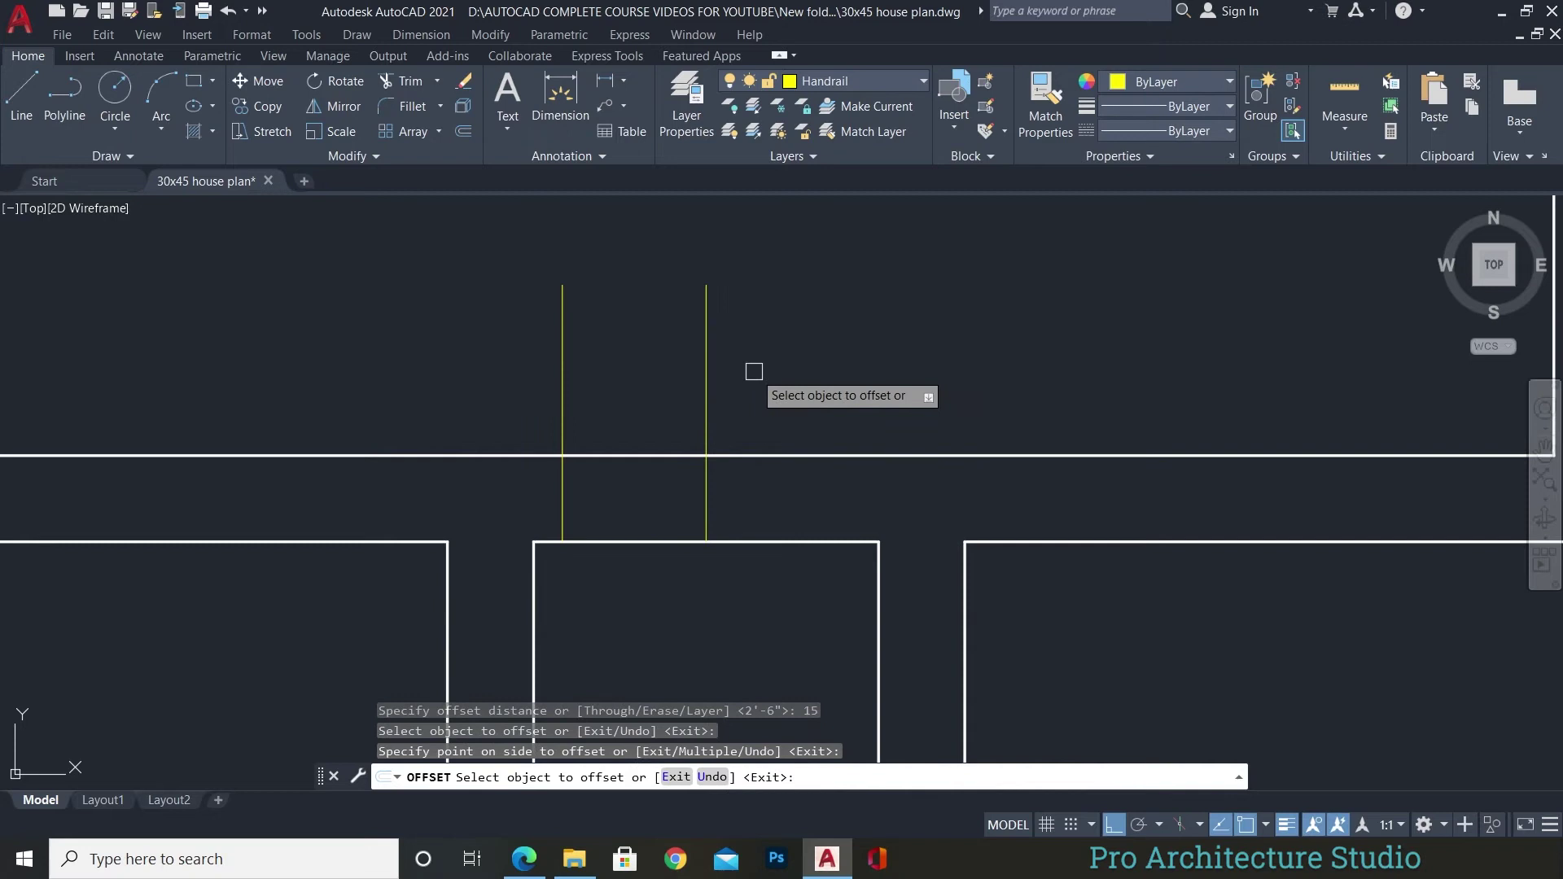
pyautogui.click(706, 365)
pyautogui.click(839, 298)
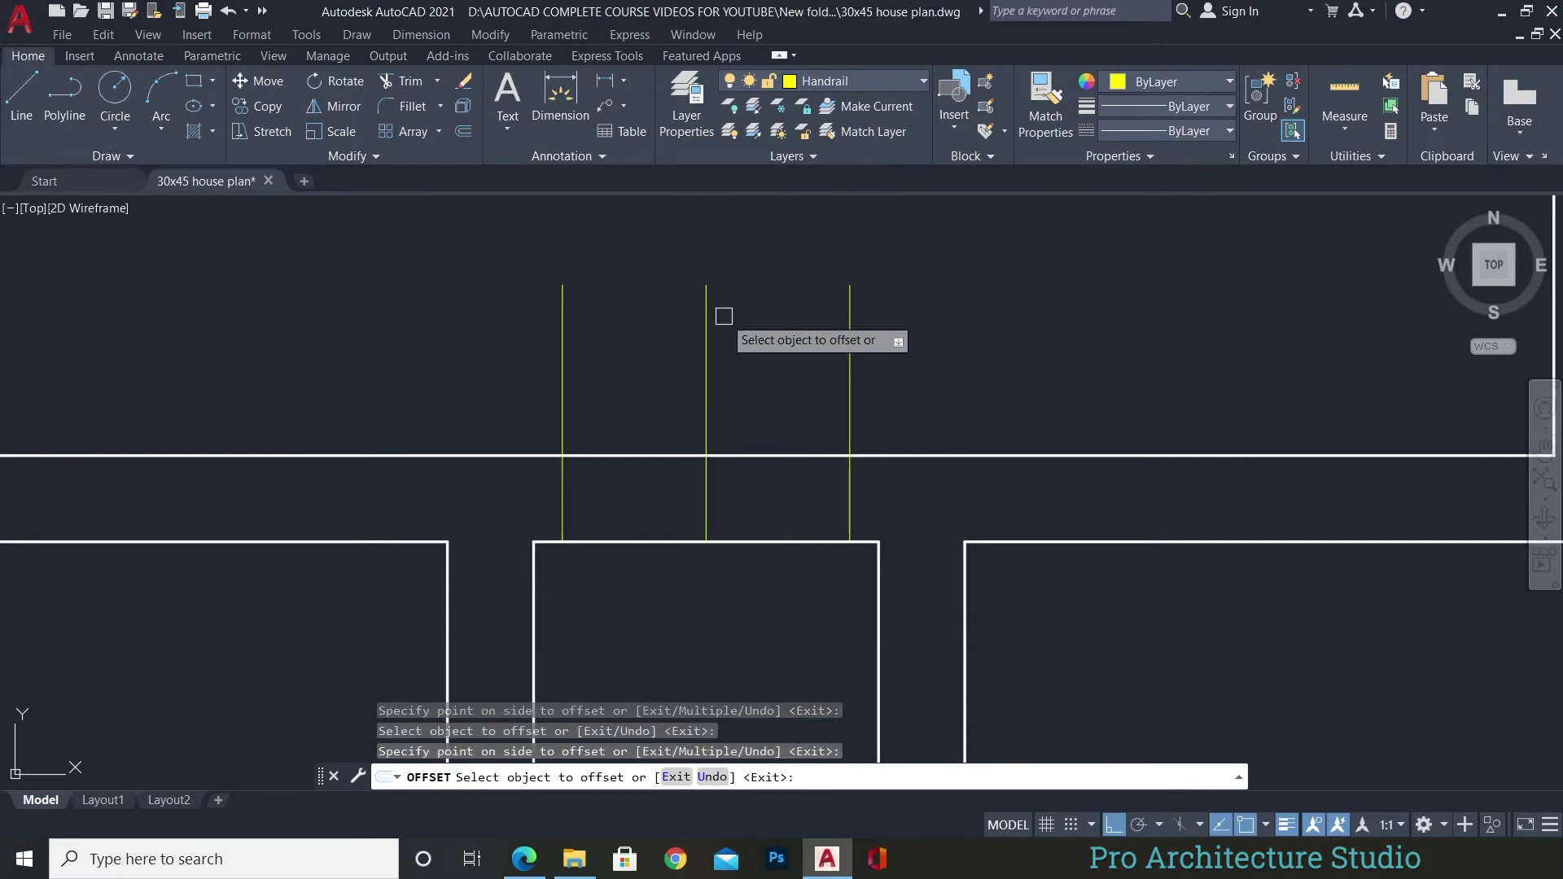
pyautogui.click(750, 262)
pyautogui.click(704, 312)
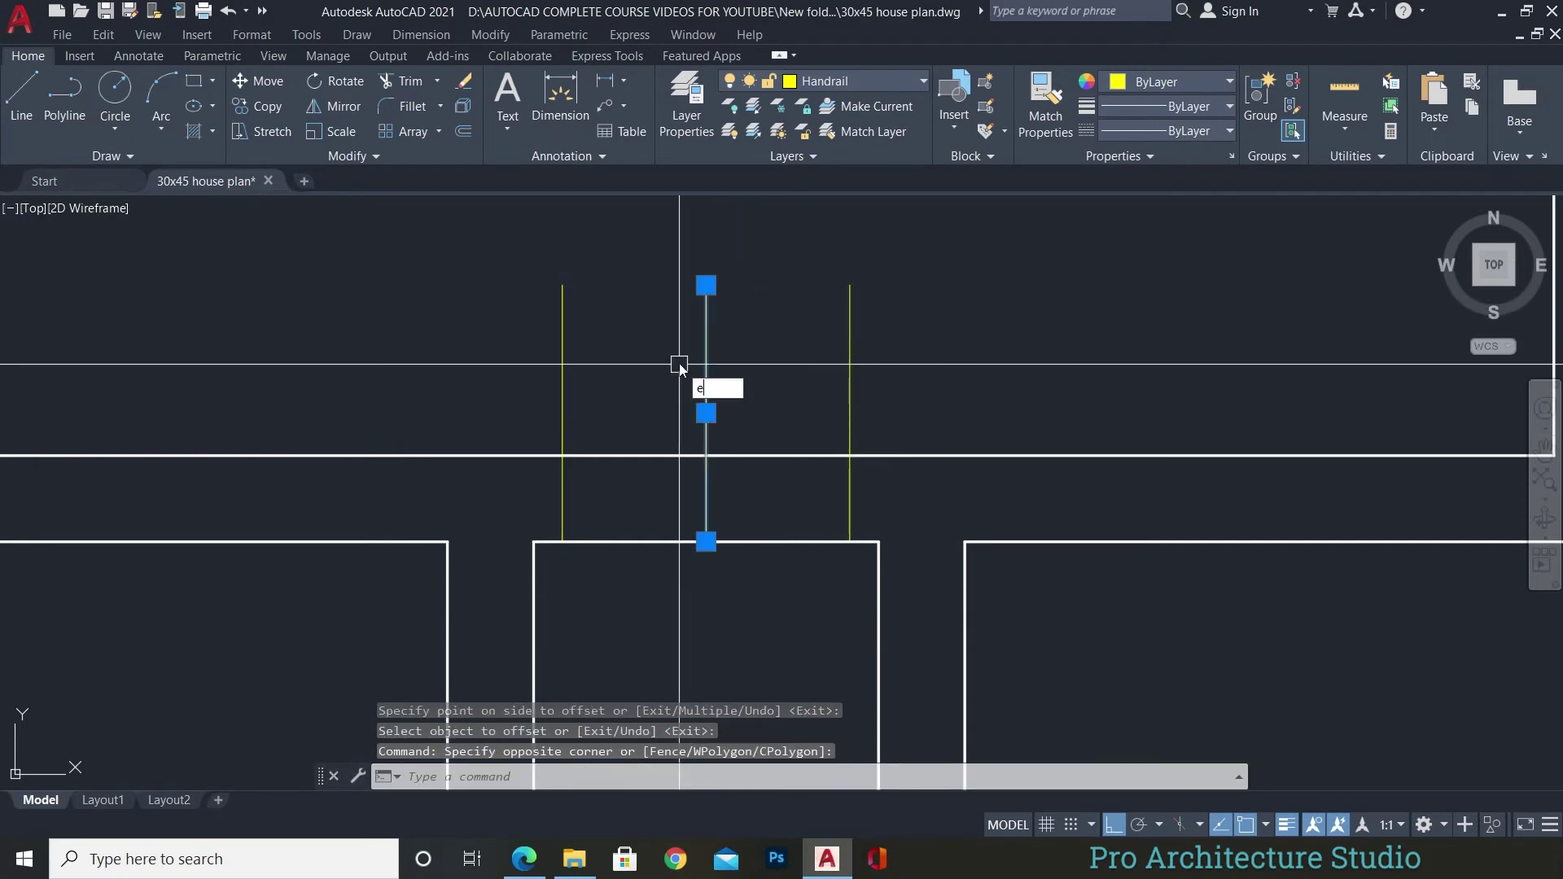
pyautogui.press('Return')
pyautogui.moveTo(962, 351); pyautogui.dragTo(1019, 350, button='middle')
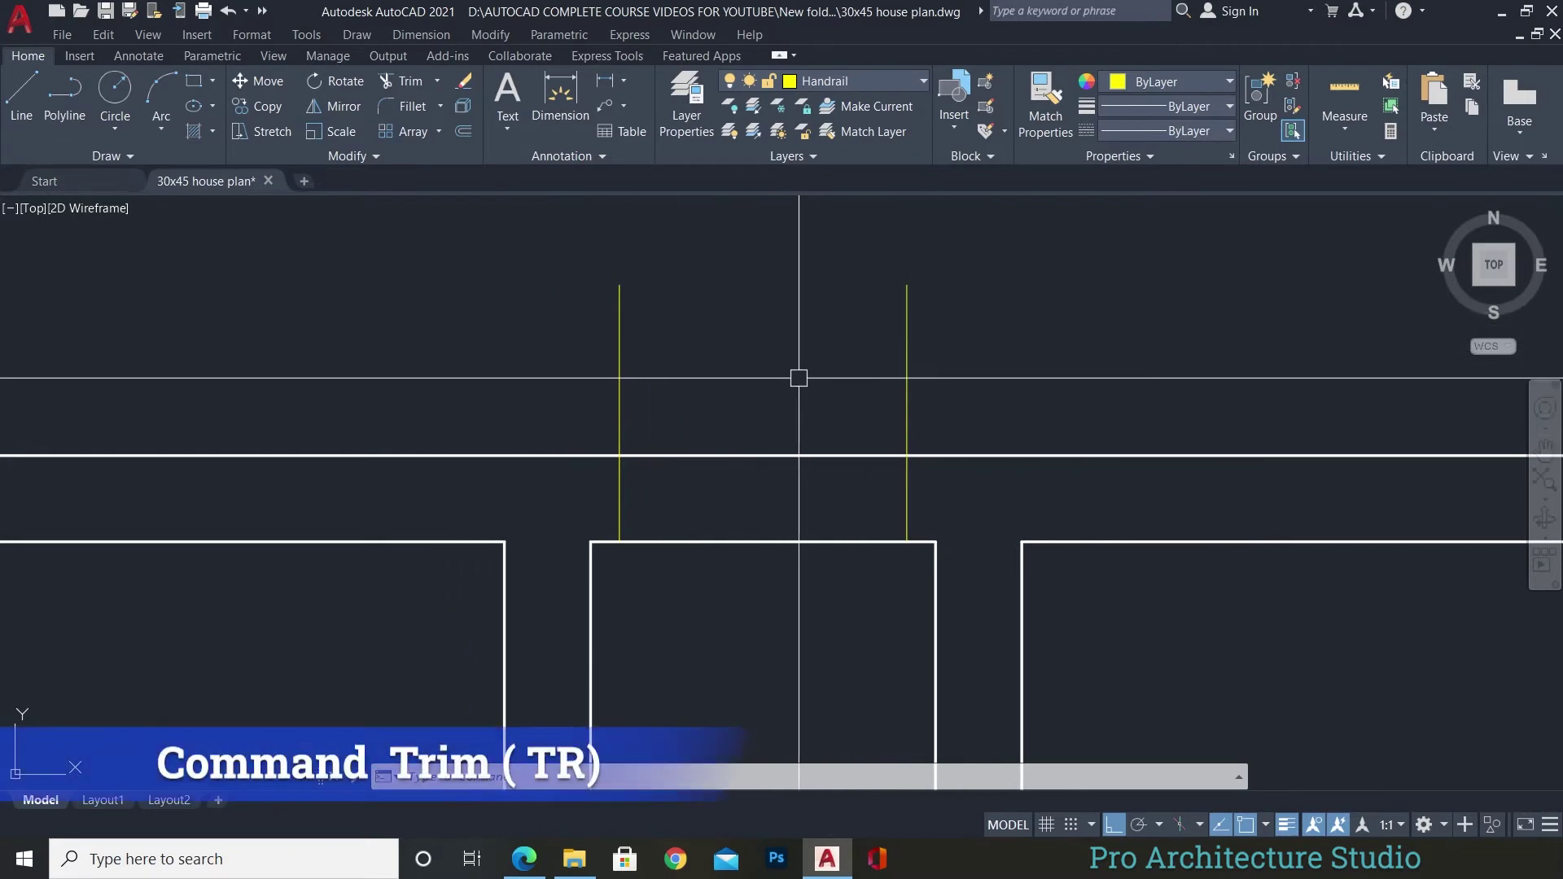
# Trim the jamb lines' upper ends and cut the wall between them to form the opening.
pyautogui.write('tr')
pyautogui.press('Return')
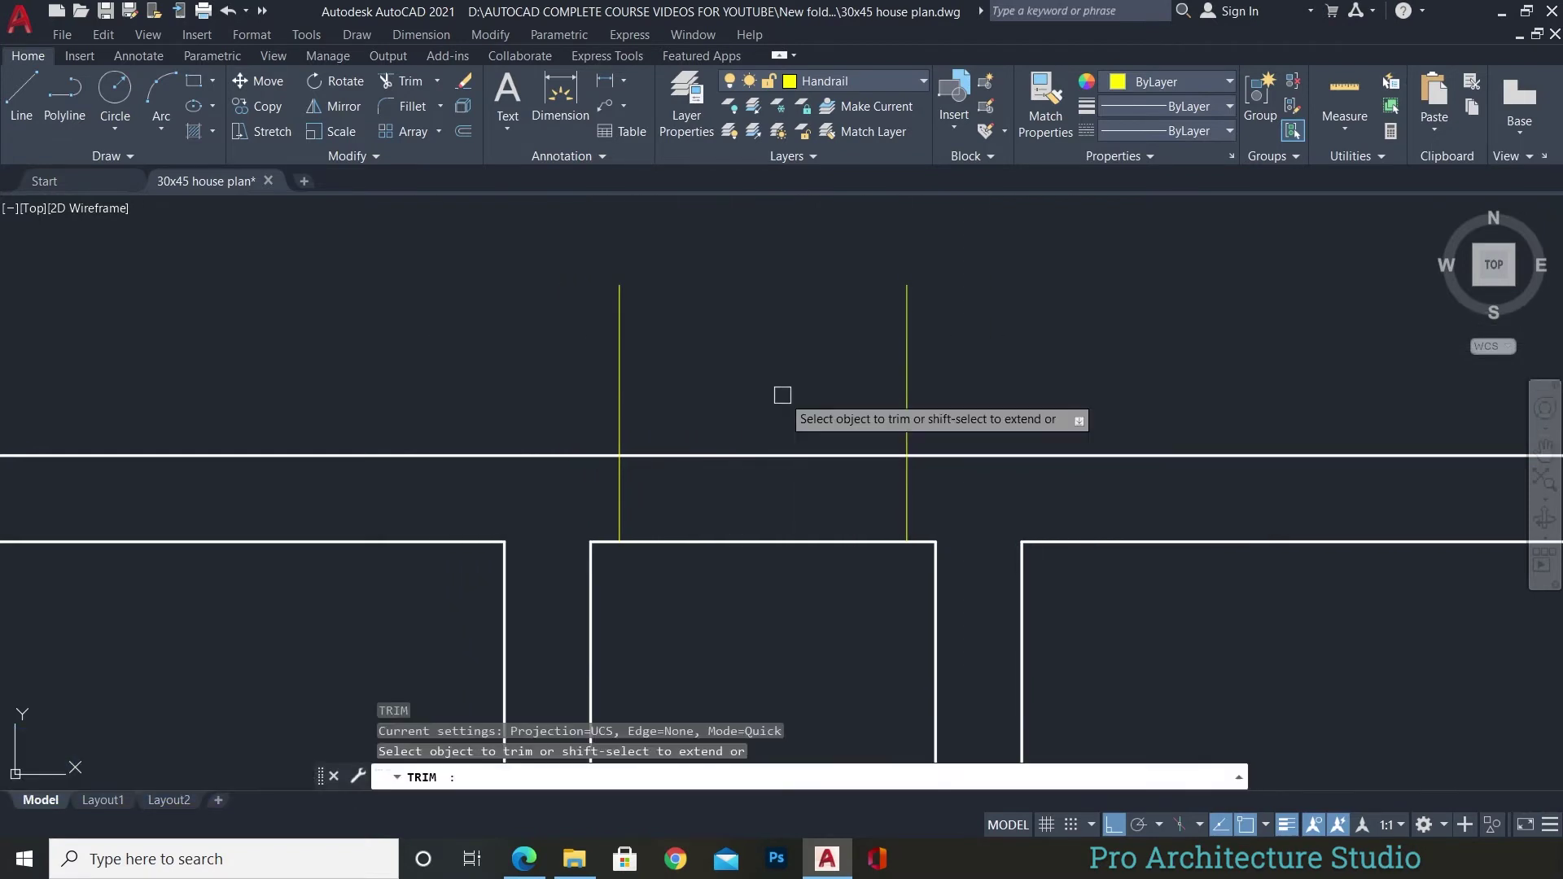
pyautogui.click(904, 350)
pyautogui.click(621, 348)
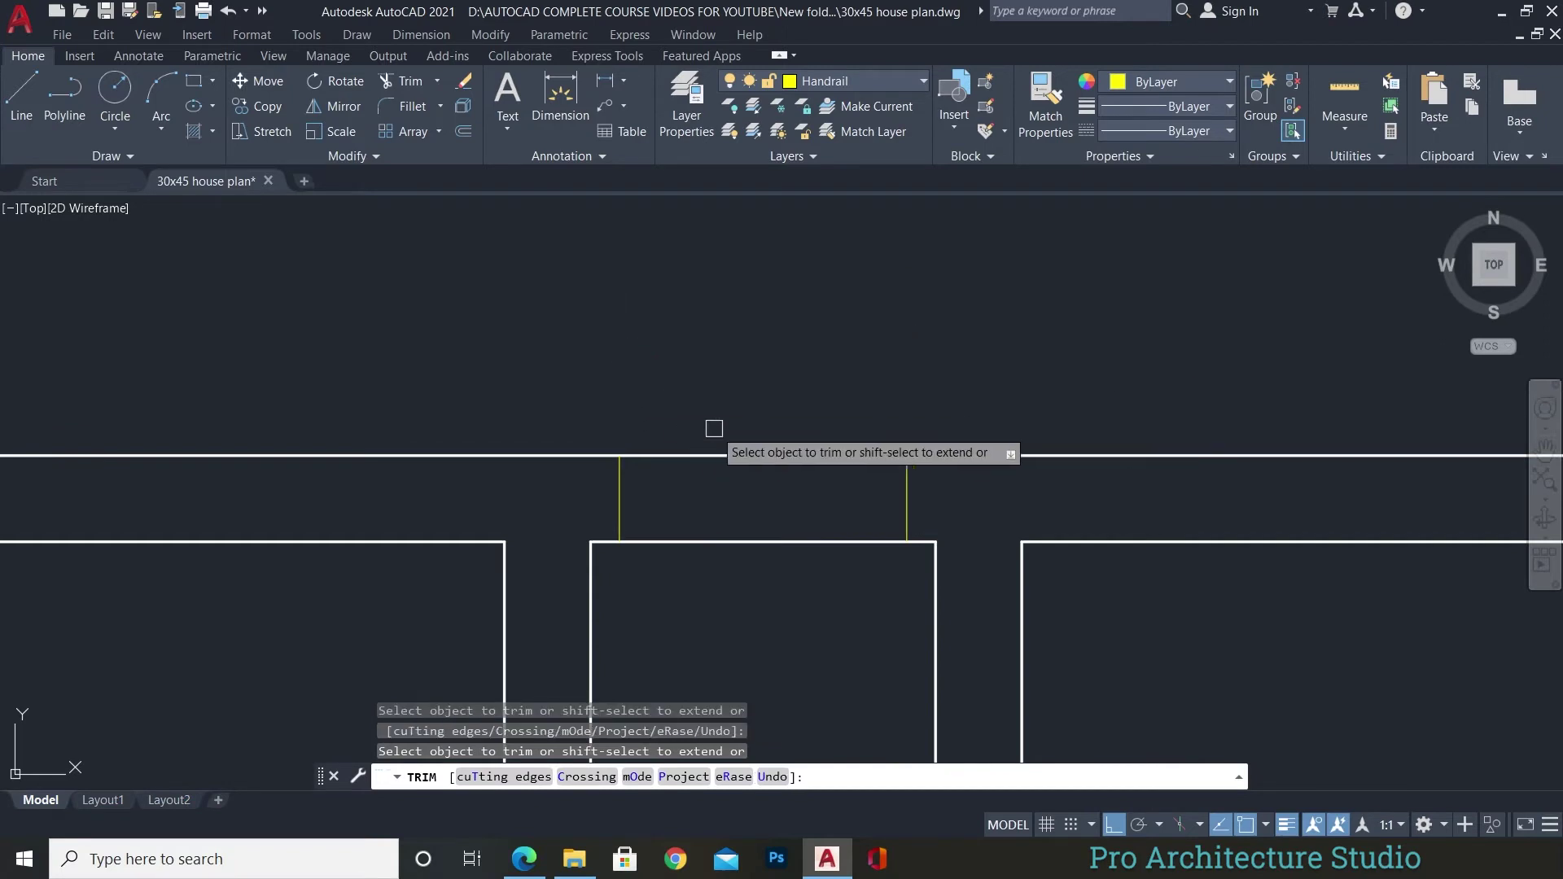
pyautogui.click(719, 445)
pyautogui.click(708, 488)
pyautogui.press('Return')
pyautogui.scroll(-5, 757, 455)
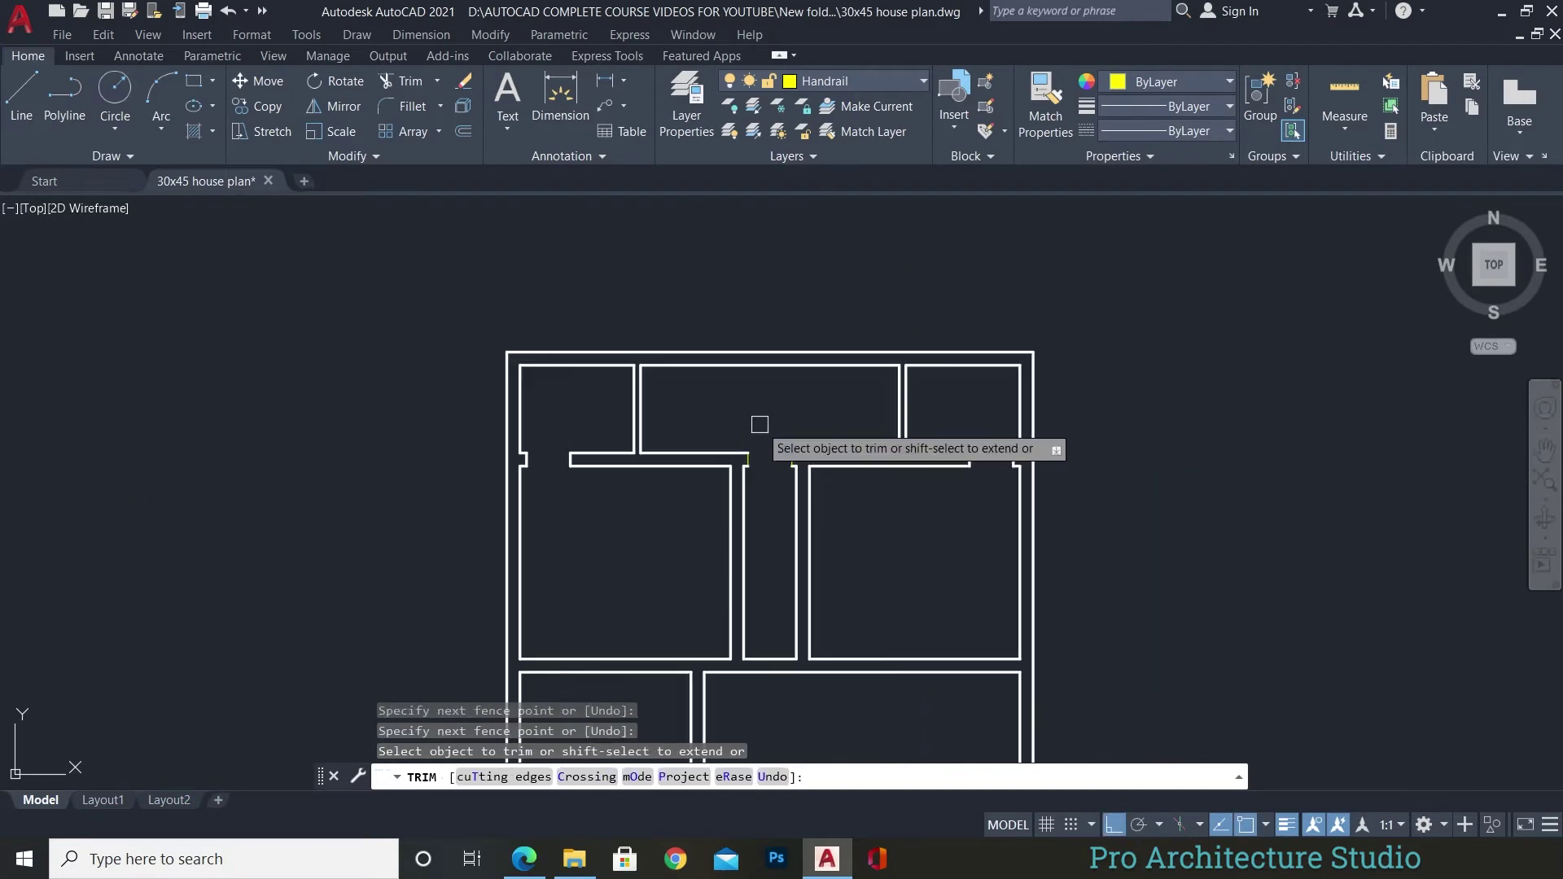
pyautogui.press('Return')
pyautogui.scroll(6, 771, 473)
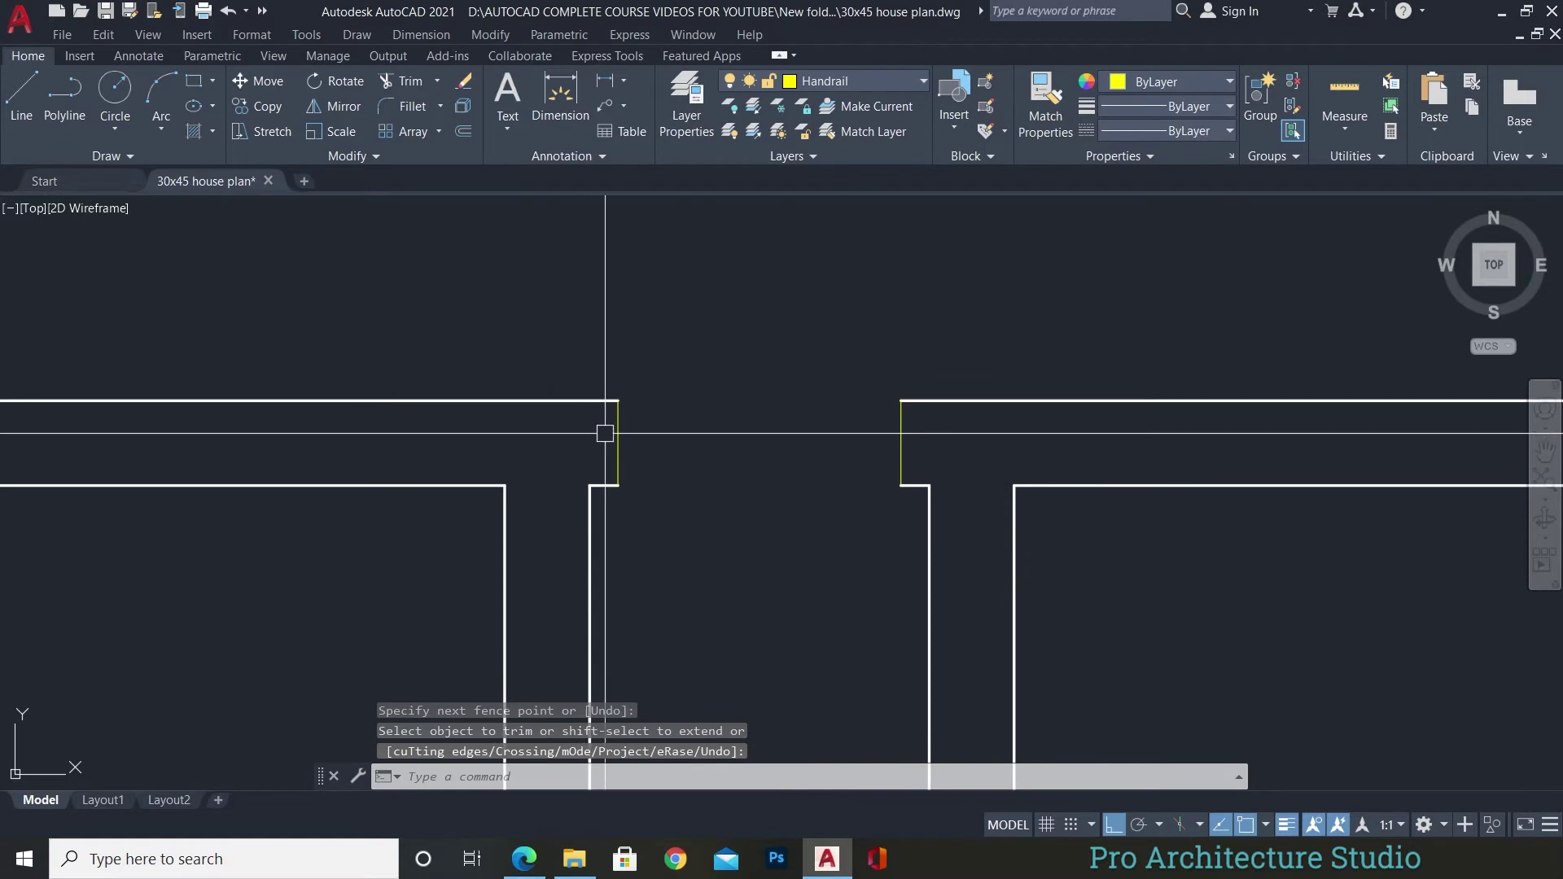
pyautogui.scroll(2, 603, 423)
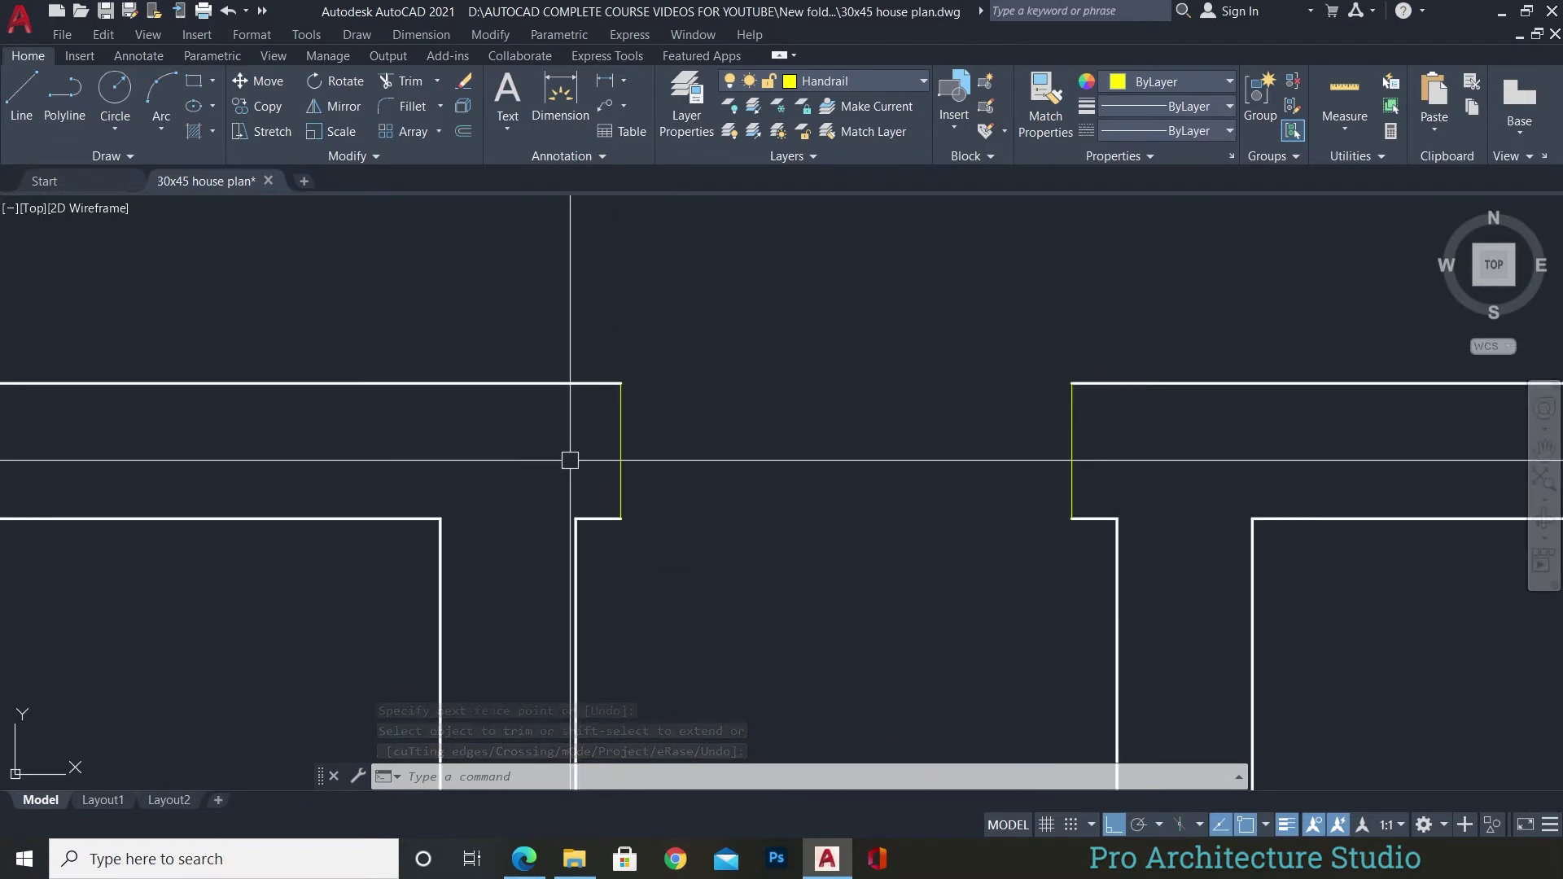
# Give one yellow jamb line the top wall's properties with Match Properties.
pyautogui.write('m')
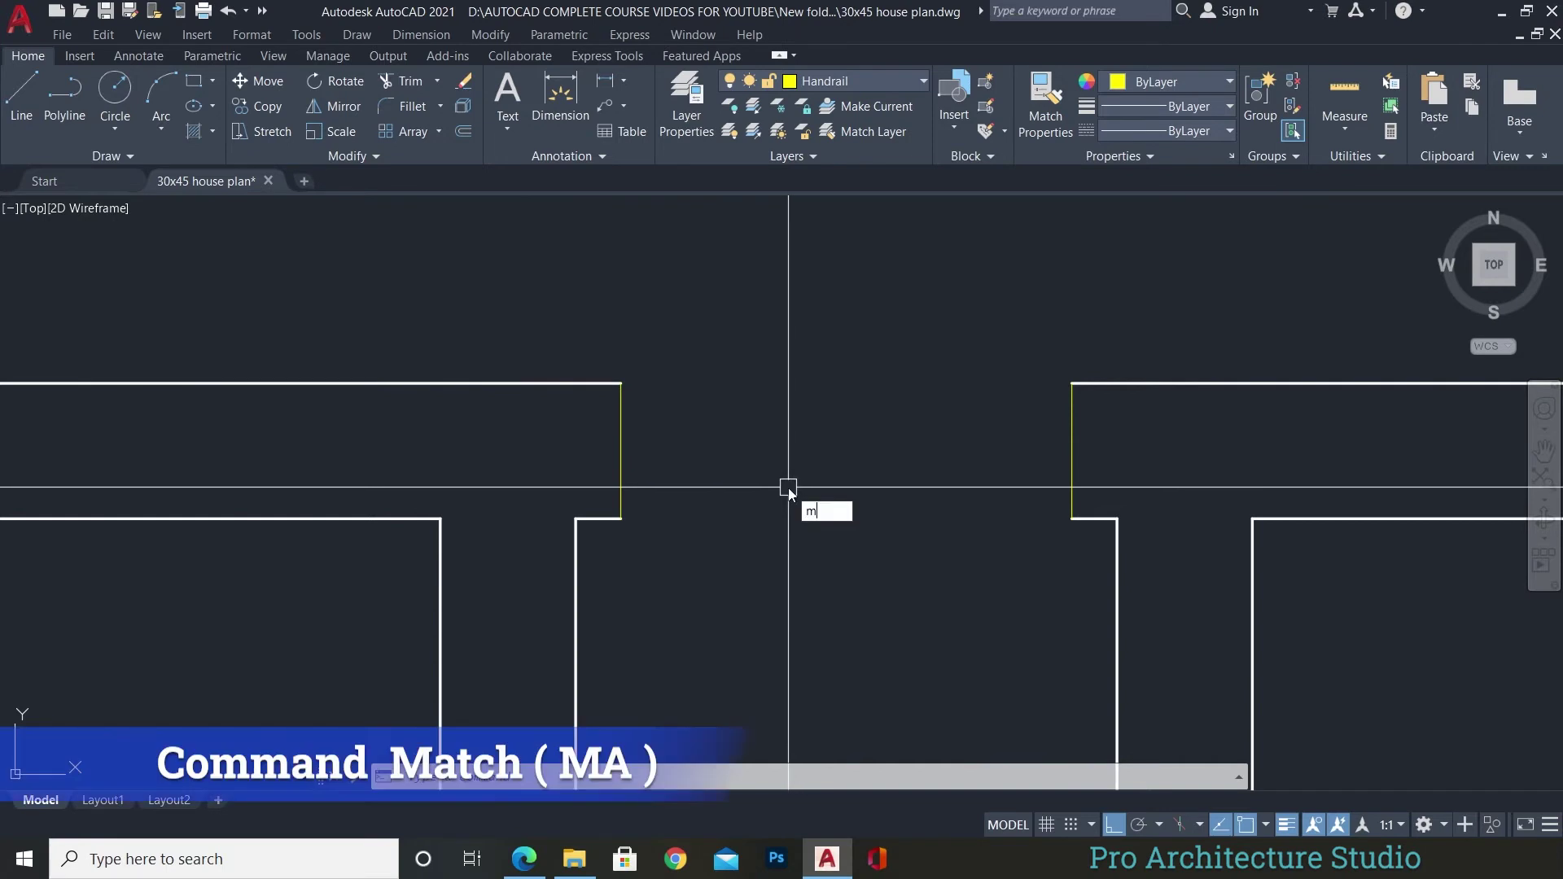
pyautogui.write('a')
pyautogui.press('Return')
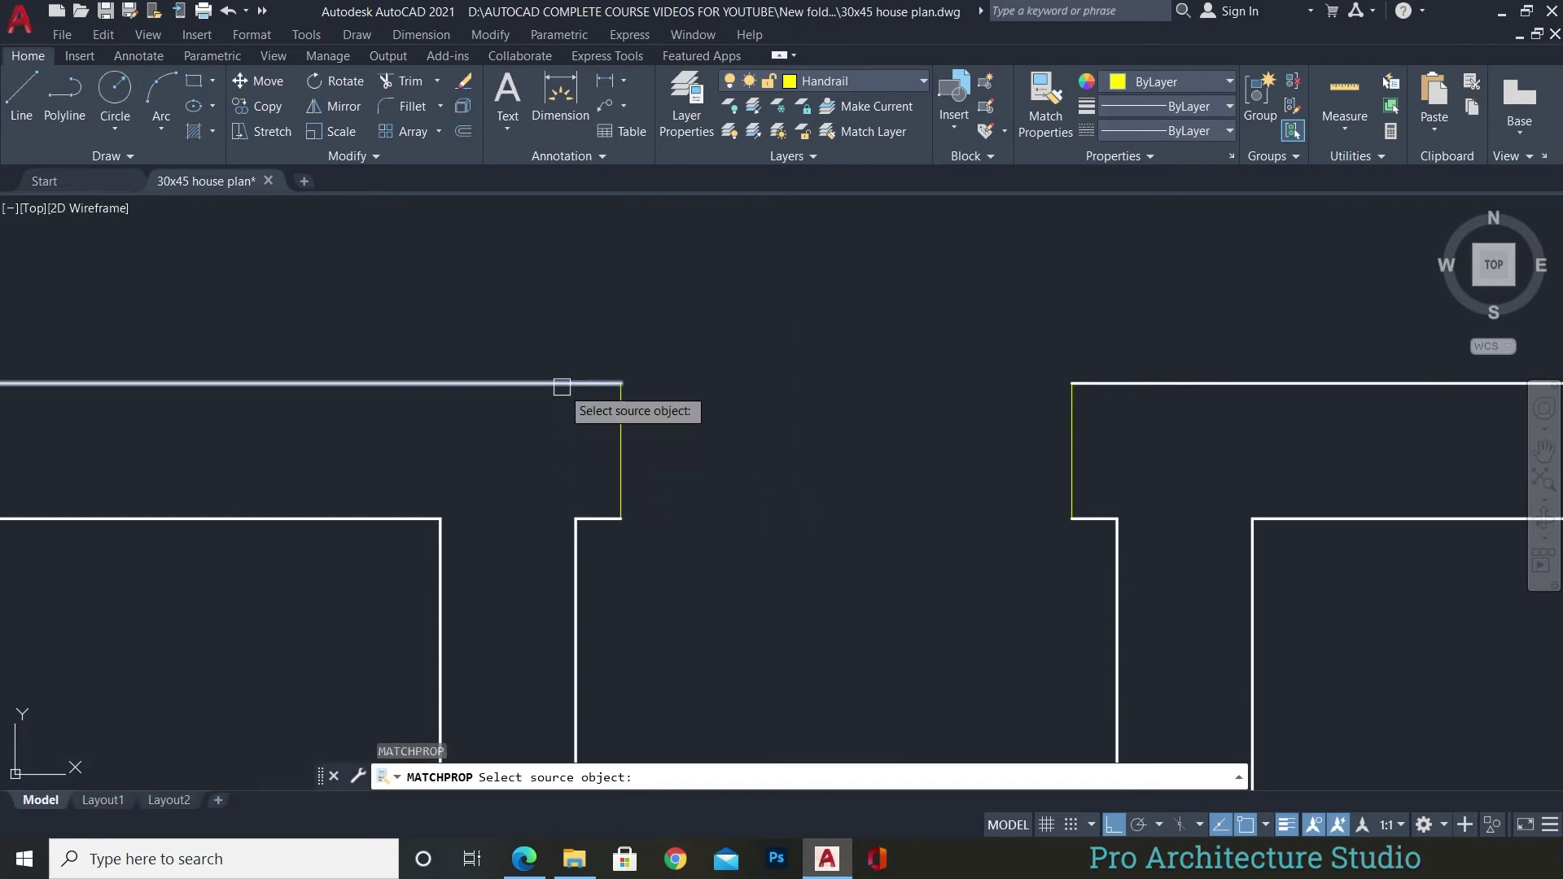
pyautogui.click(561, 382)
pyautogui.click(621, 460)
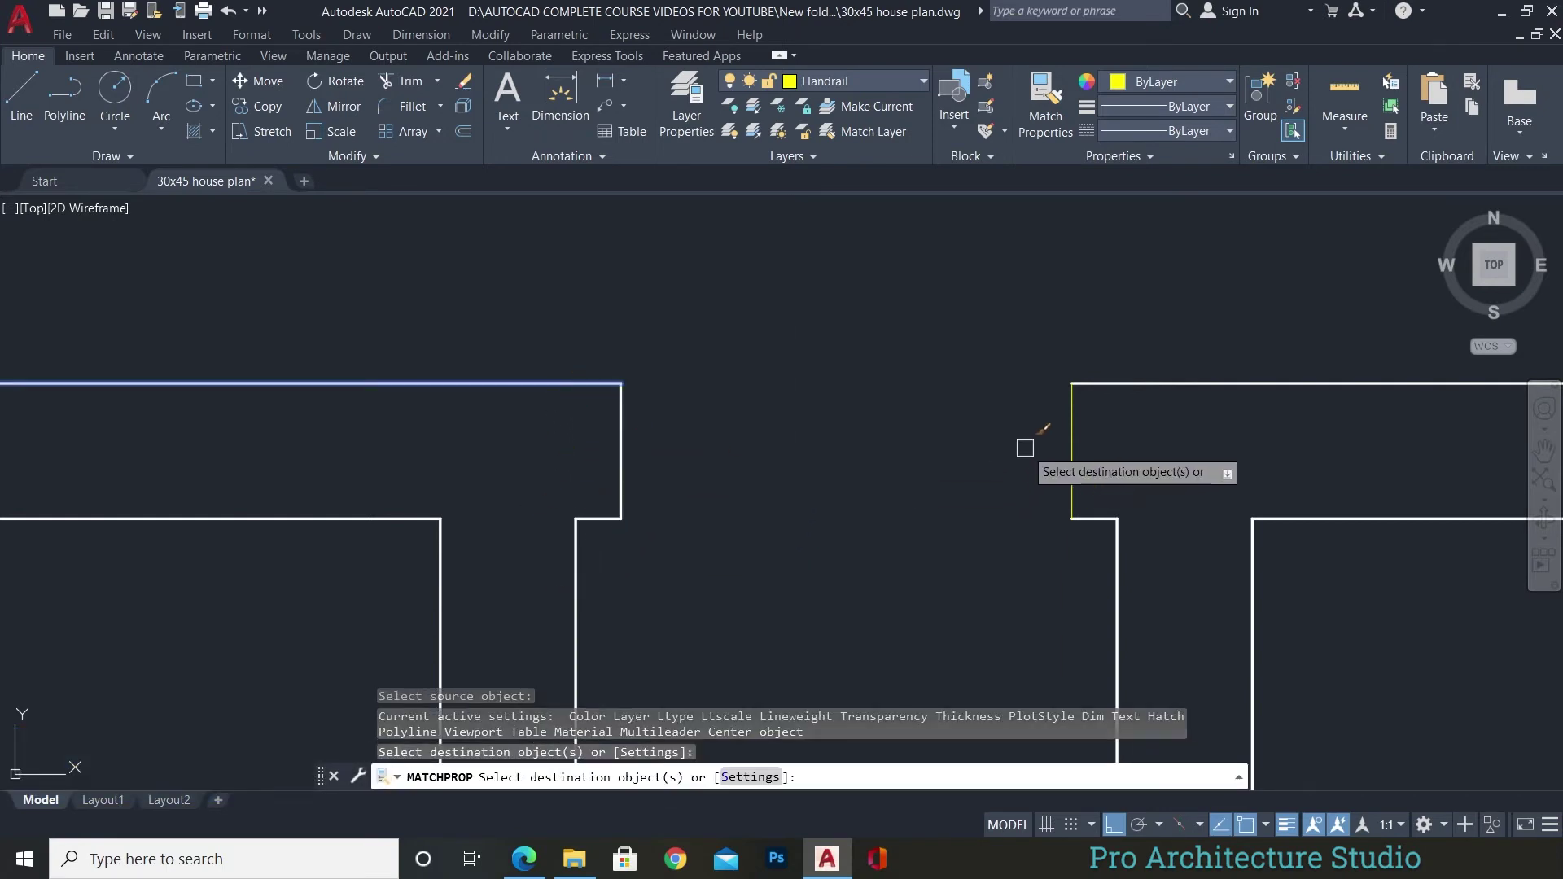
pyautogui.scroll(-2, 969, 349)
pyautogui.press('Escape')
pyautogui.scroll(-2, 914, 342)
pyautogui.scroll(3, 886, 349)
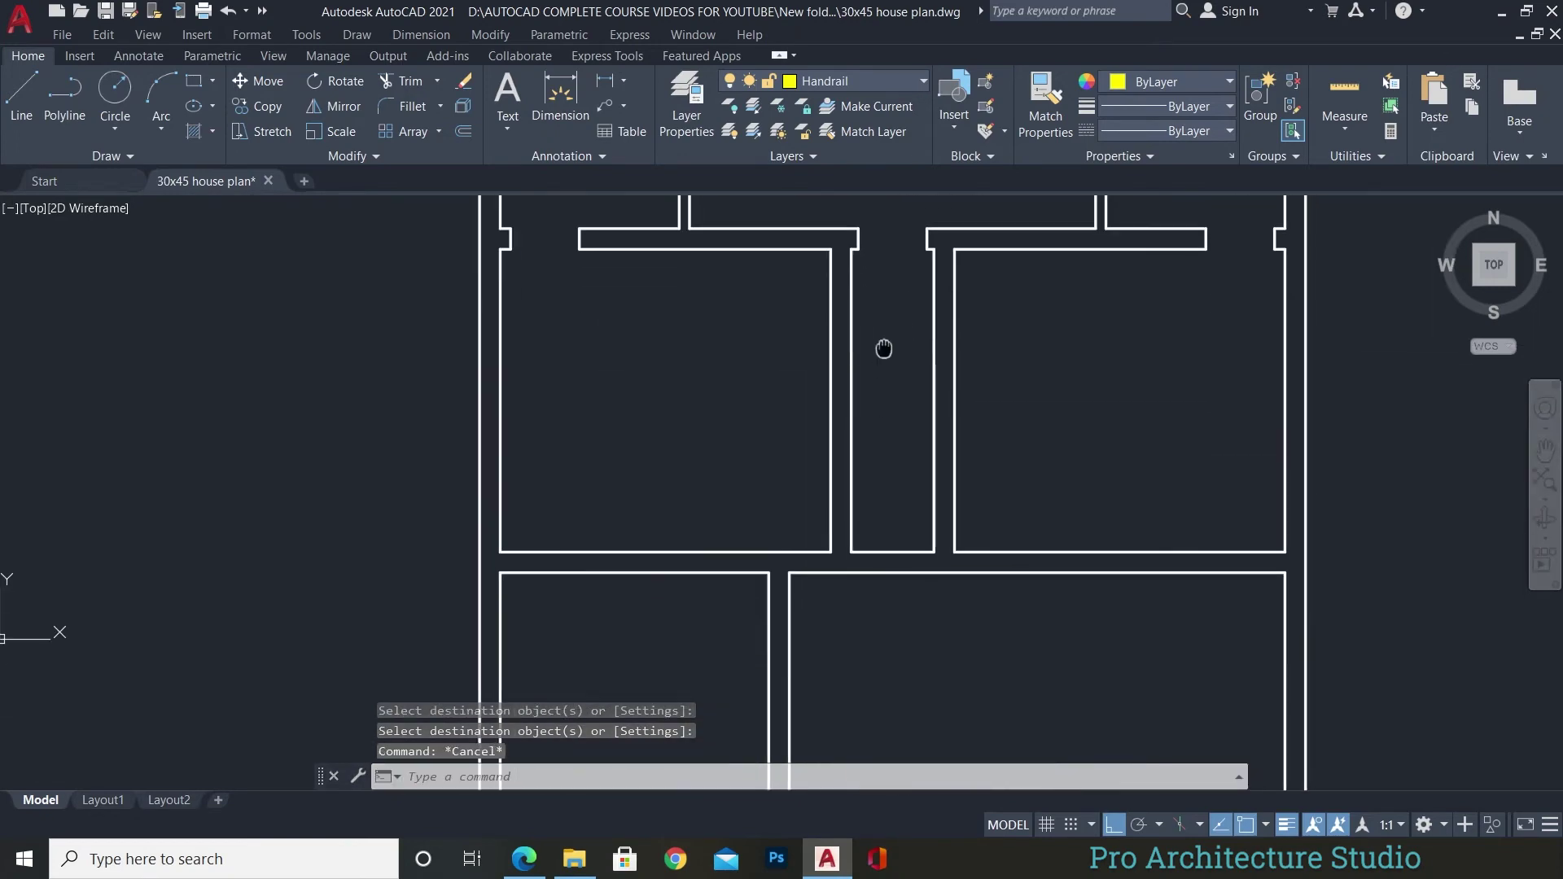
# Show the reference PDF scrolled to the two bedroom doors and the 3' passage.
pyautogui.click(517, 873)
pyautogui.scroll(-3, 806, 516)
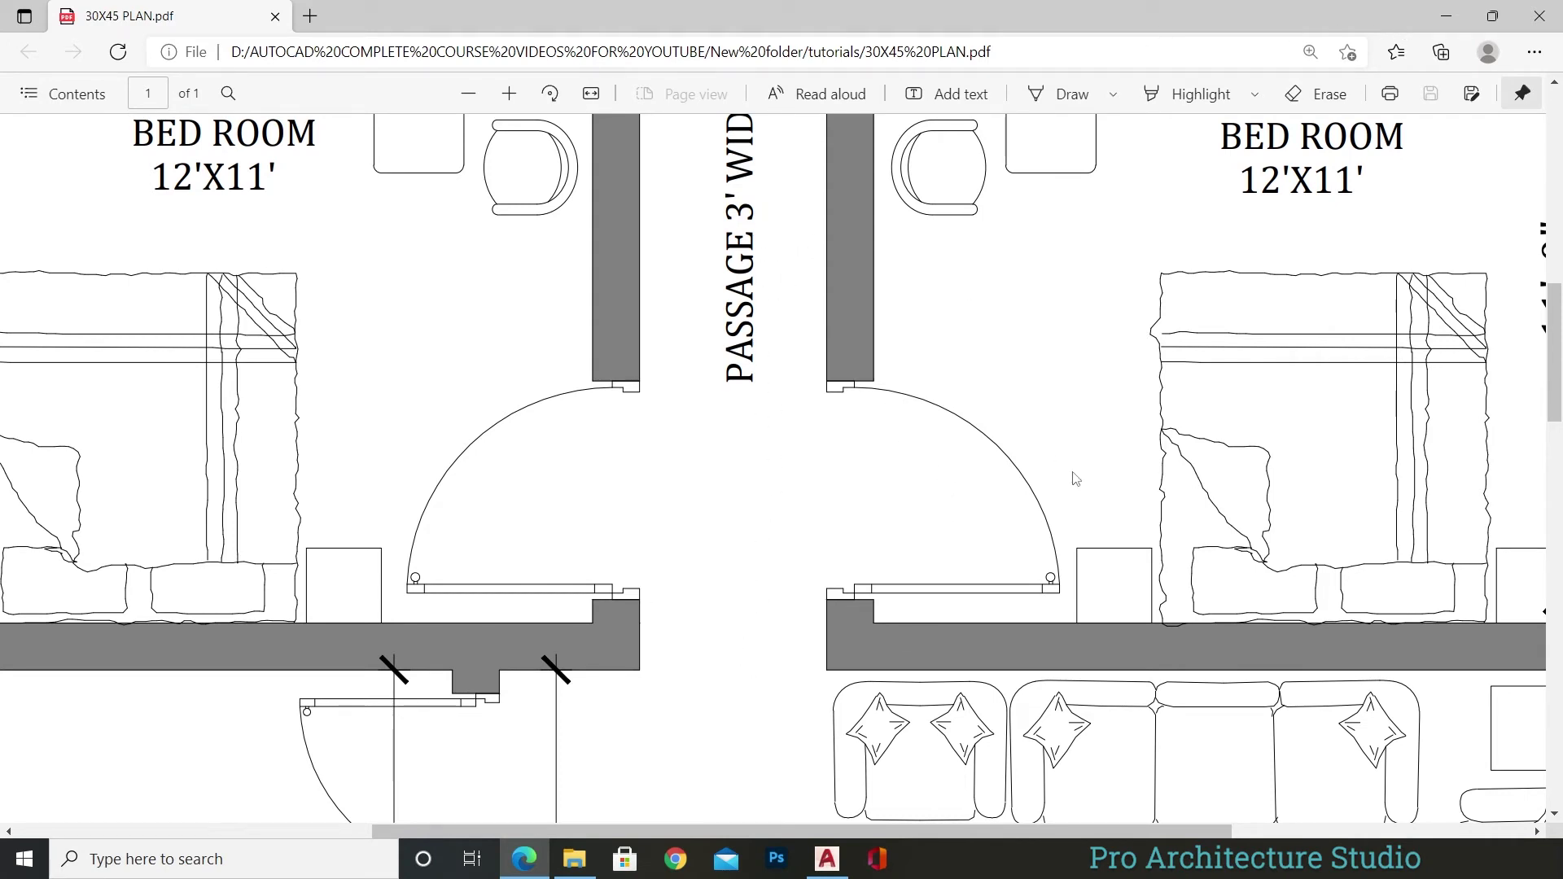
# Extend the vertical wall line down to the lower wall at the passage.
pyautogui.click(827, 859)
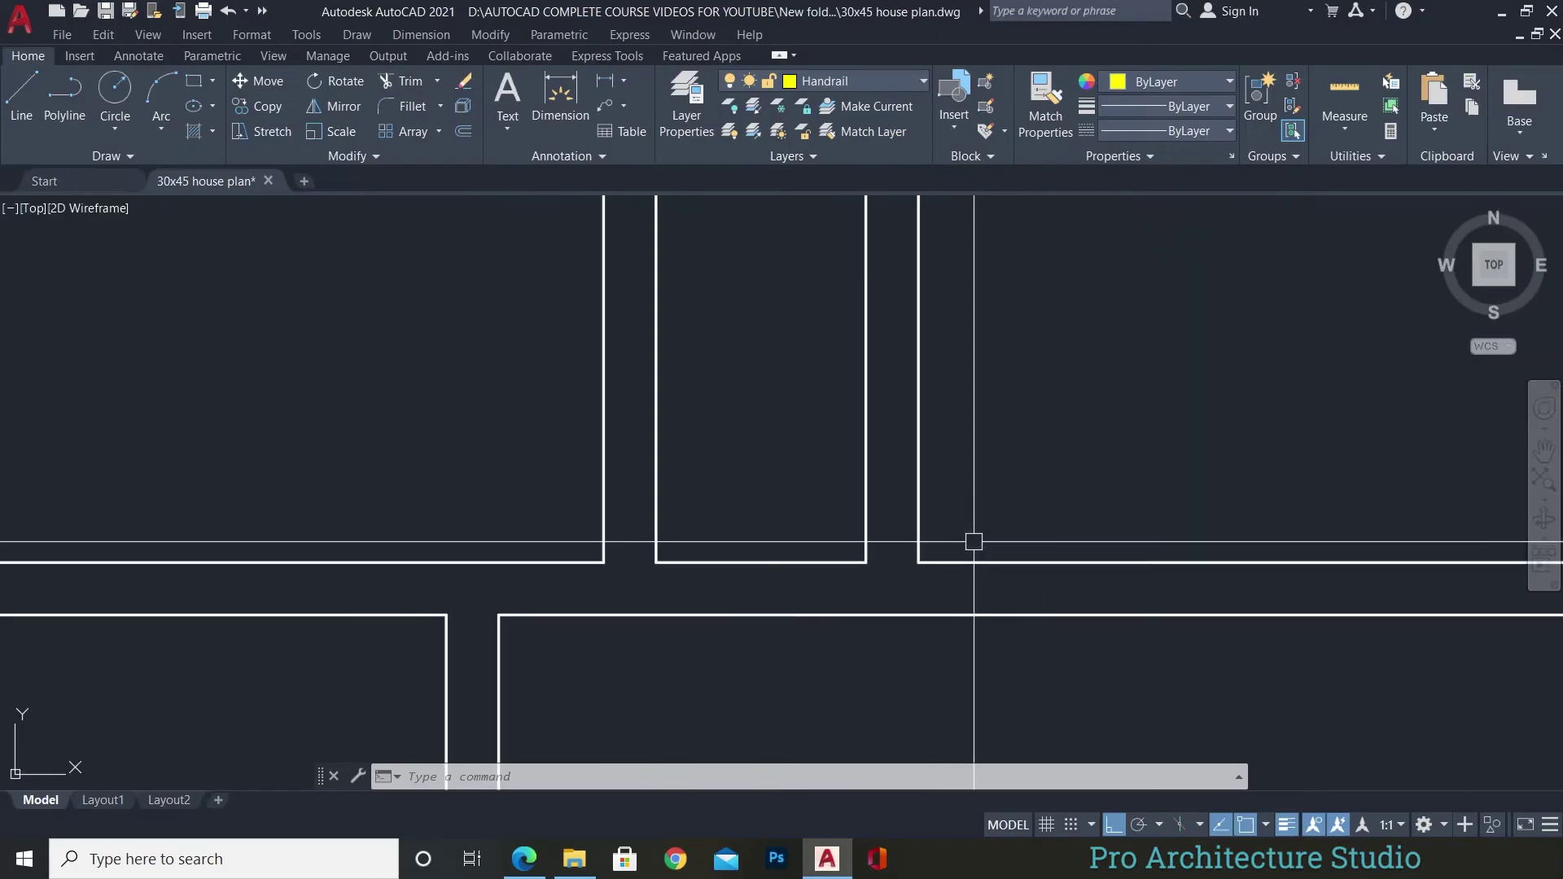
pyautogui.press('Escape')
pyautogui.press('Escape')
pyautogui.press('Escape')
pyautogui.scroll(5, 839, 521)
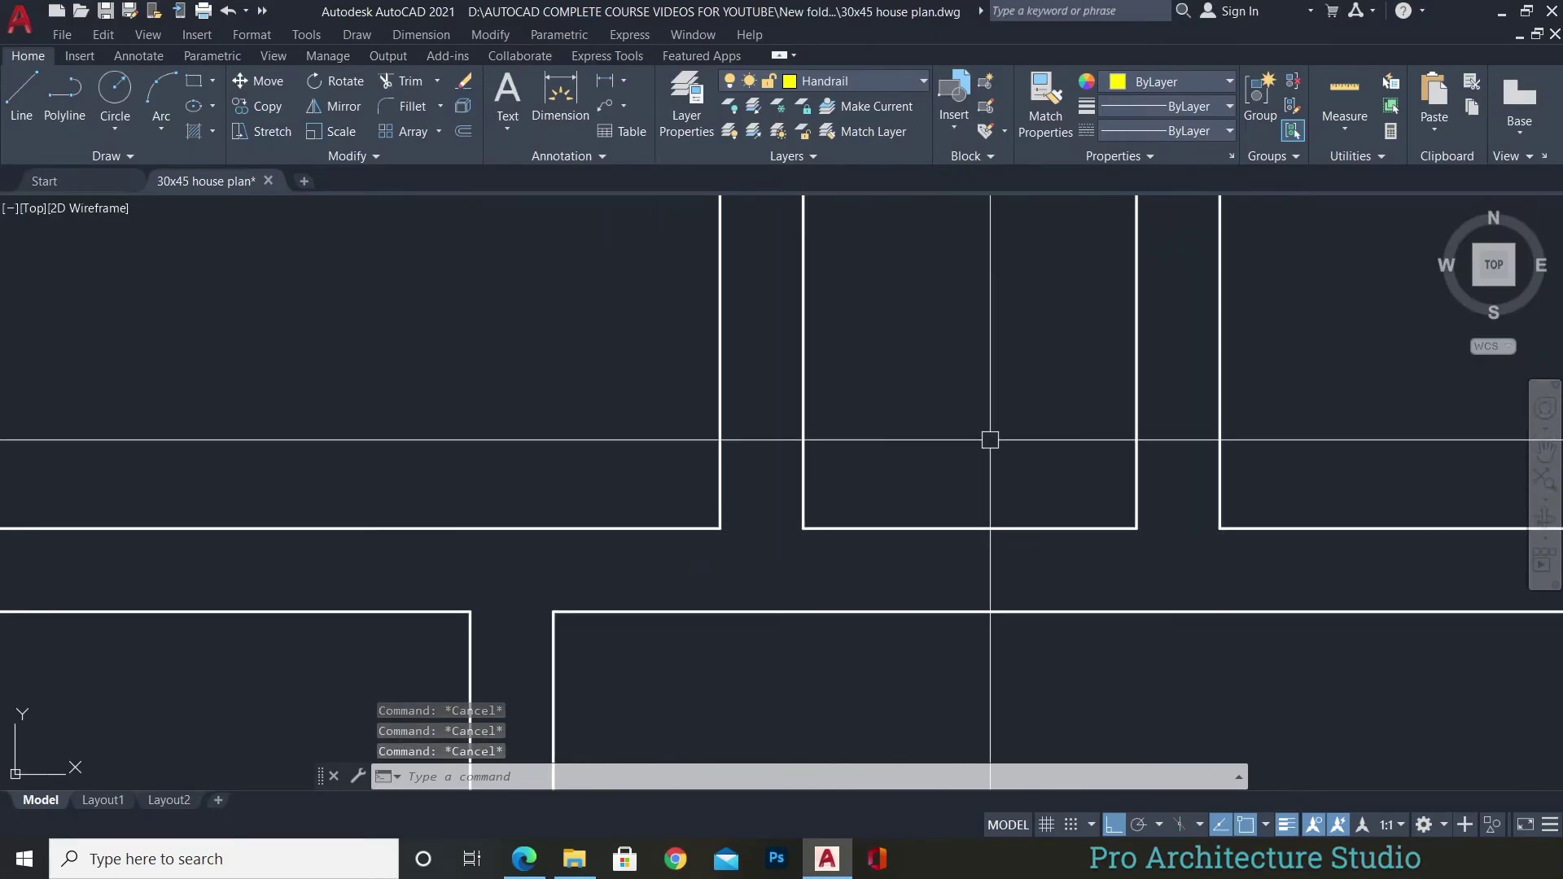
pyautogui.write('EX')
pyautogui.press('Return')
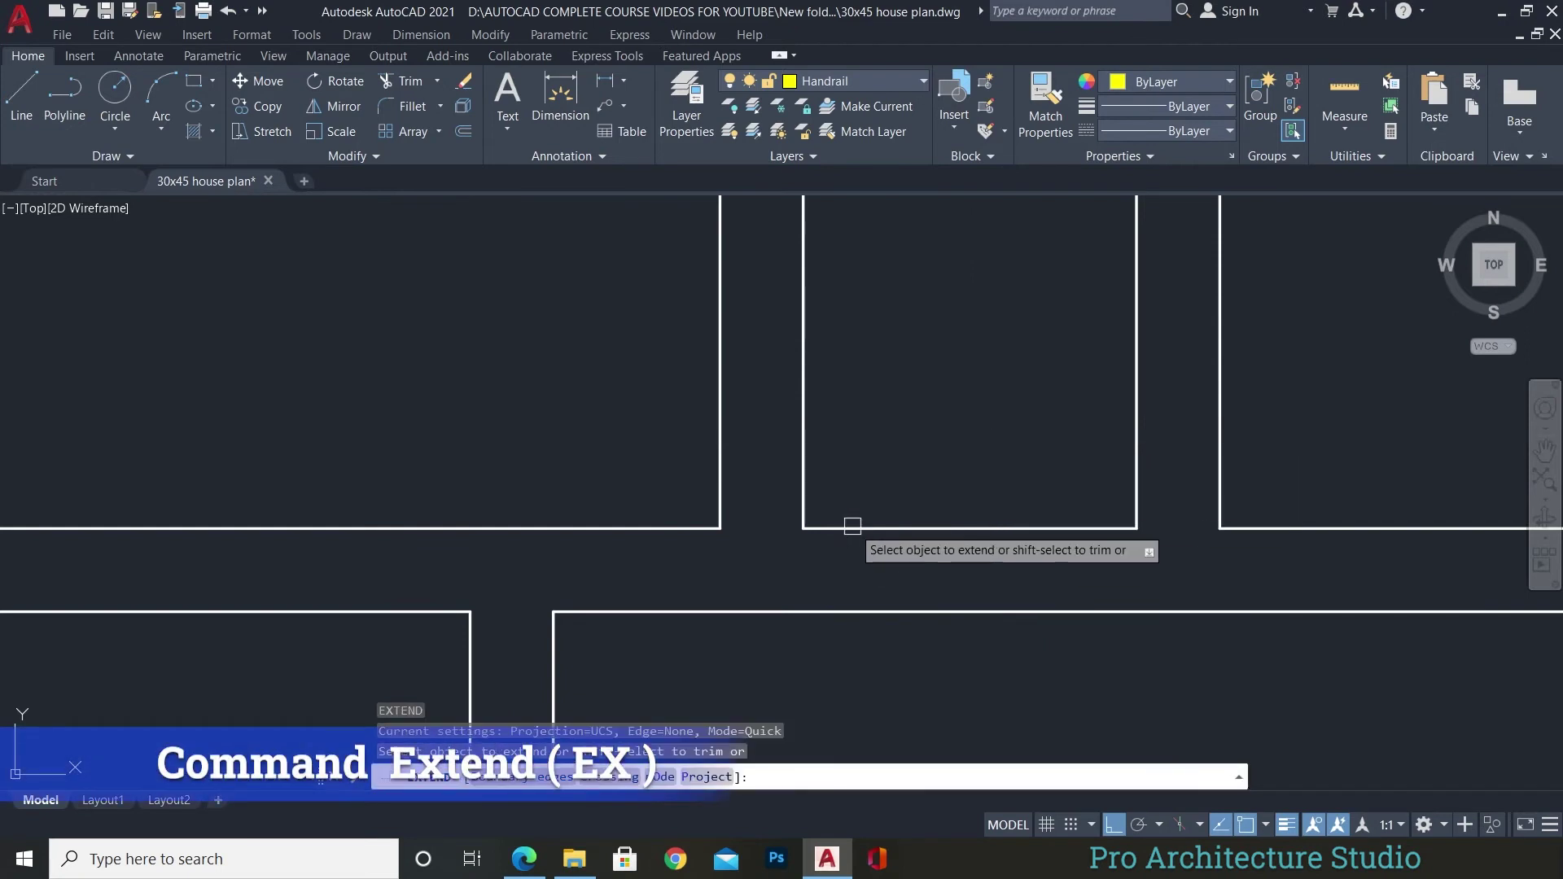
pyautogui.click(804, 446)
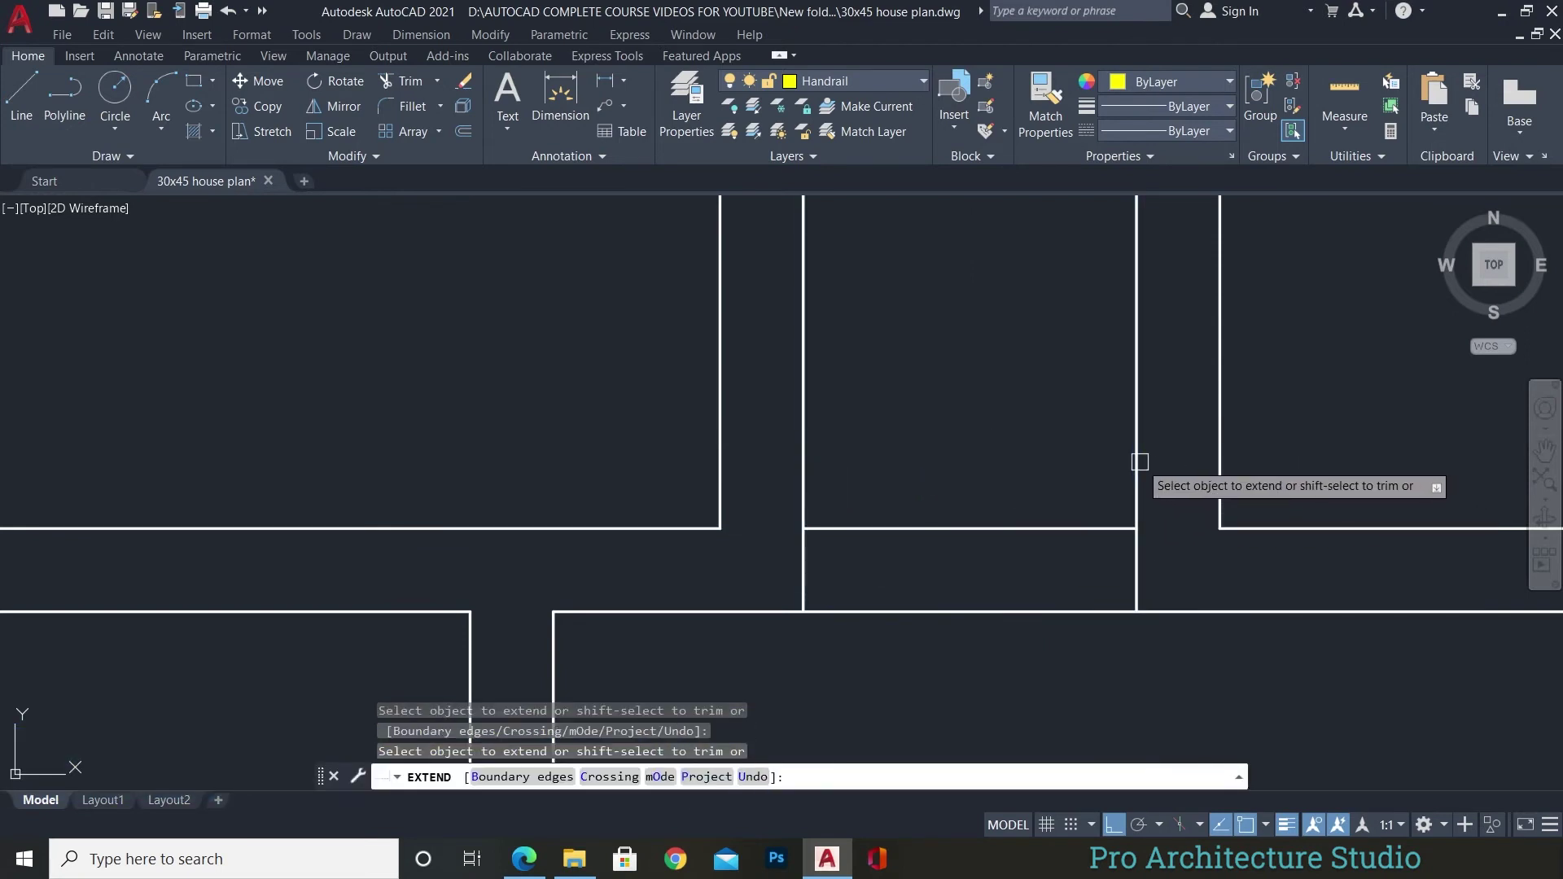
pyautogui.press('Return')
# Trim the wall segment across the passage and erase the leftover wall line.
pyautogui.moveTo(983, 497); pyautogui.dragTo(866, 414, button='middle')
pyautogui.write('TR')
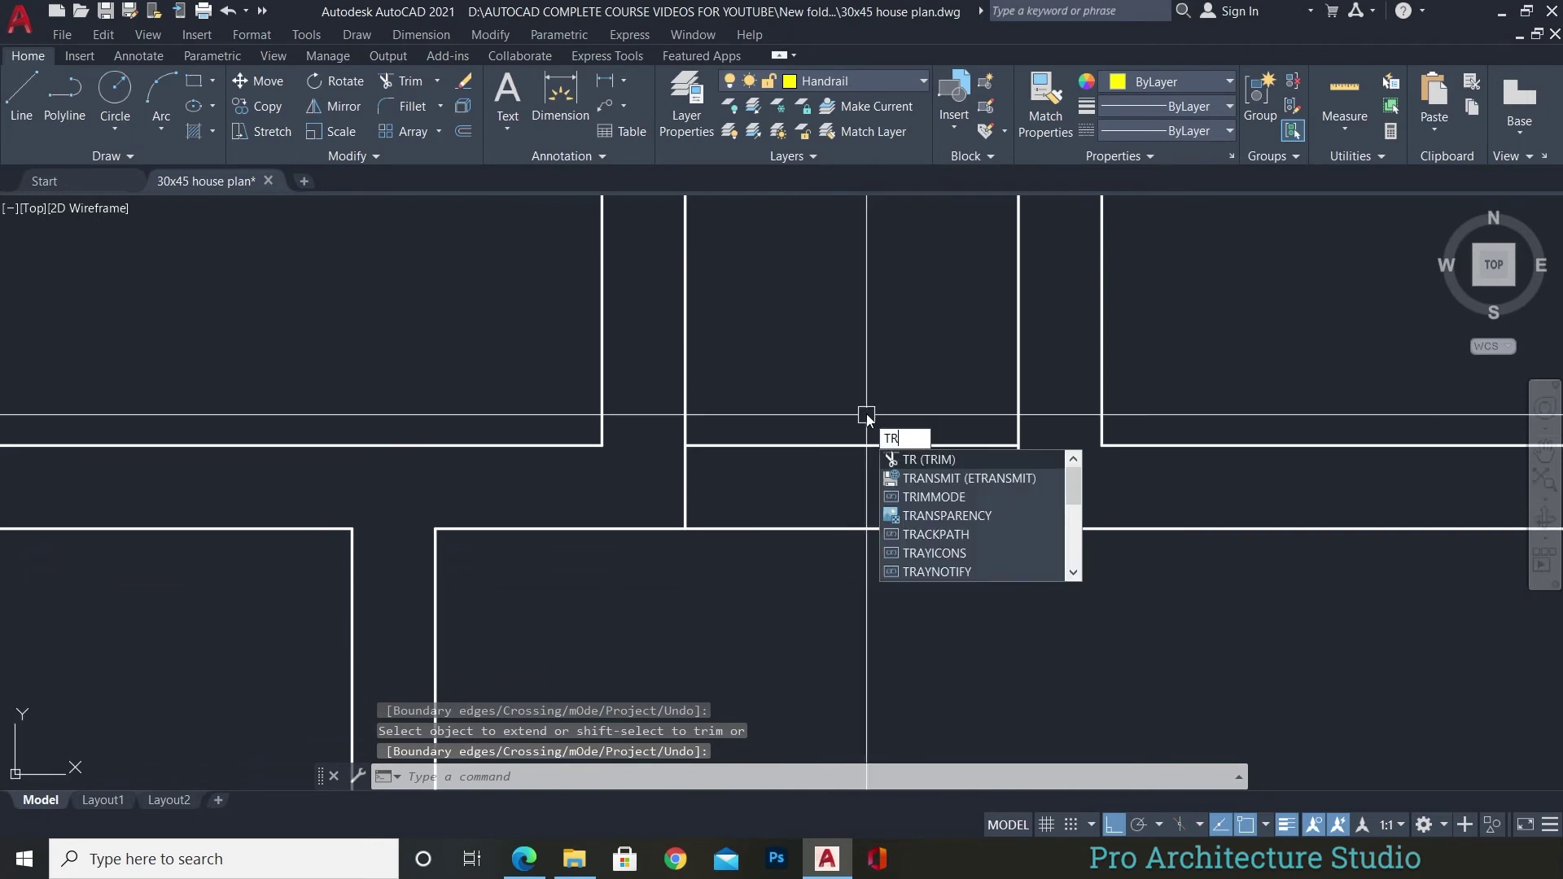
pyautogui.press('Return')
pyautogui.click(851, 530)
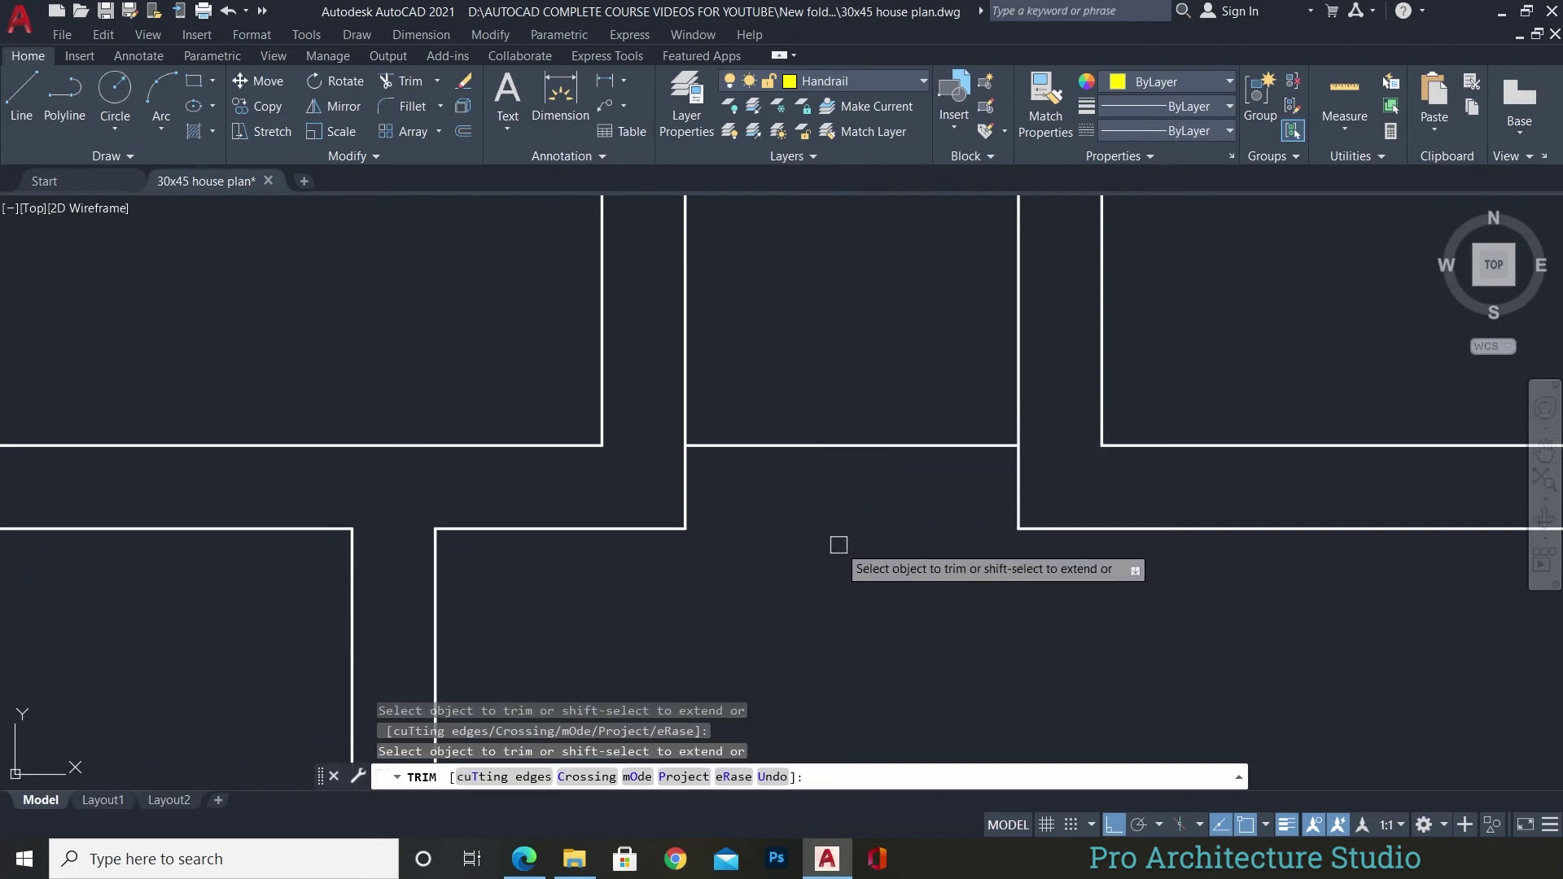
pyautogui.press('Return')
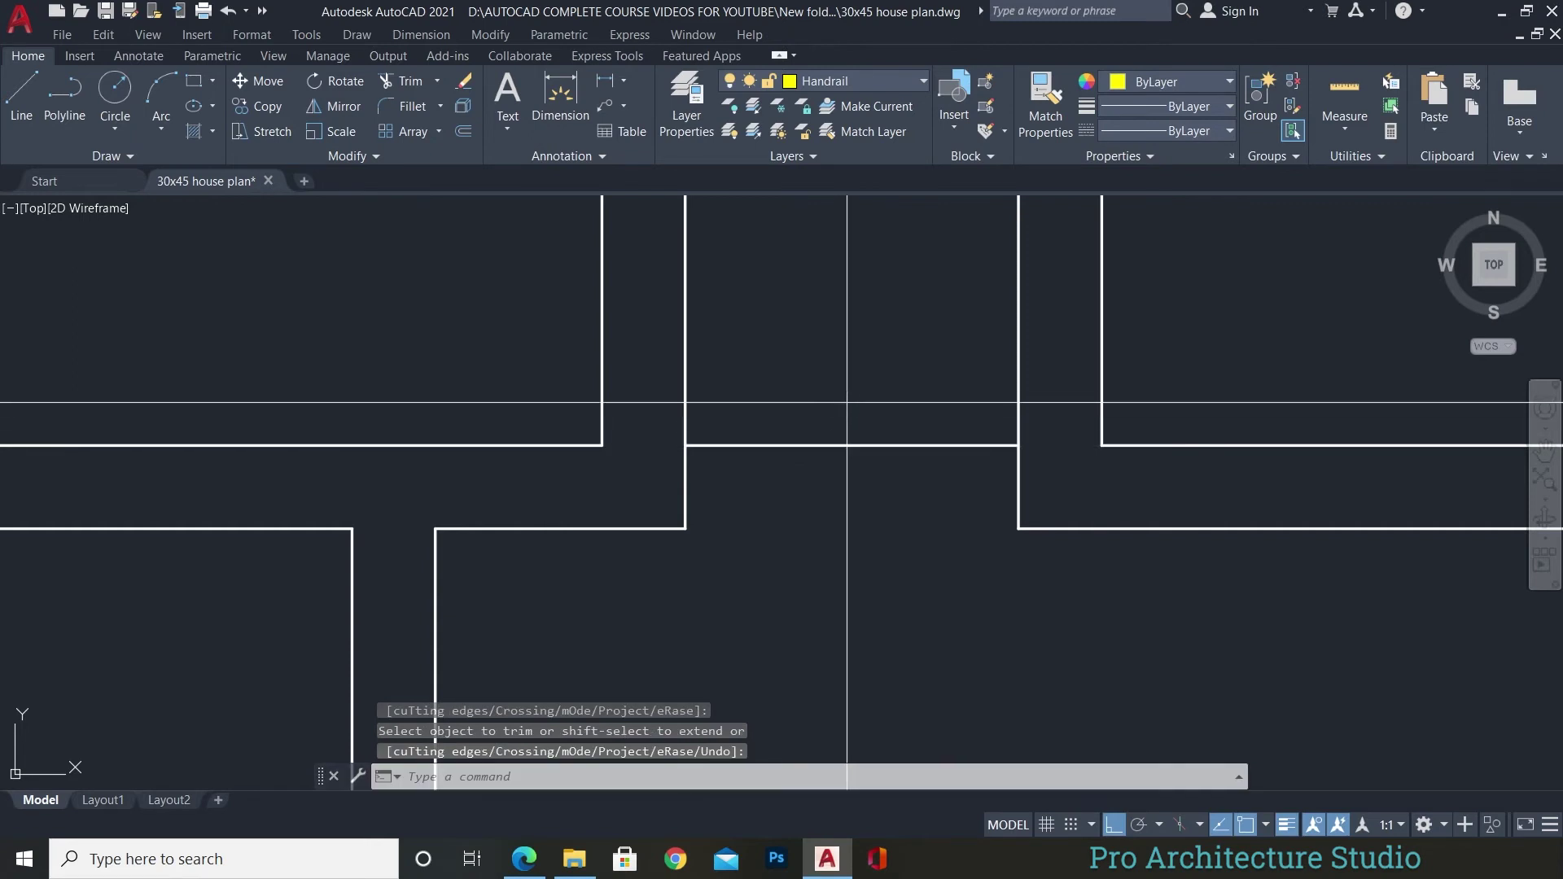
pyautogui.click(844, 402)
pyautogui.click(802, 509)
pyautogui.write('e')
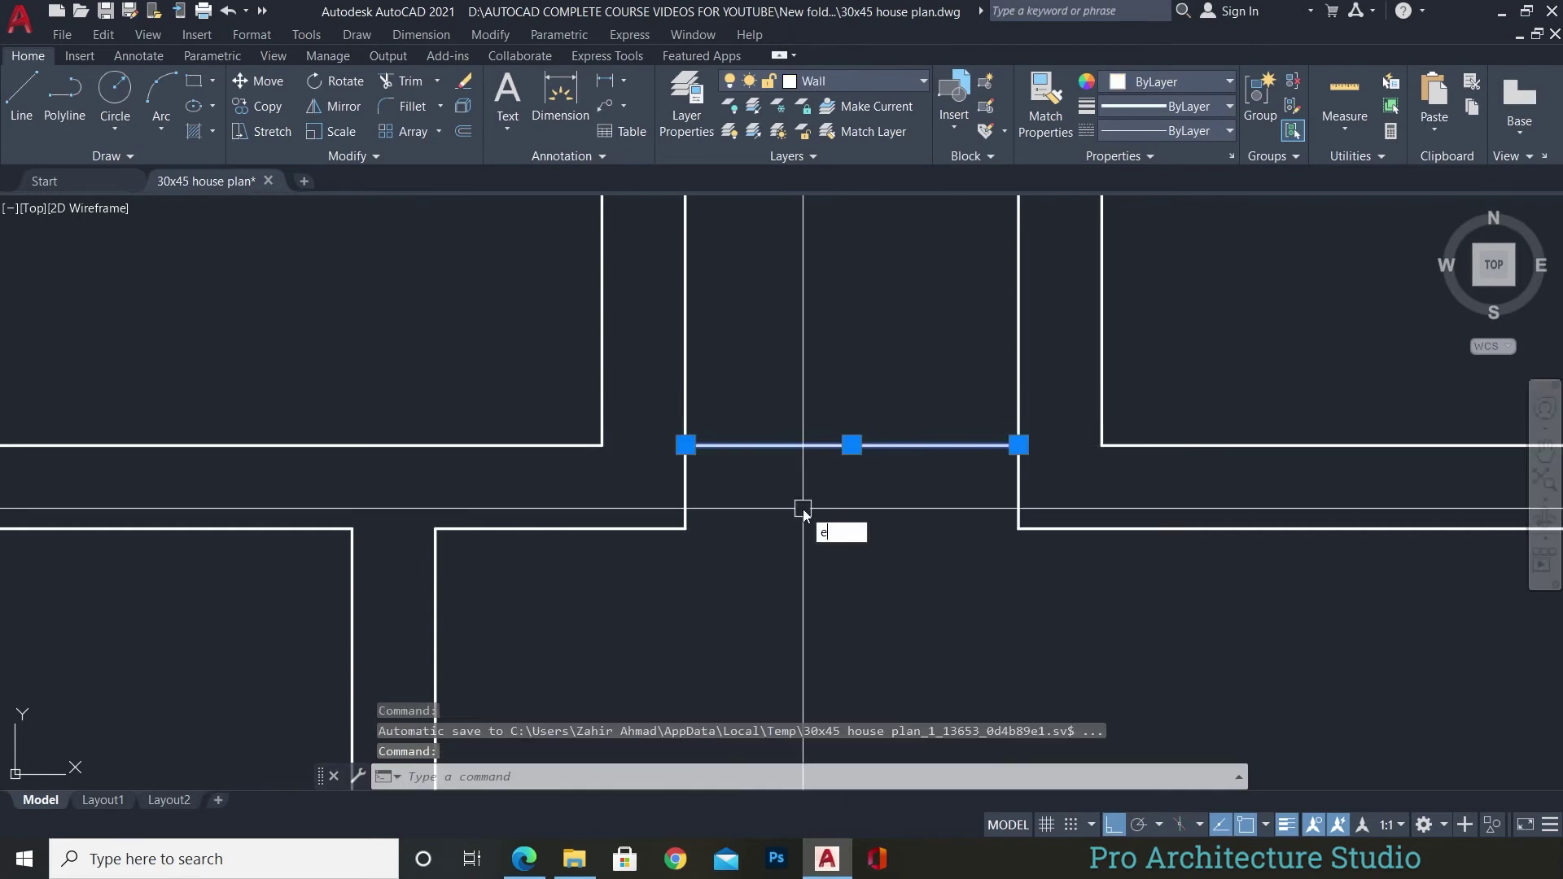
pyautogui.press('Return')
# Zoom back over the plan and begin a 4.5 offset of the wall lines.
pyautogui.scroll(-1, 867, 498)
pyautogui.scroll(-3, 868, 497)
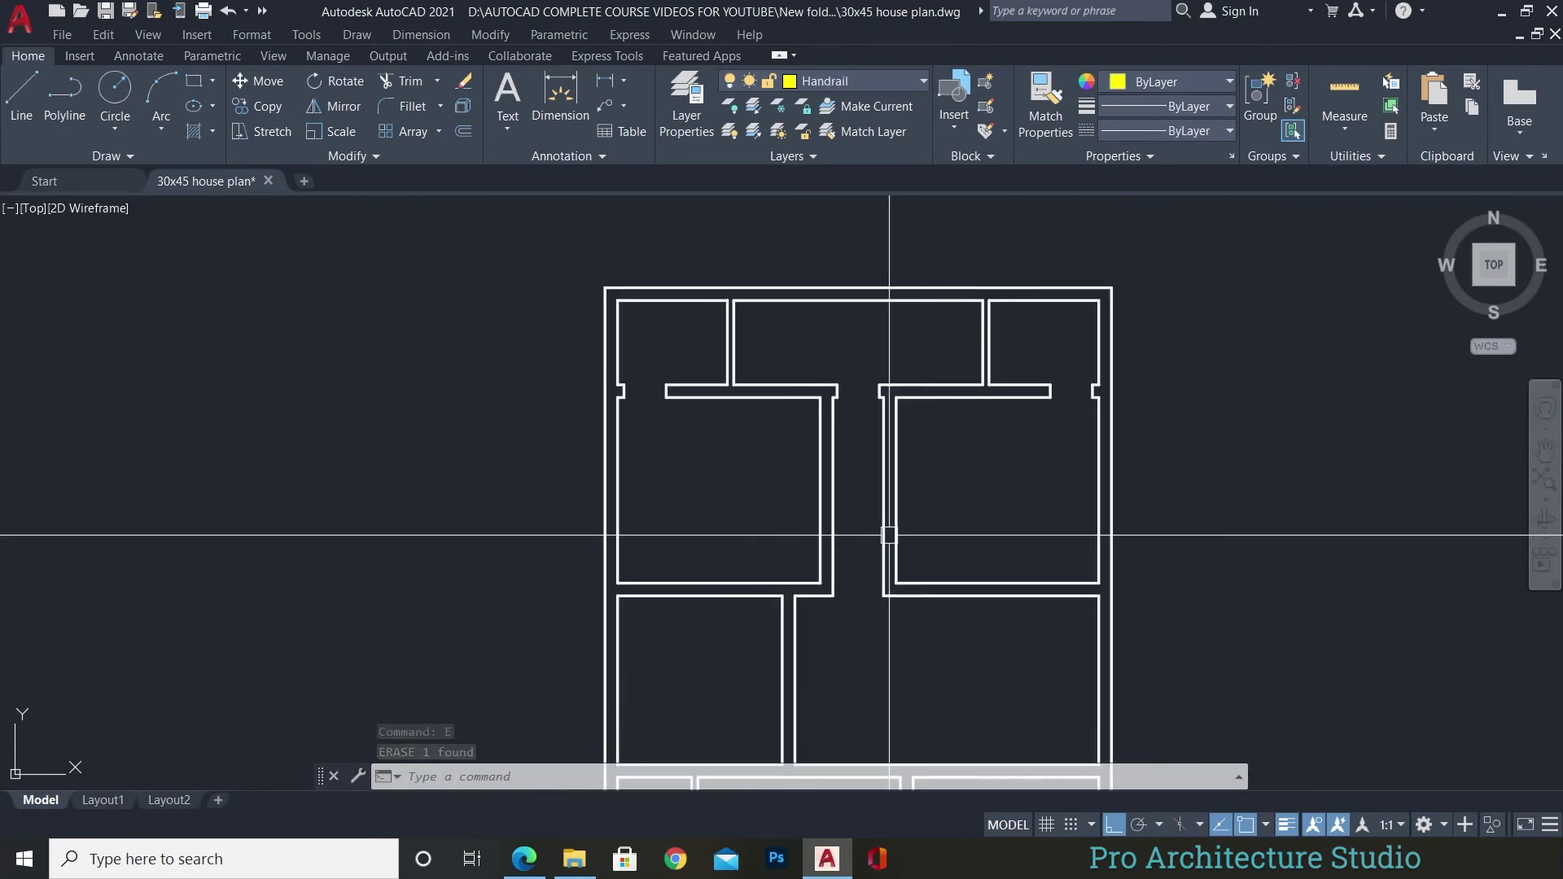
pyautogui.scroll(3, 866, 558)
pyautogui.scroll(2, 910, 576)
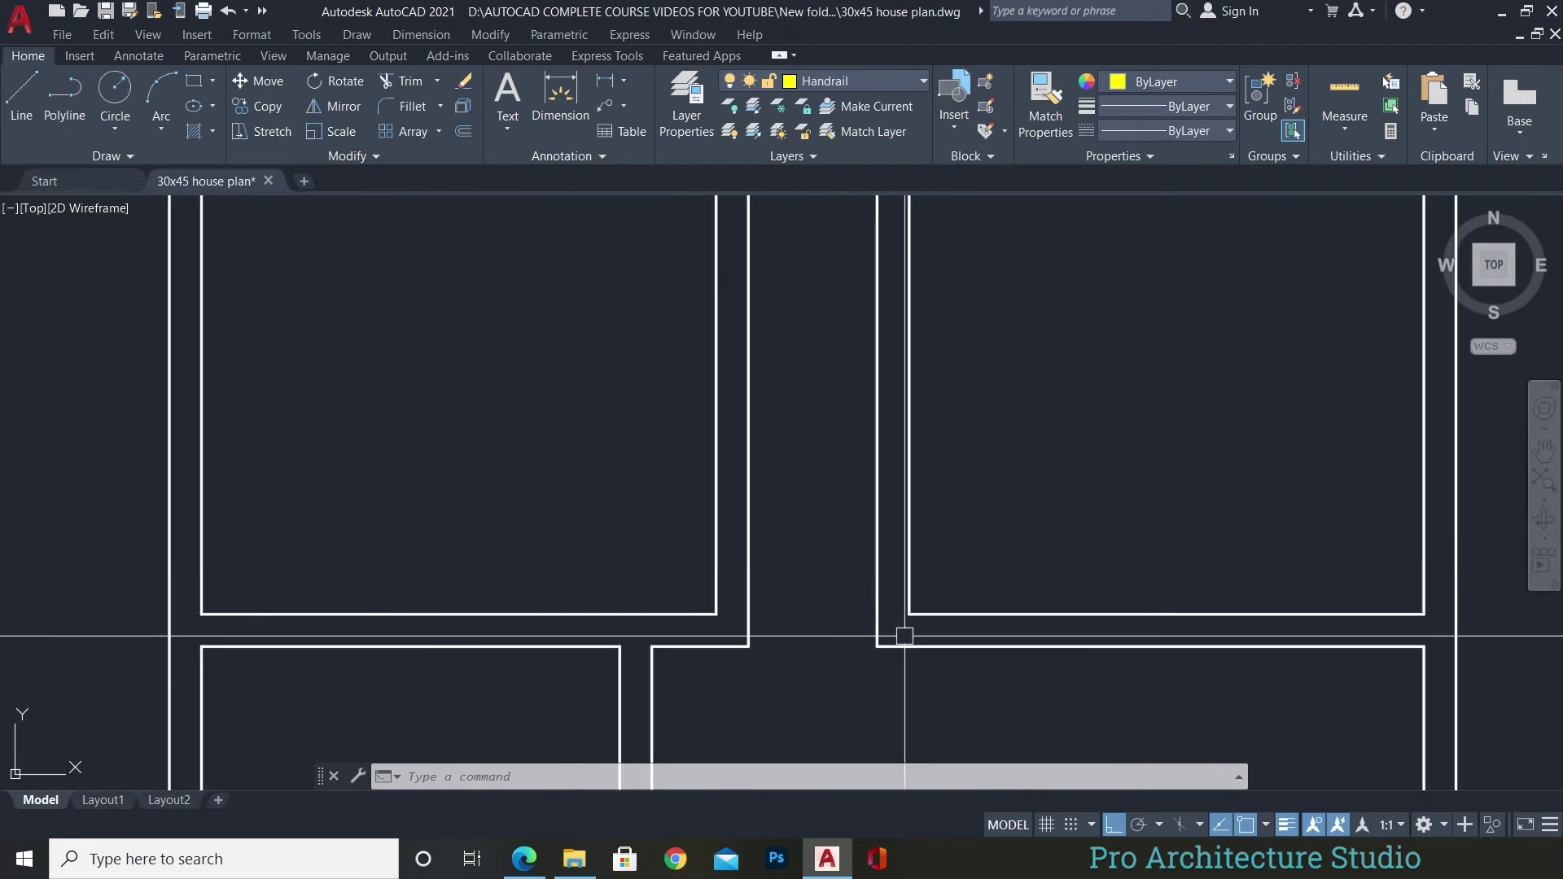
pyautogui.scroll(2, 905, 603)
pyautogui.scroll(2, 916, 618)
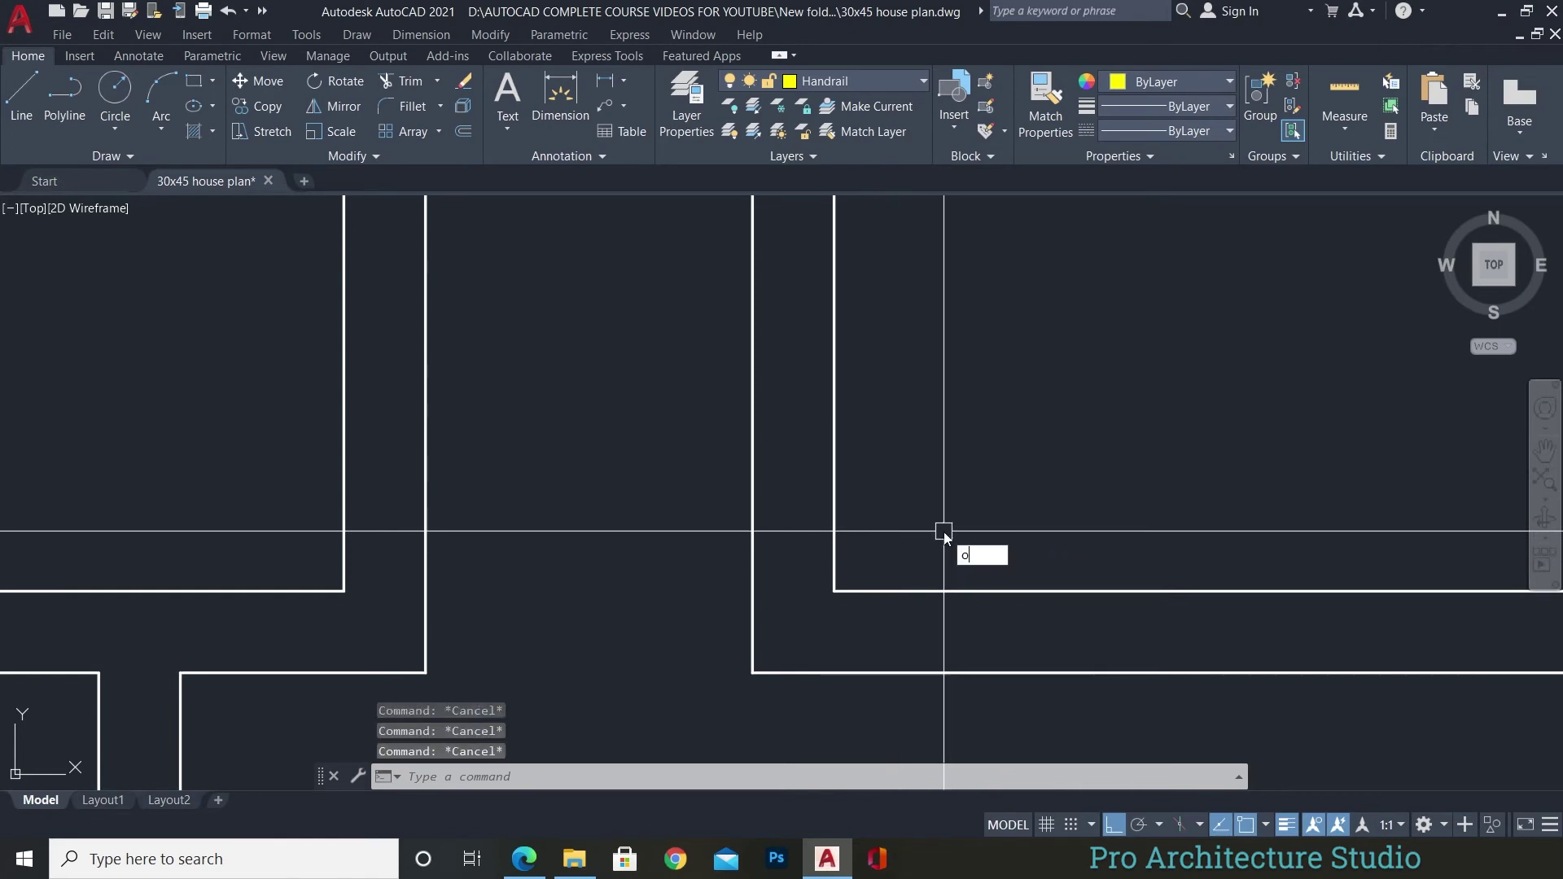
pyautogui.write('o')
pyautogui.press('Return')
pyautogui.write('4.5')
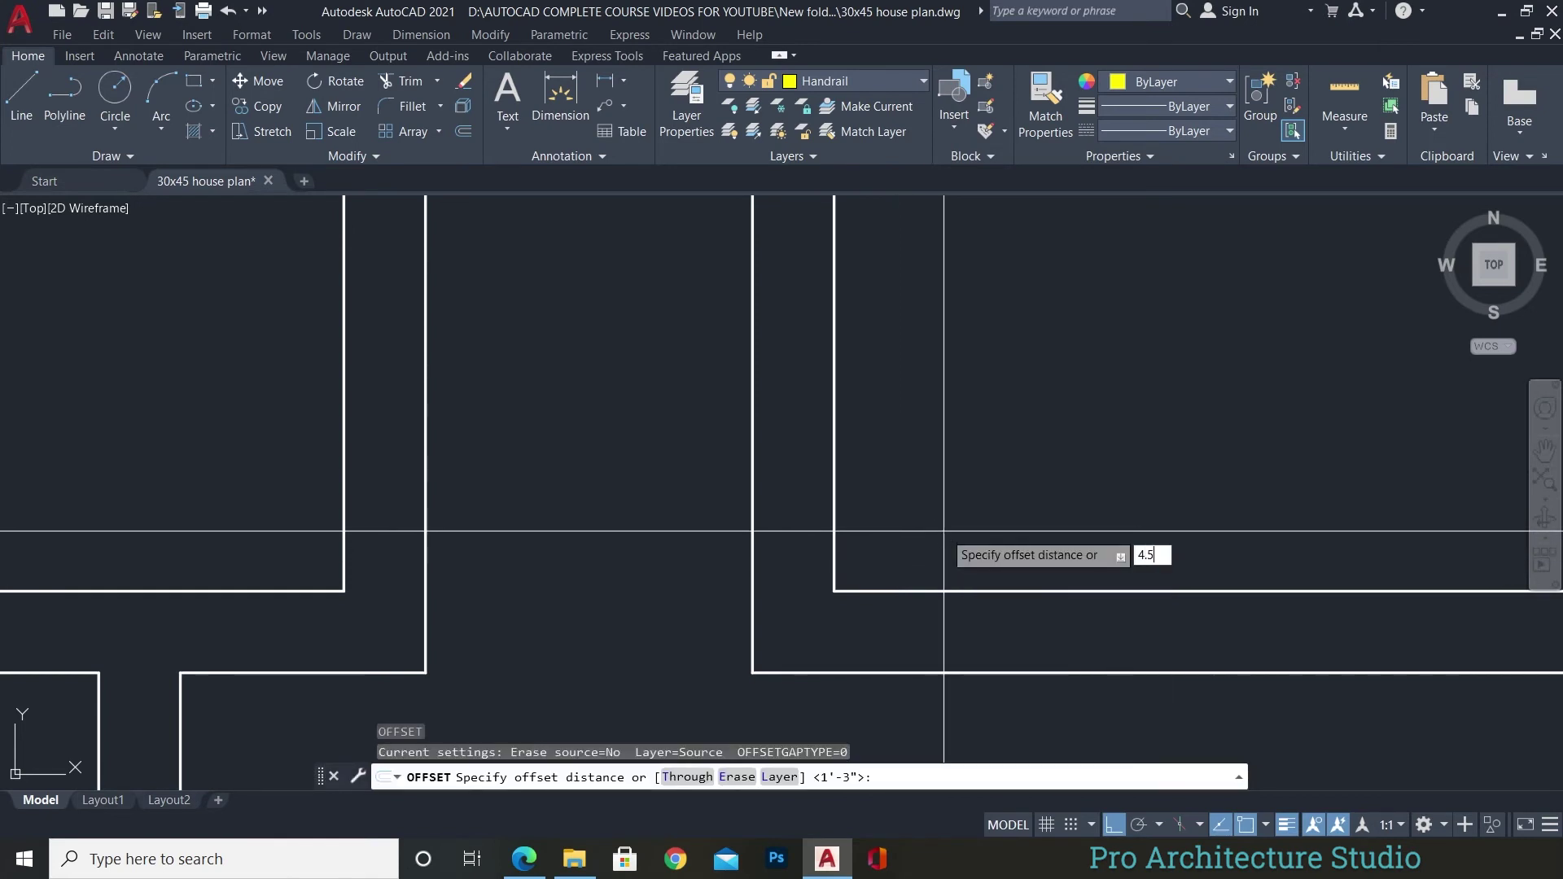
# Offset both bedroom wall lines 4.5 upward to mark the opening edges.
pyautogui.press('Return')
pyautogui.click(945, 589)
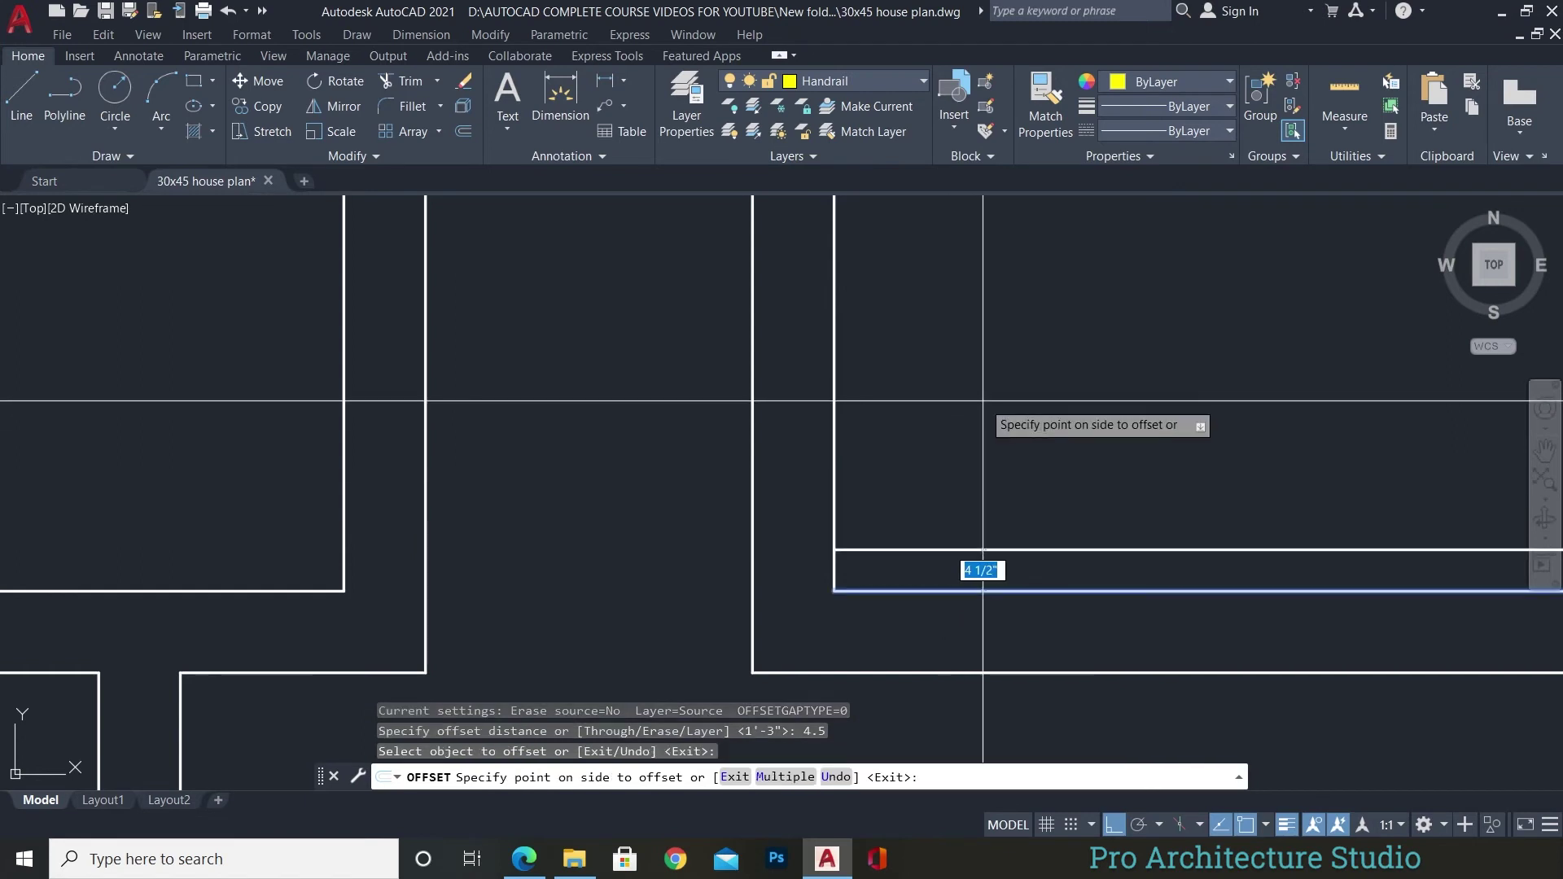
pyautogui.click(983, 400)
pyautogui.moveTo(328, 543); pyautogui.dragTo(542, 544, button='middle')
pyautogui.click(482, 589)
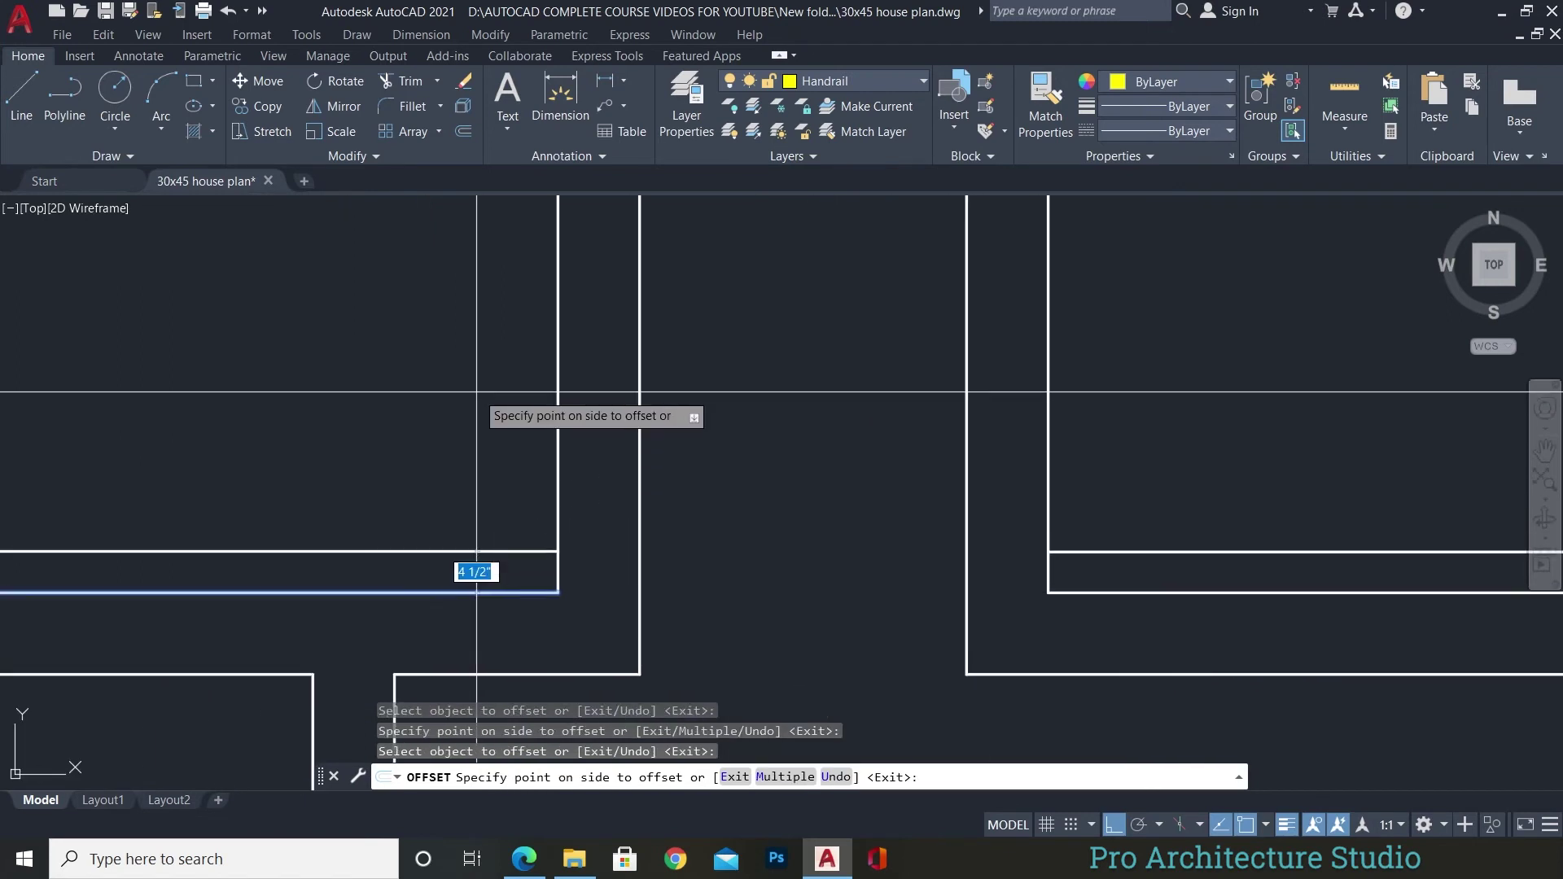
pyautogui.click(554, 496)
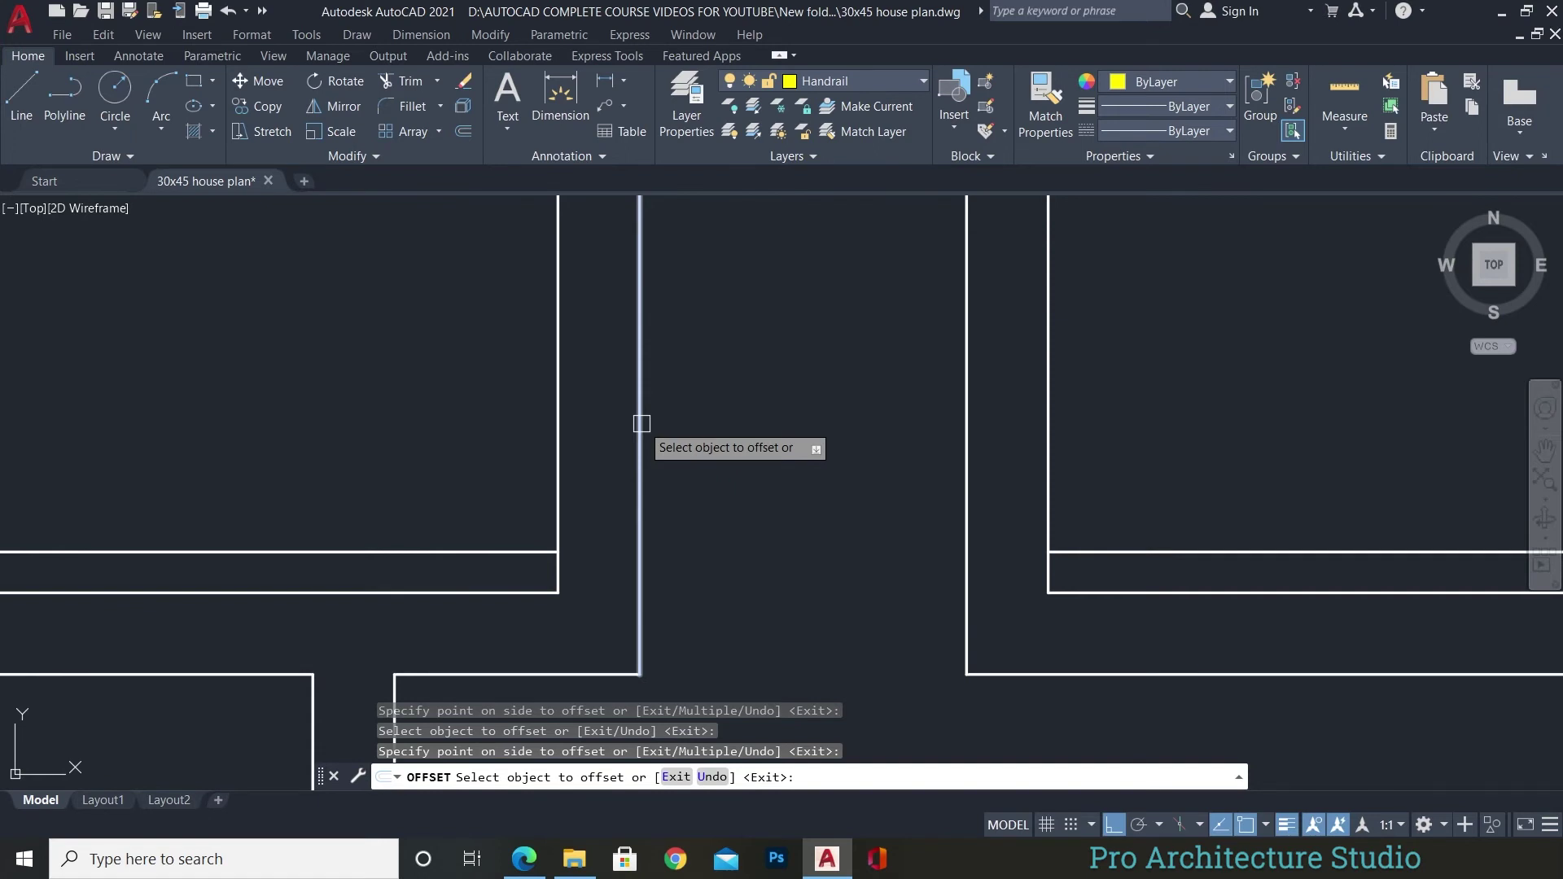
pyautogui.moveTo(720, 412); pyautogui.dragTo(616, 447, button='middle')
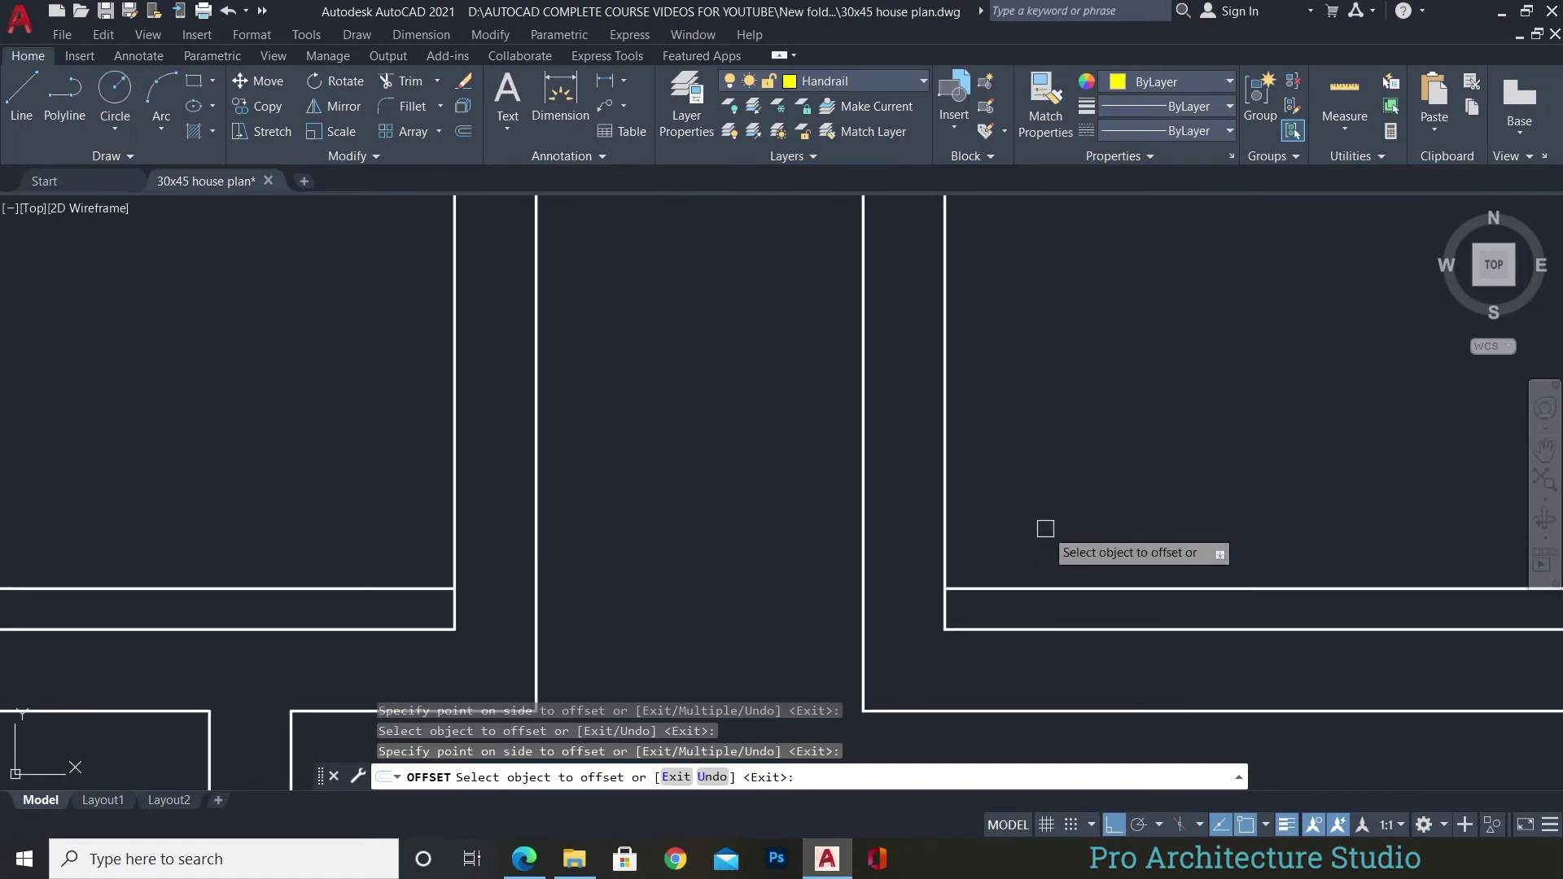
# Offset two wall lines upward by the 3'6" door width.
pyautogui.press('Return')
pyautogui.press('Return')
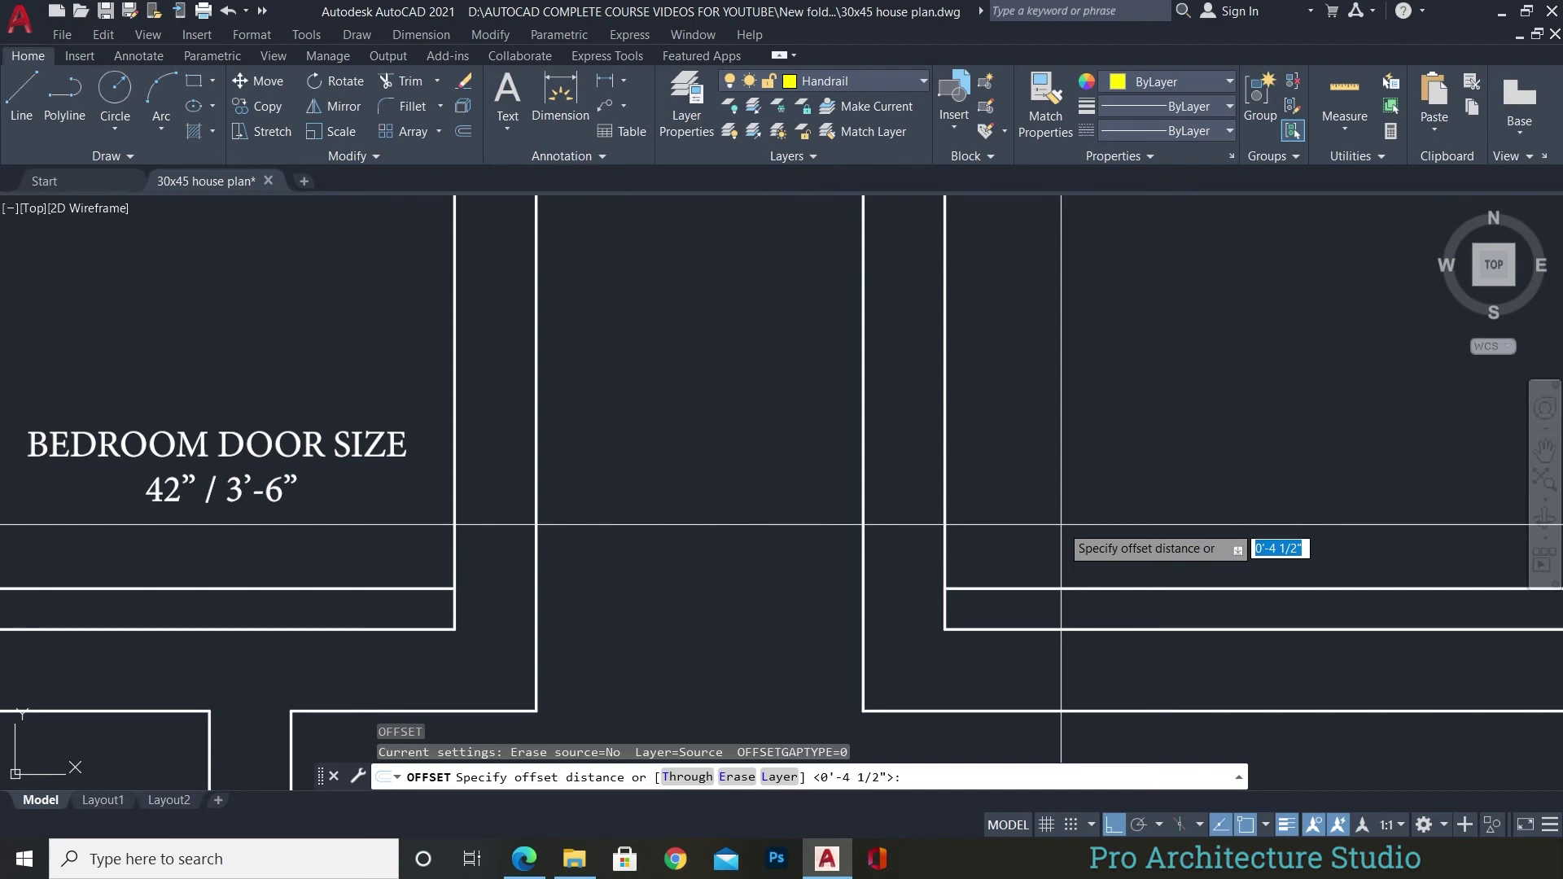
pyautogui.write("3'6")
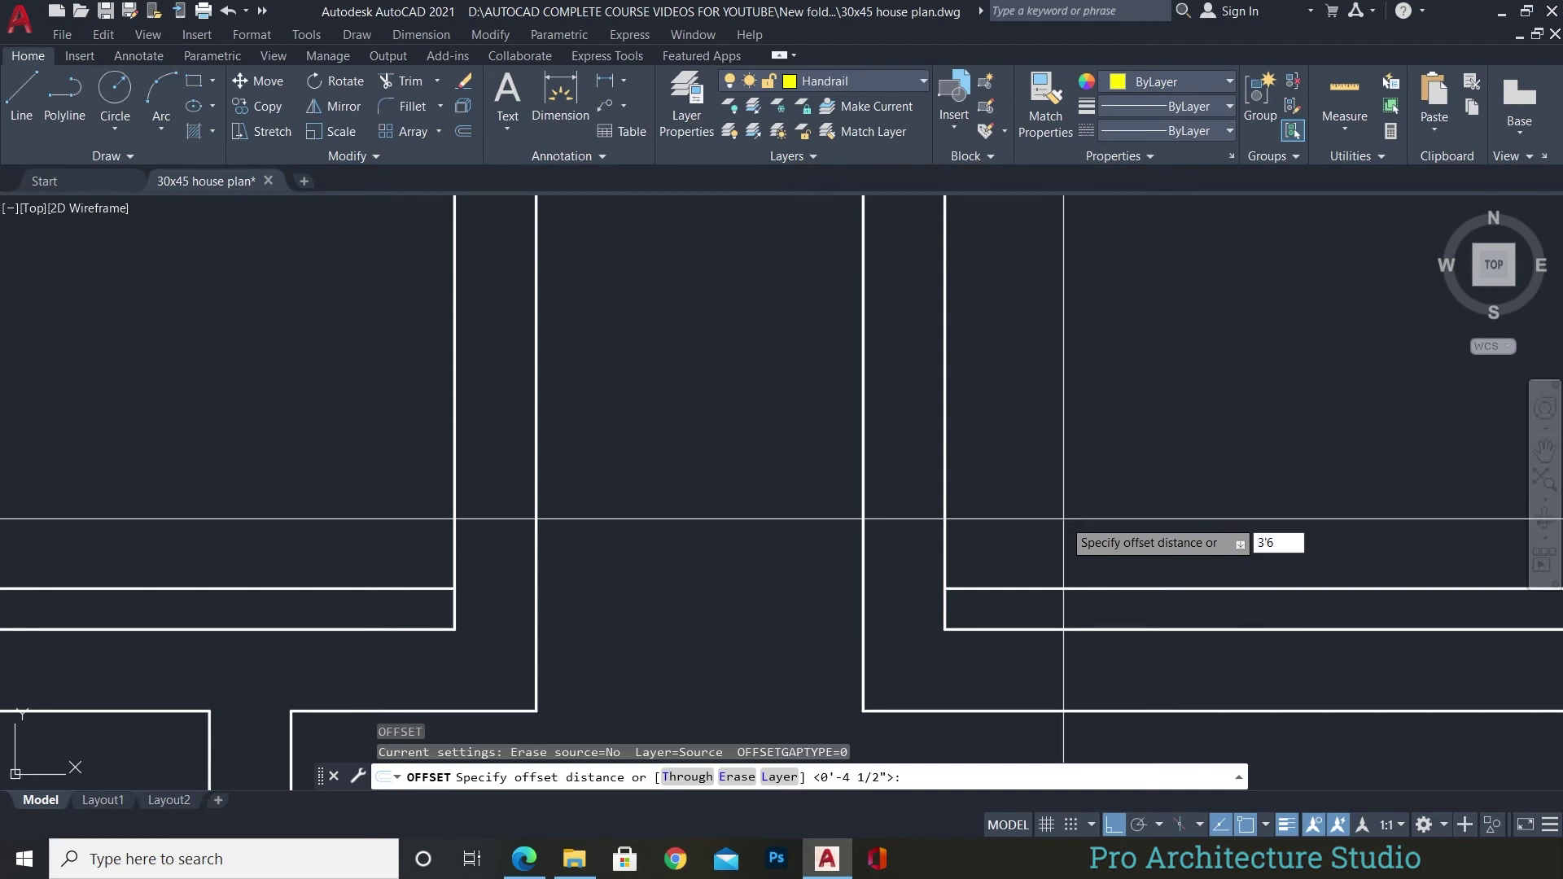
pyautogui.press('Return')
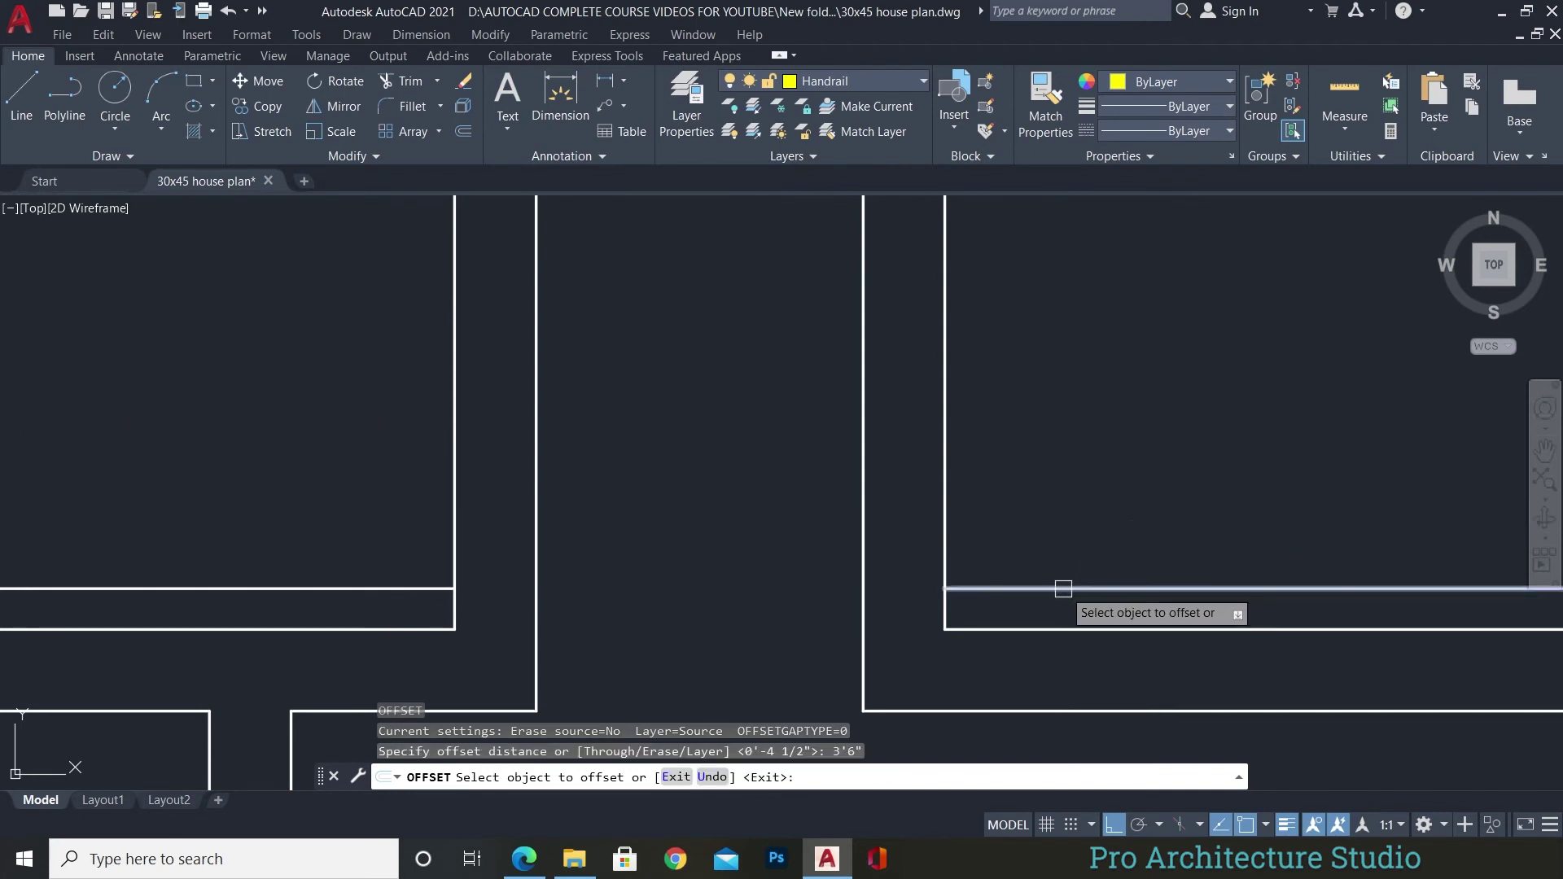
pyautogui.click(1065, 588)
pyautogui.click(1094, 360)
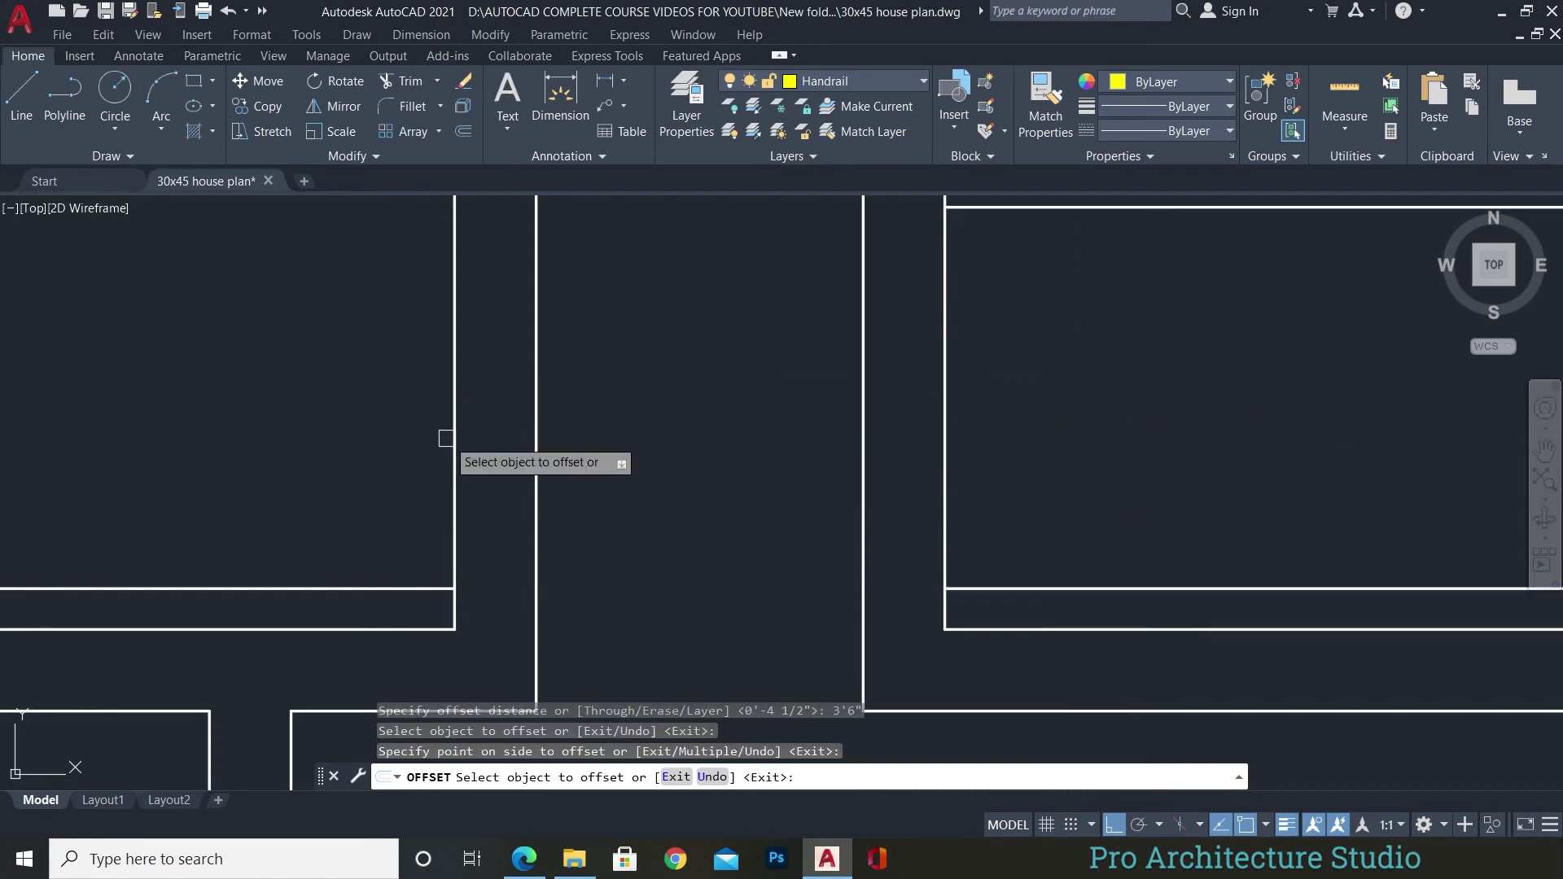
pyautogui.click(359, 589)
pyautogui.click(488, 391)
pyautogui.scroll(-2, 500, 397)
pyautogui.moveTo(472, 386); pyautogui.dragTo(600, 454, button='middle')
pyautogui.press('Escape')
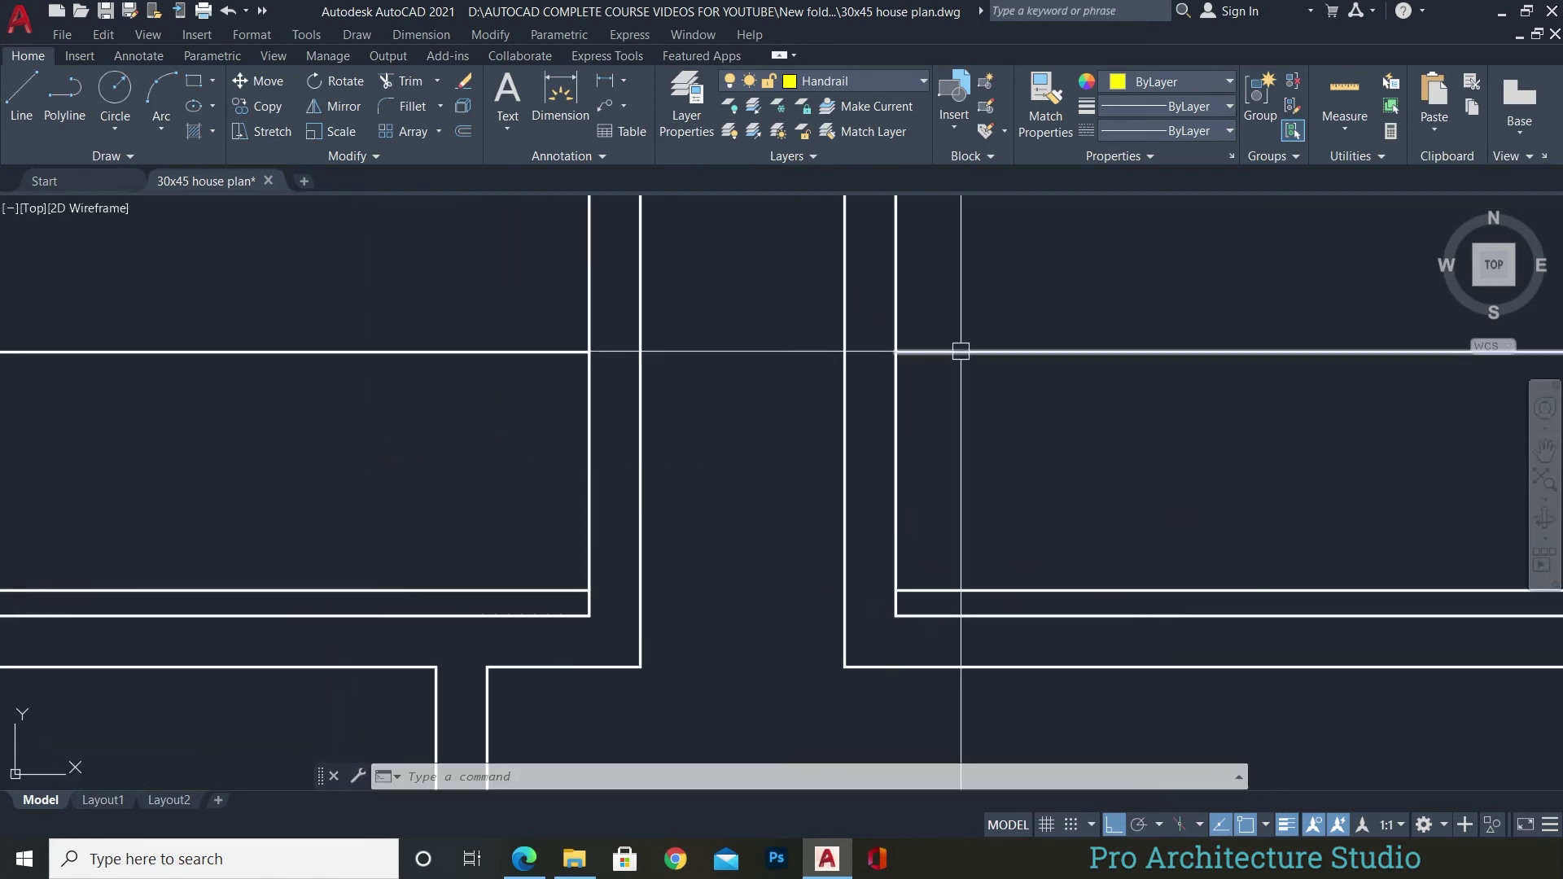
# Extend the right and both left marker lines across to the walls.
pyautogui.write('EX')
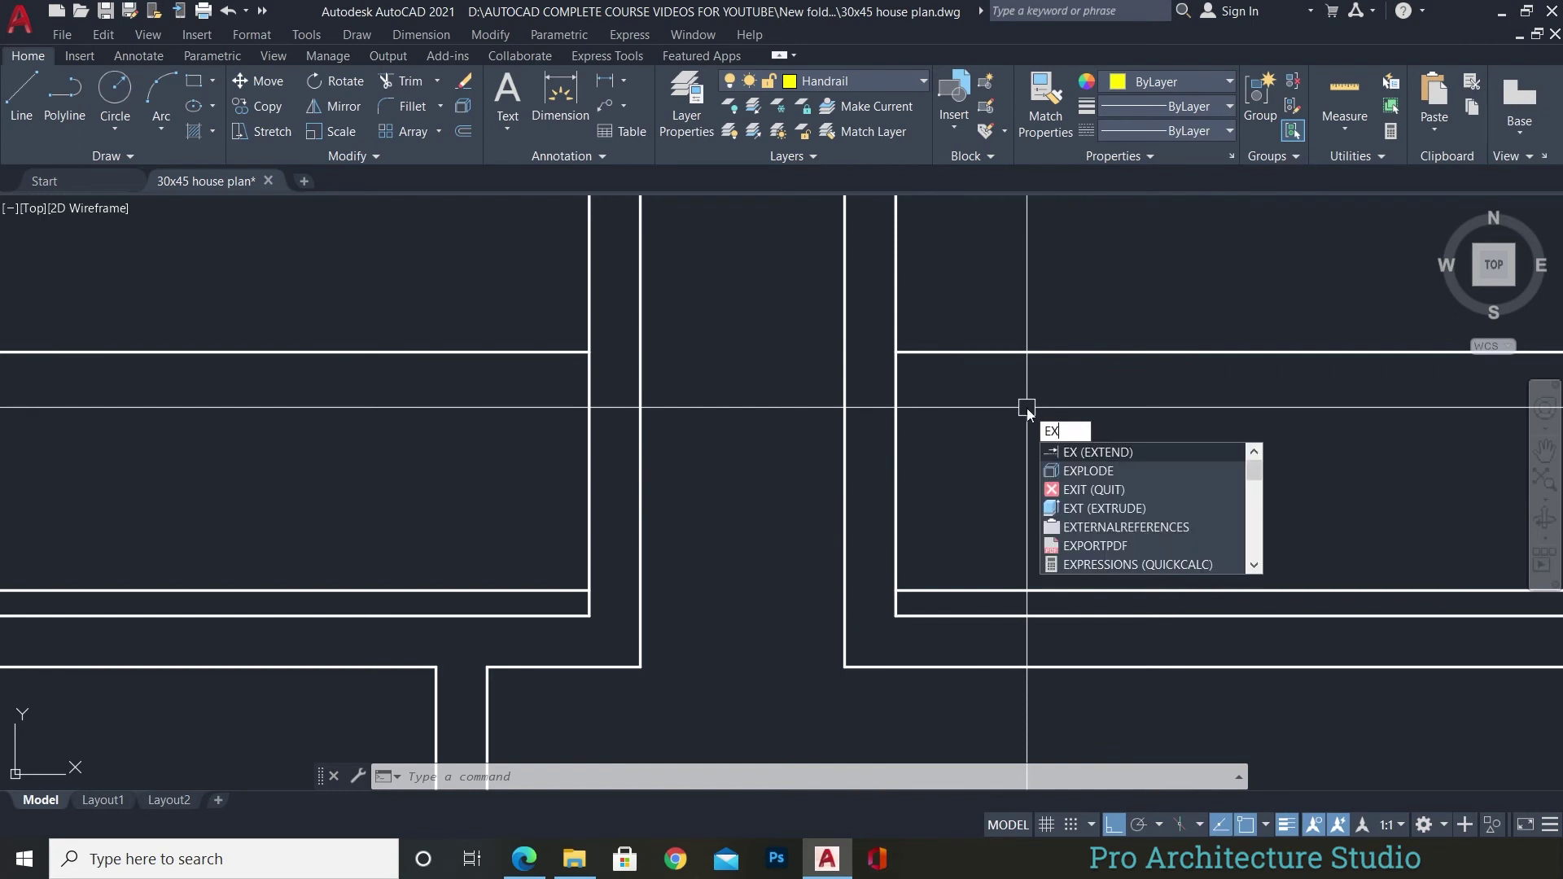
pyautogui.press('Return')
pyautogui.click(936, 352)
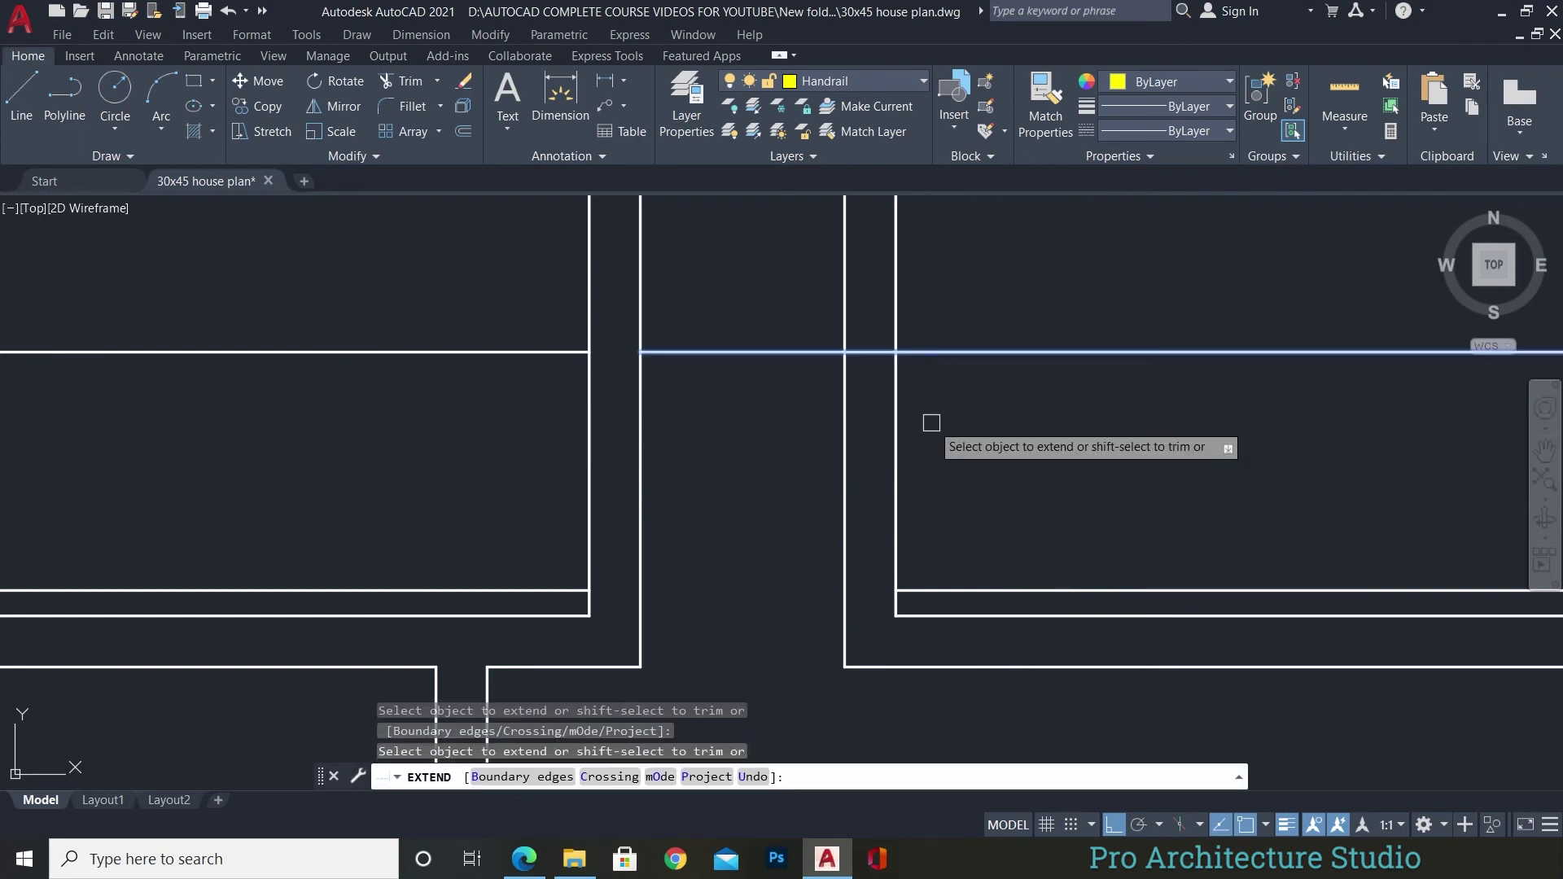
pyautogui.click(542, 353)
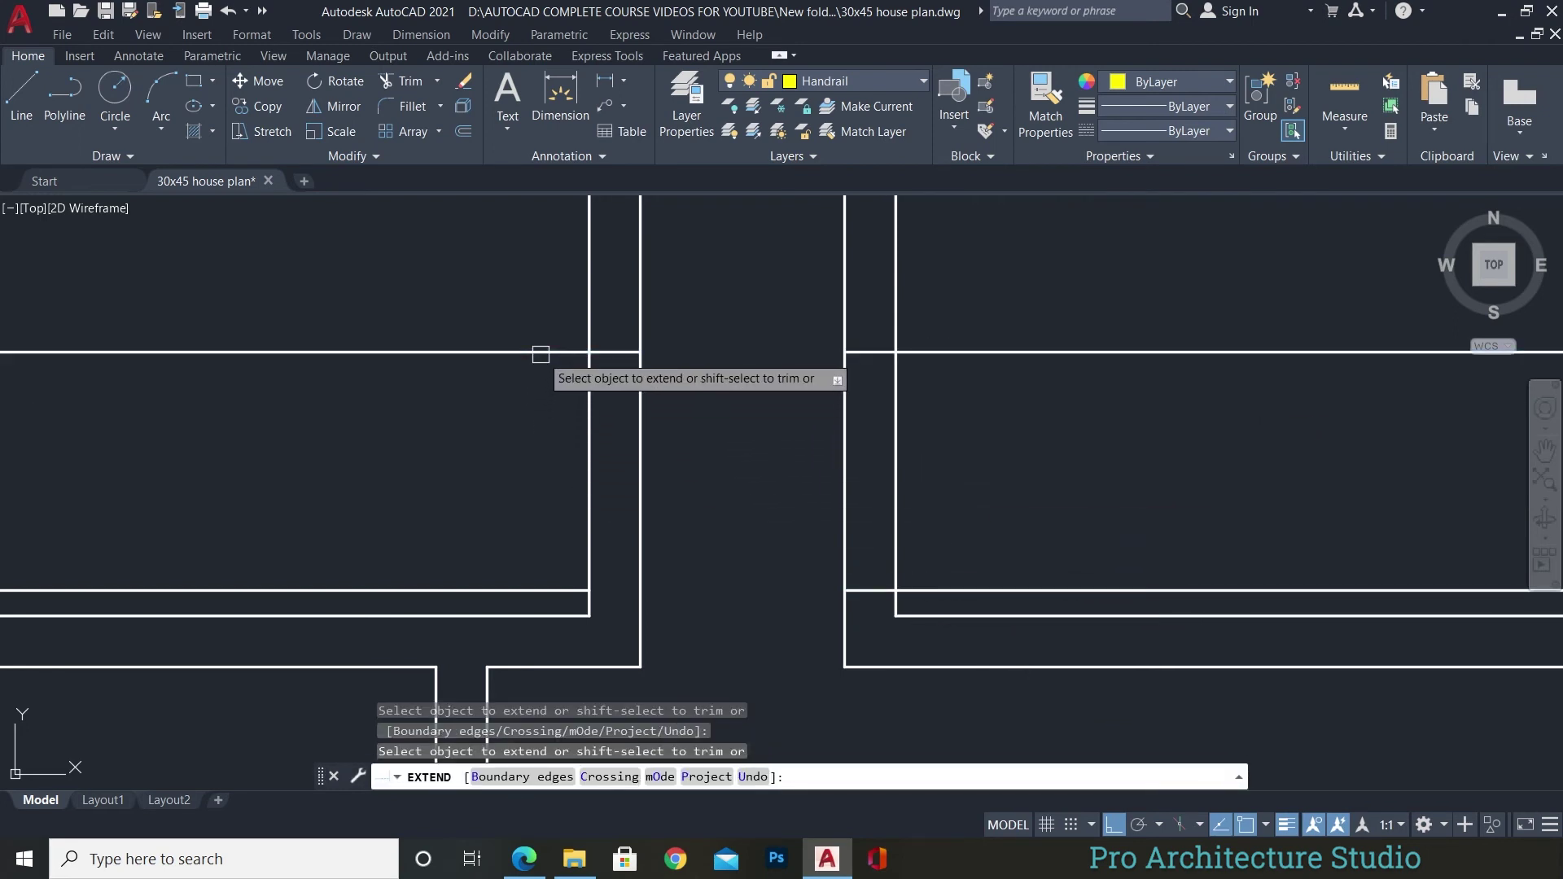
pyautogui.click(551, 589)
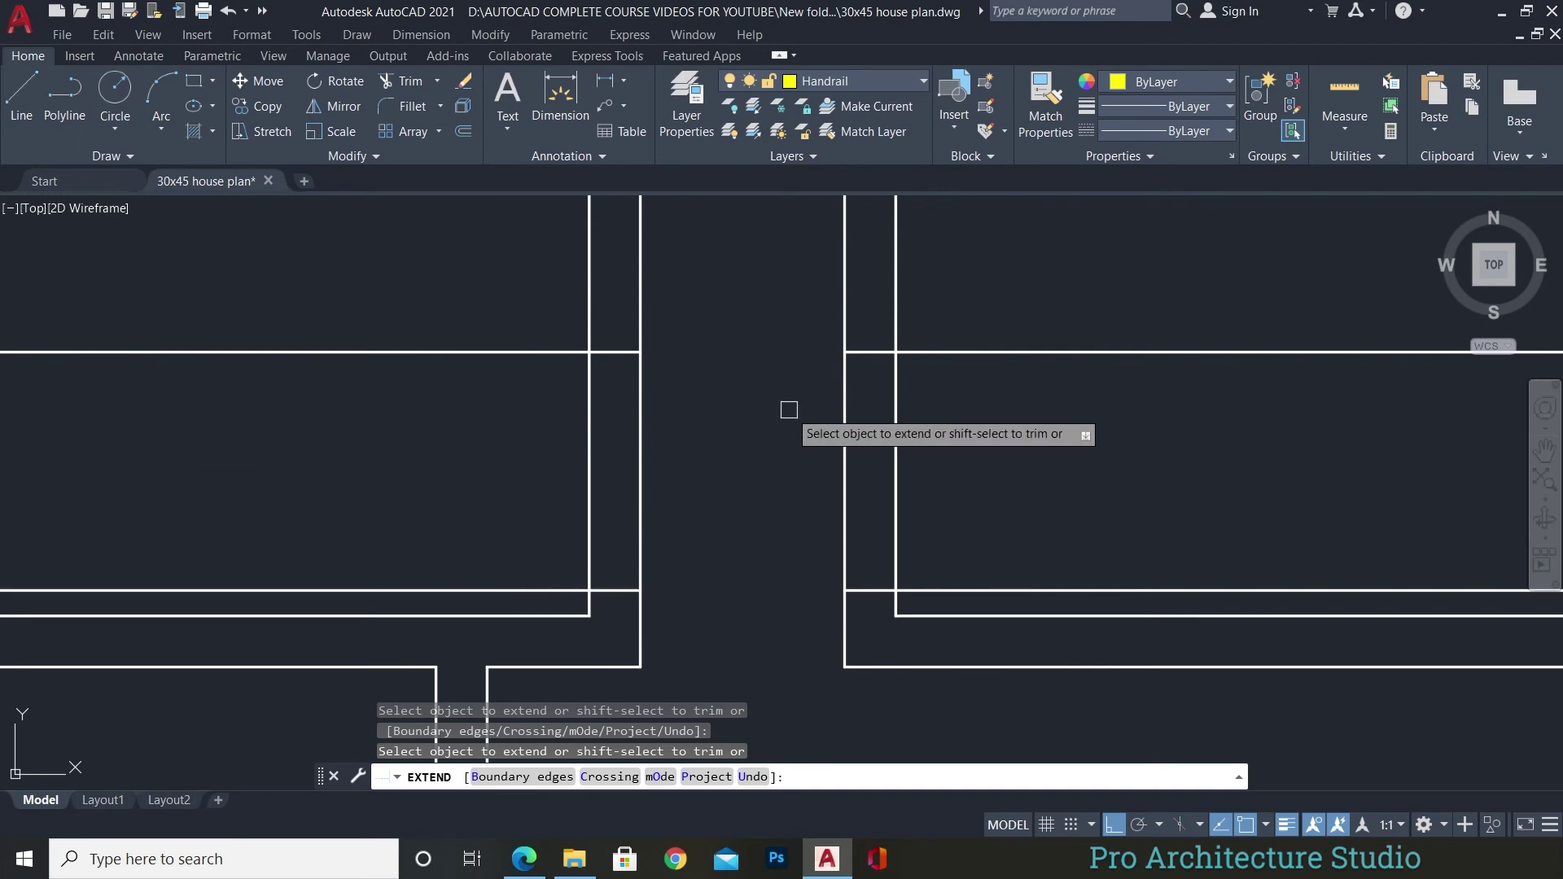
pyautogui.press('Return')
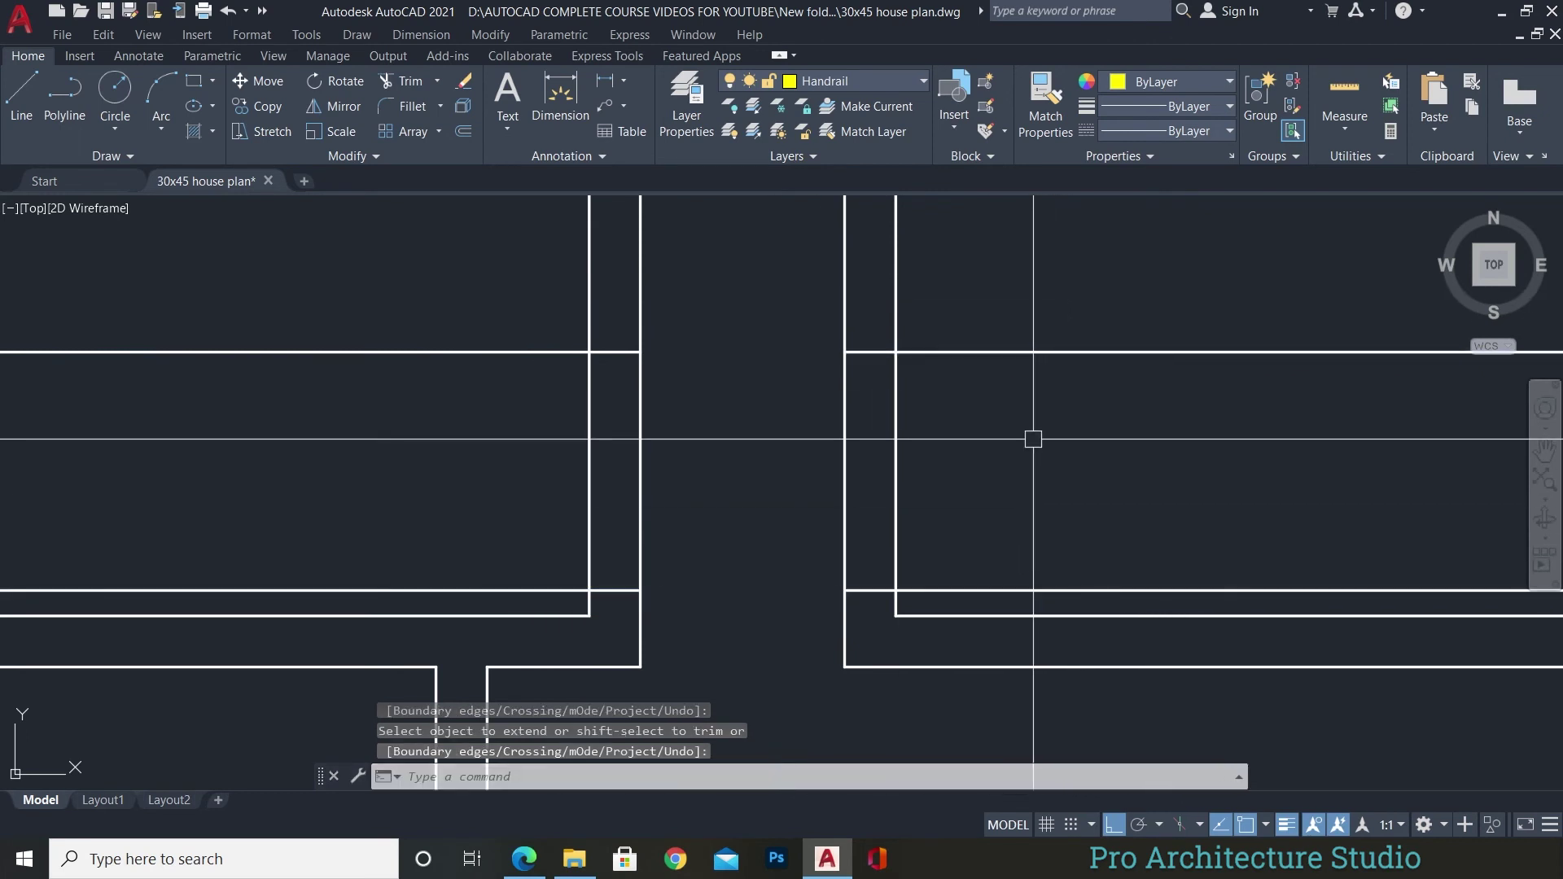
pyautogui.write('tr')
# Trim excess marker lines and fence-trim the wall segments inside both doorways.
pyautogui.press('Return')
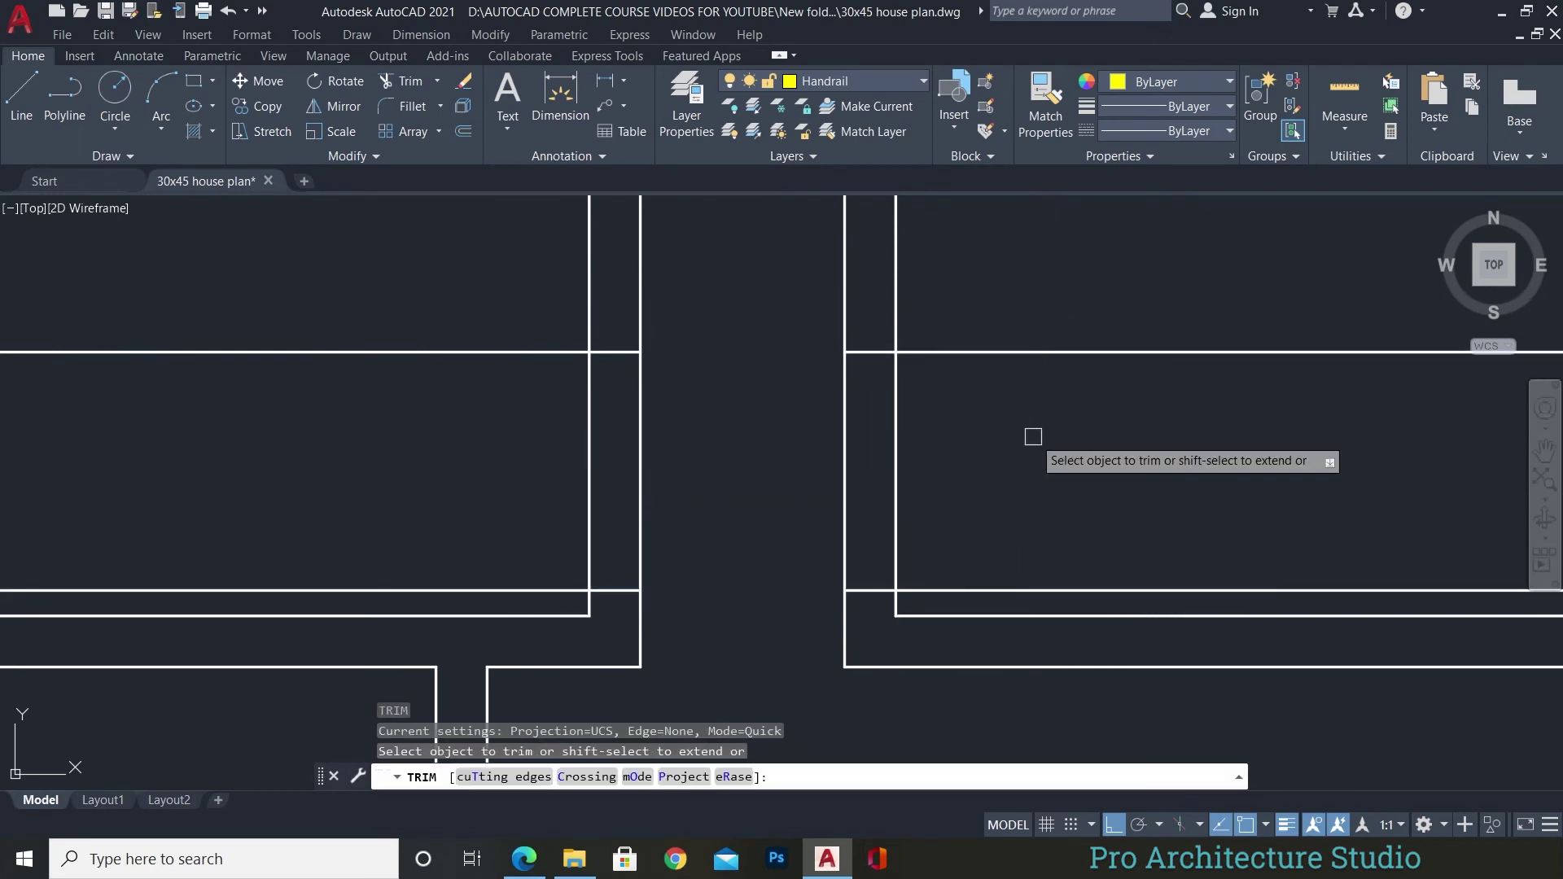
pyautogui.click(970, 354)
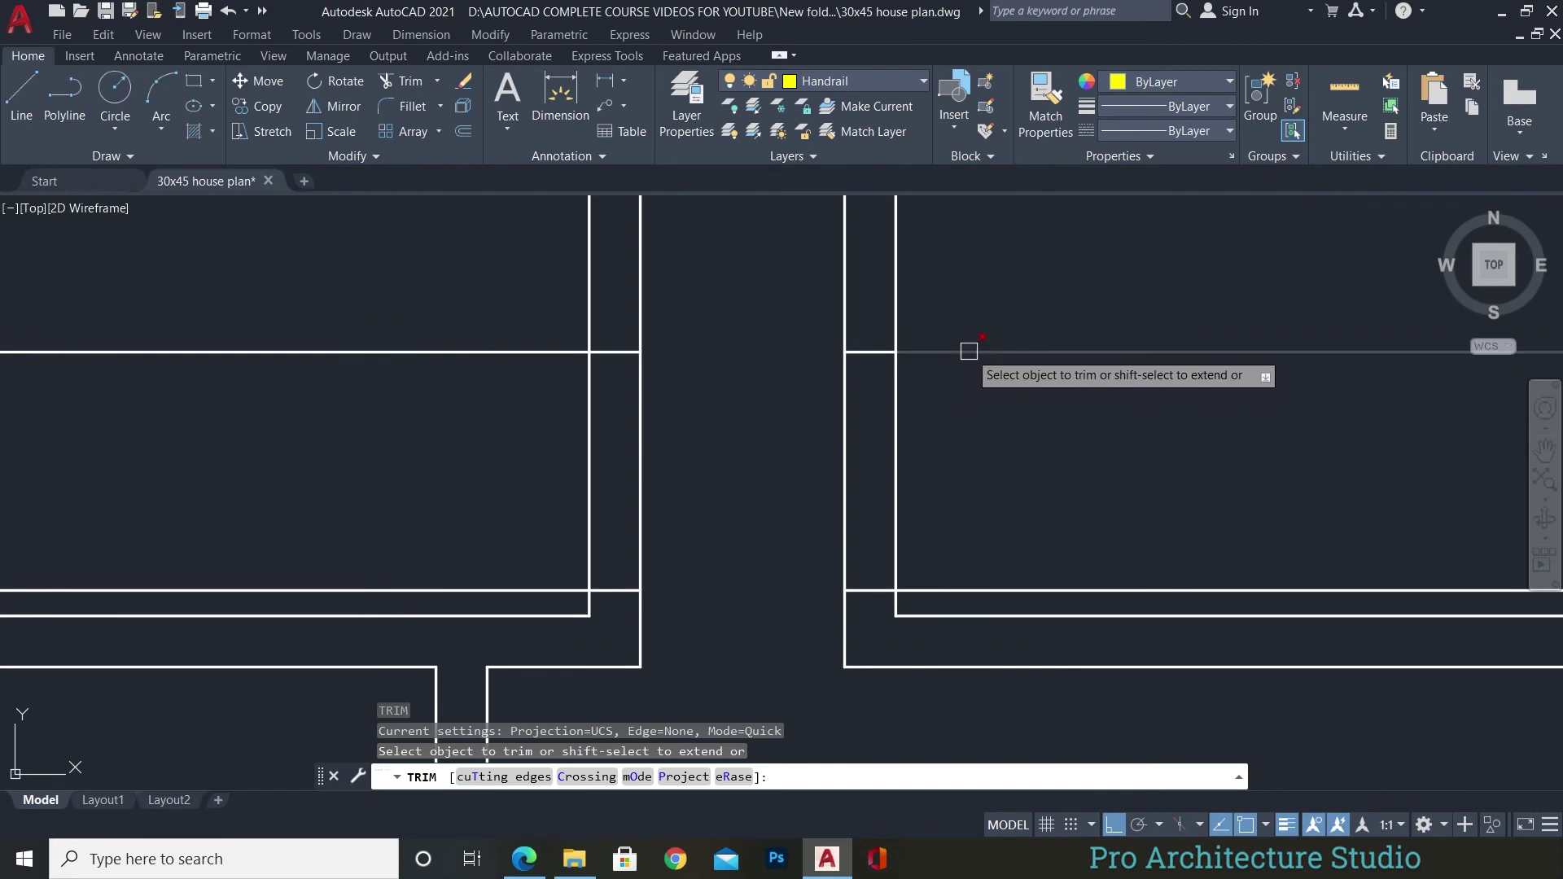
pyautogui.click(936, 590)
pyautogui.click(495, 353)
pyautogui.click(522, 590)
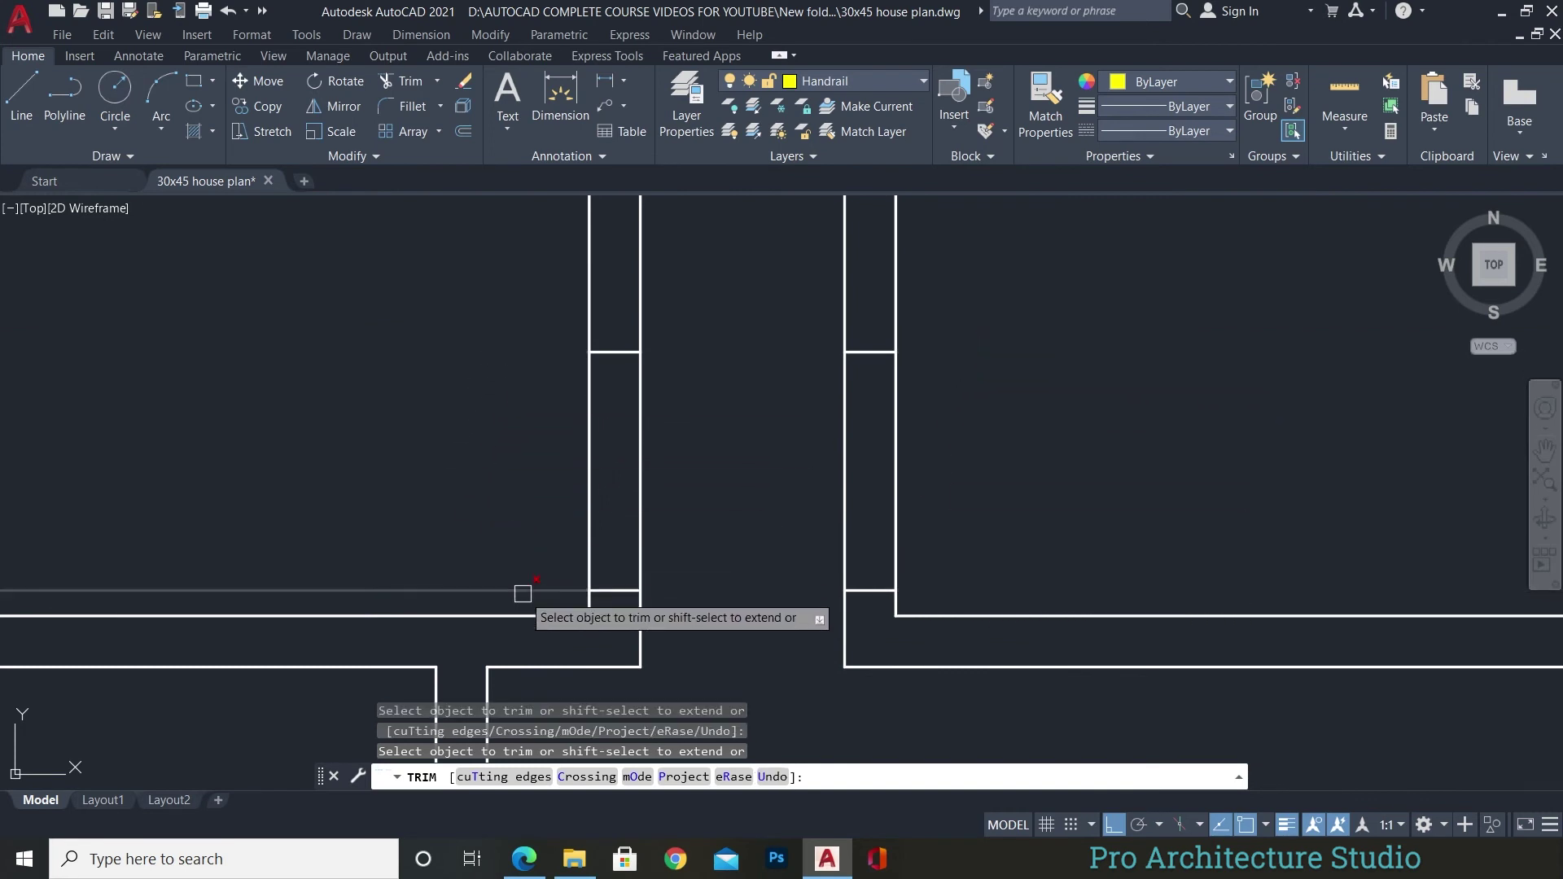
pyautogui.click(659, 405)
pyautogui.click(582, 416)
pyautogui.press('Return')
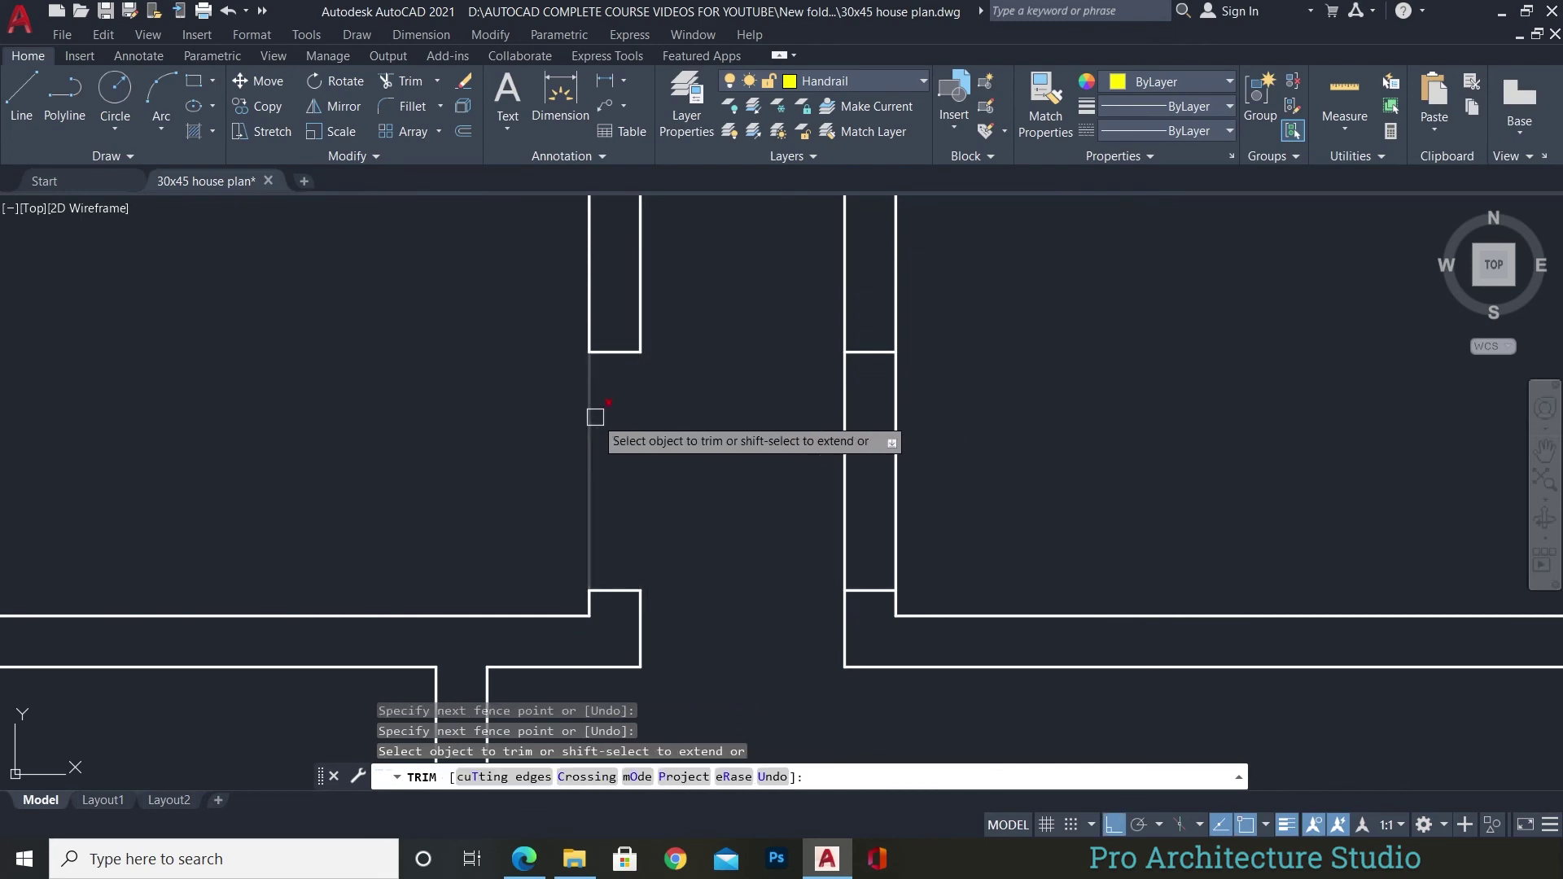
pyautogui.moveTo(822, 425); pyautogui.dragTo(912, 409)
# Start an offset at the wall opening with the 3-inch distance, then cancel it.
pyautogui.press('Escape')
pyautogui.scroll(-3, 700, 472)
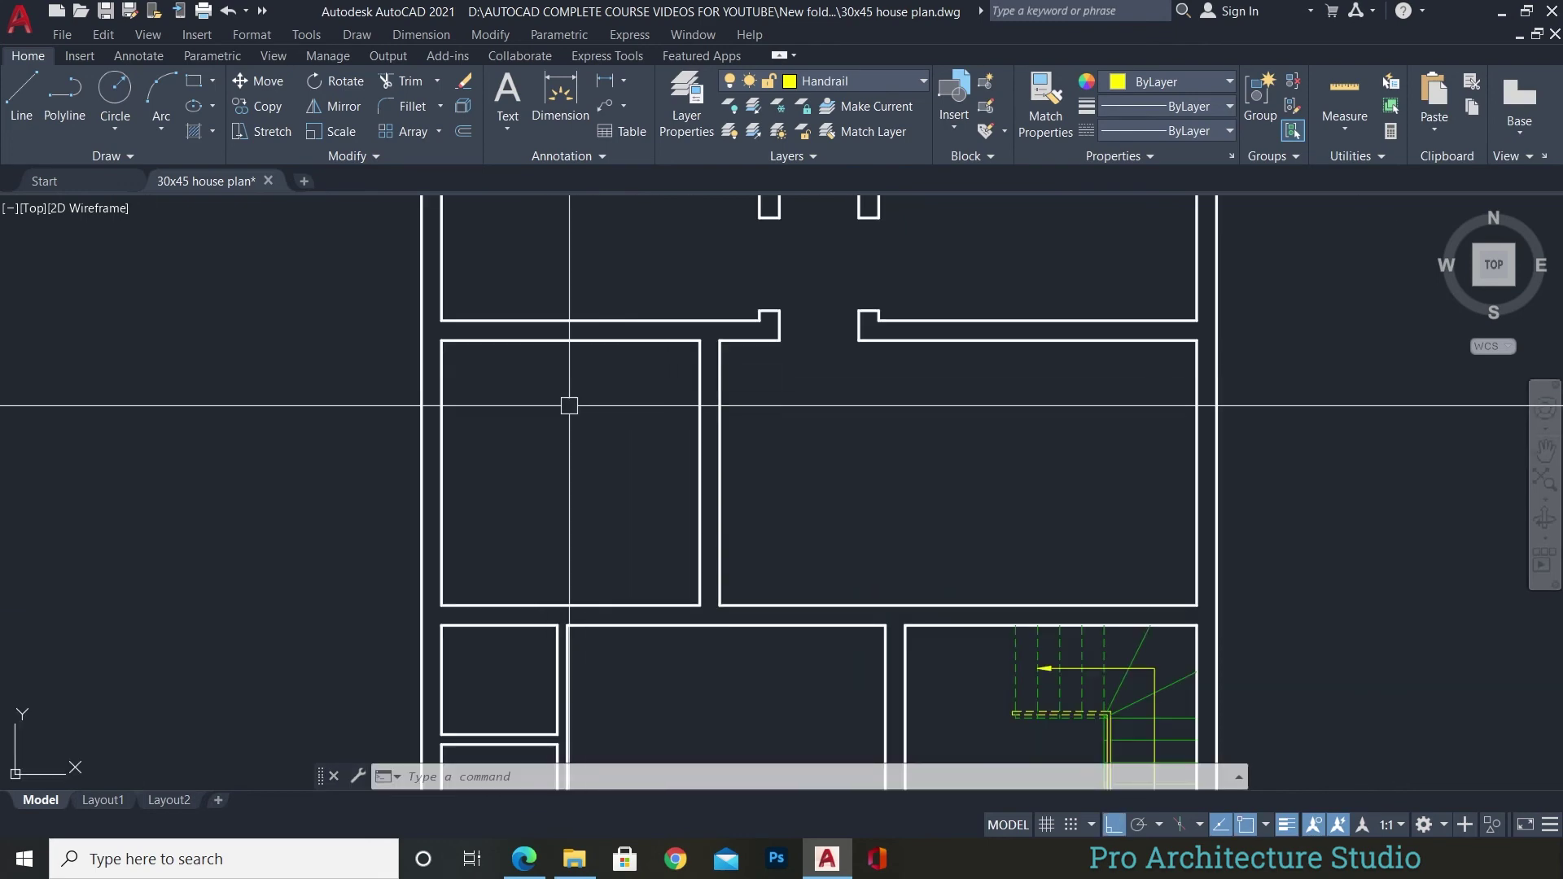
pyautogui.scroll(3, 651, 383)
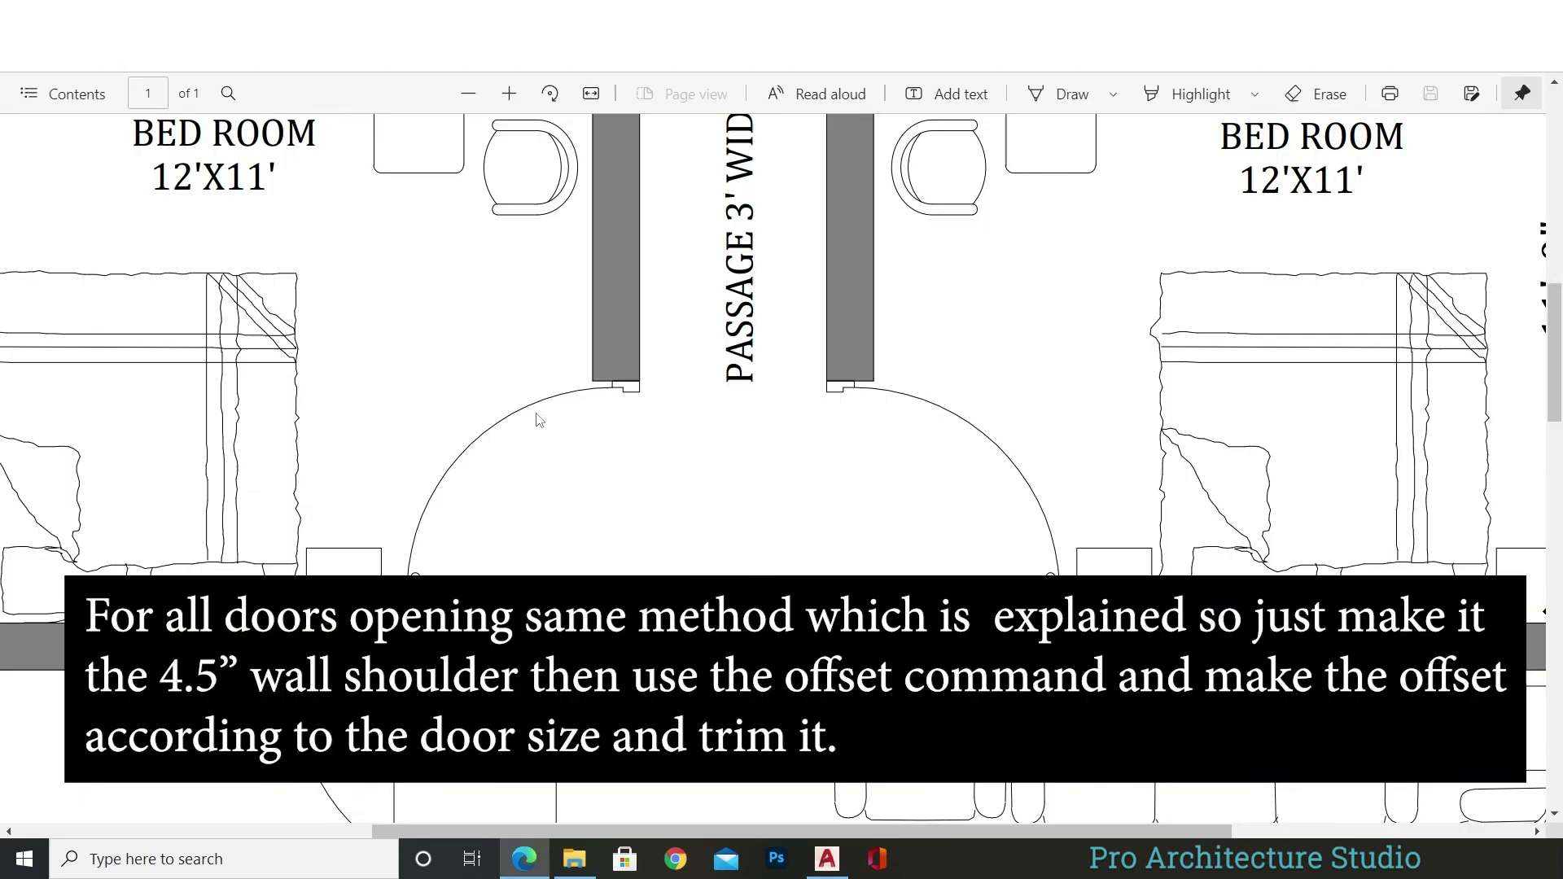
pyautogui.scroll(2, 781, 480)
pyautogui.write('o')
pyautogui.press('Return')
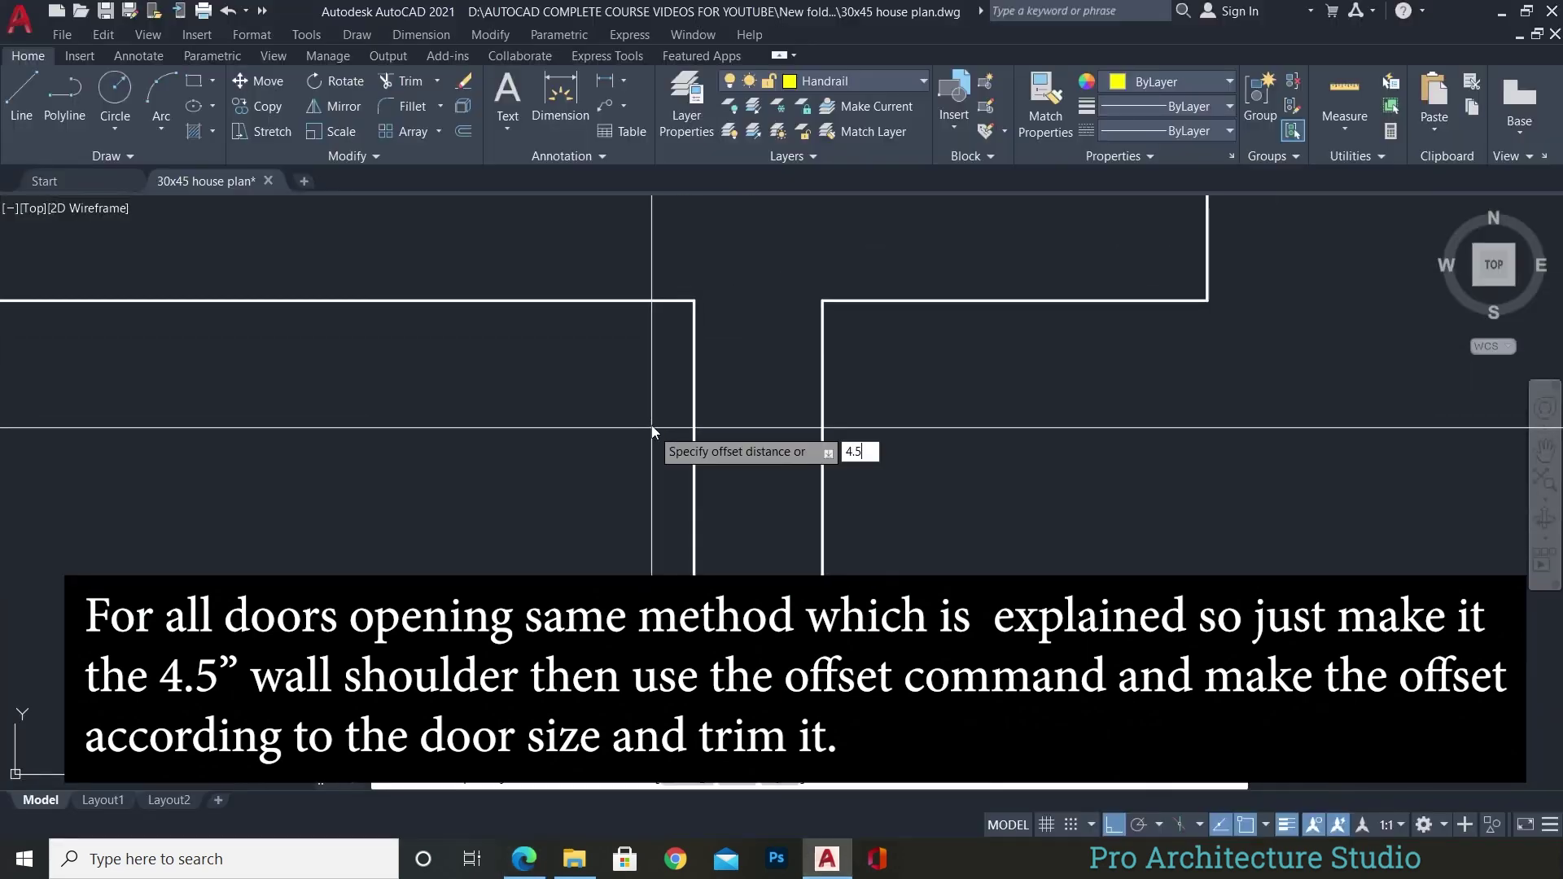
pyautogui.moveTo(618, 445); pyautogui.dragTo(703, 442, button='middle')
pyautogui.write('3')
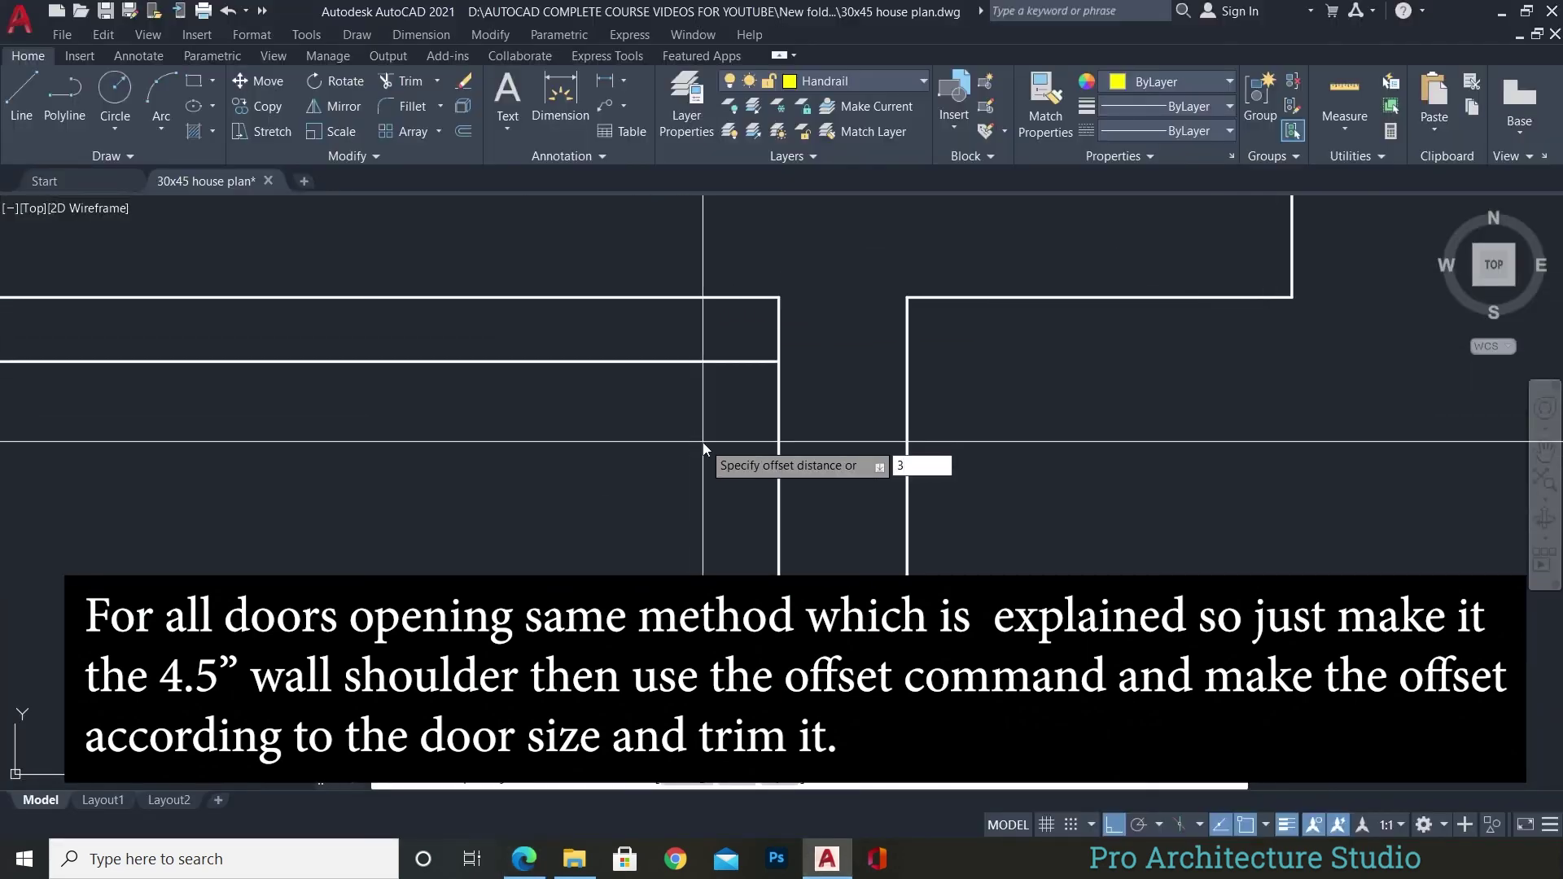
pyautogui.press('Return')
pyautogui.write('t')
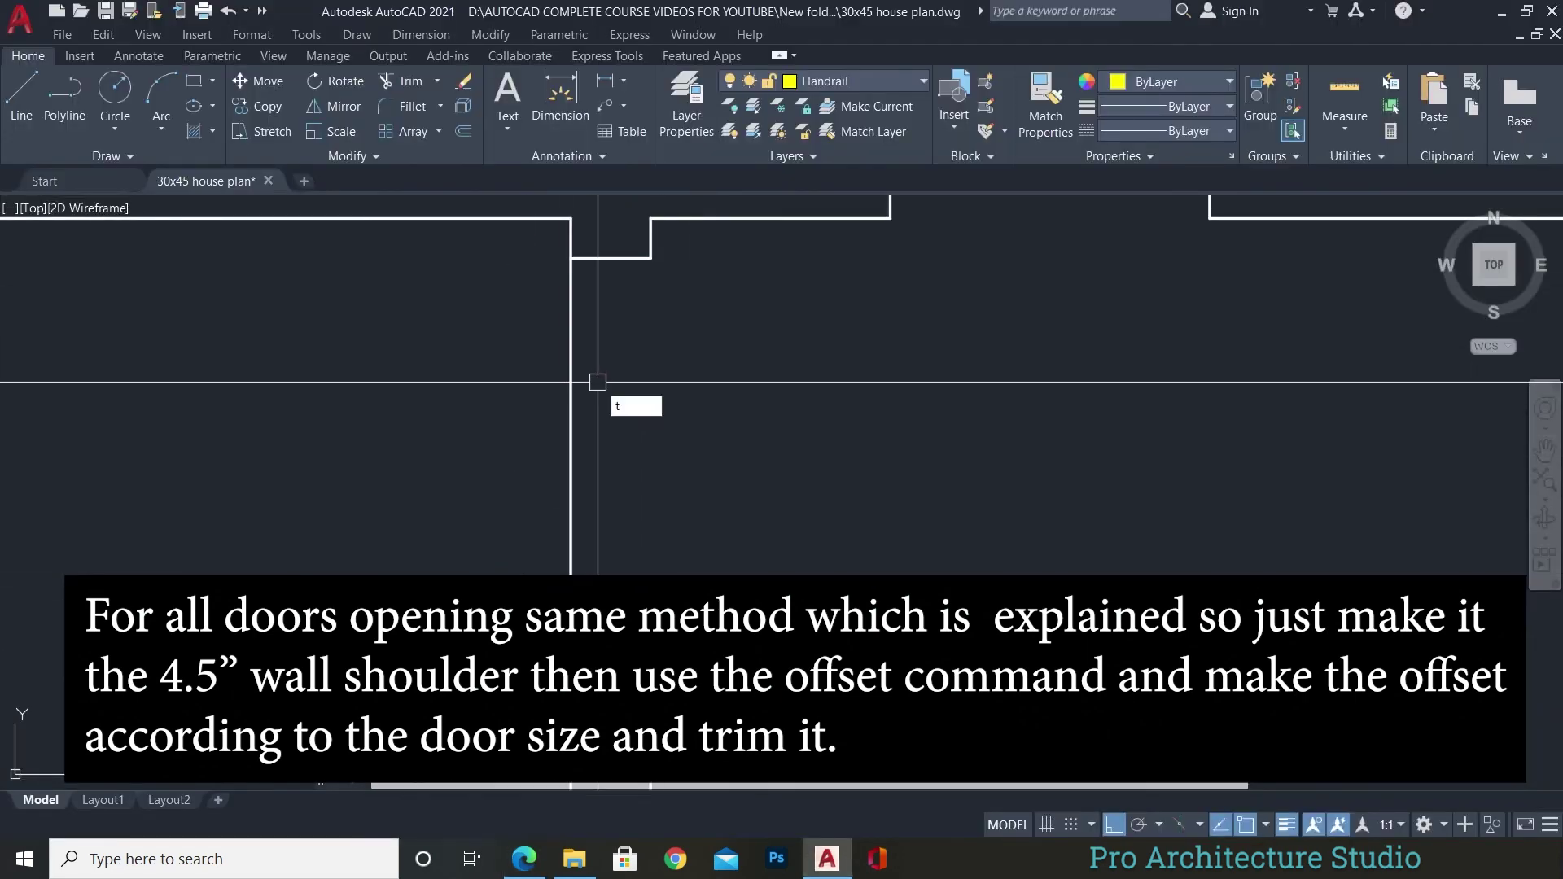
pyautogui.press('Escape')
# Compare with the reference PDF and offset the stair wall line at the default distance.
pyautogui.scroll(-3, 651, 444)
pyautogui.scroll(2, 760, 314)
pyautogui.scroll(2, 838, 442)
pyautogui.scroll(-1, 1097, 310)
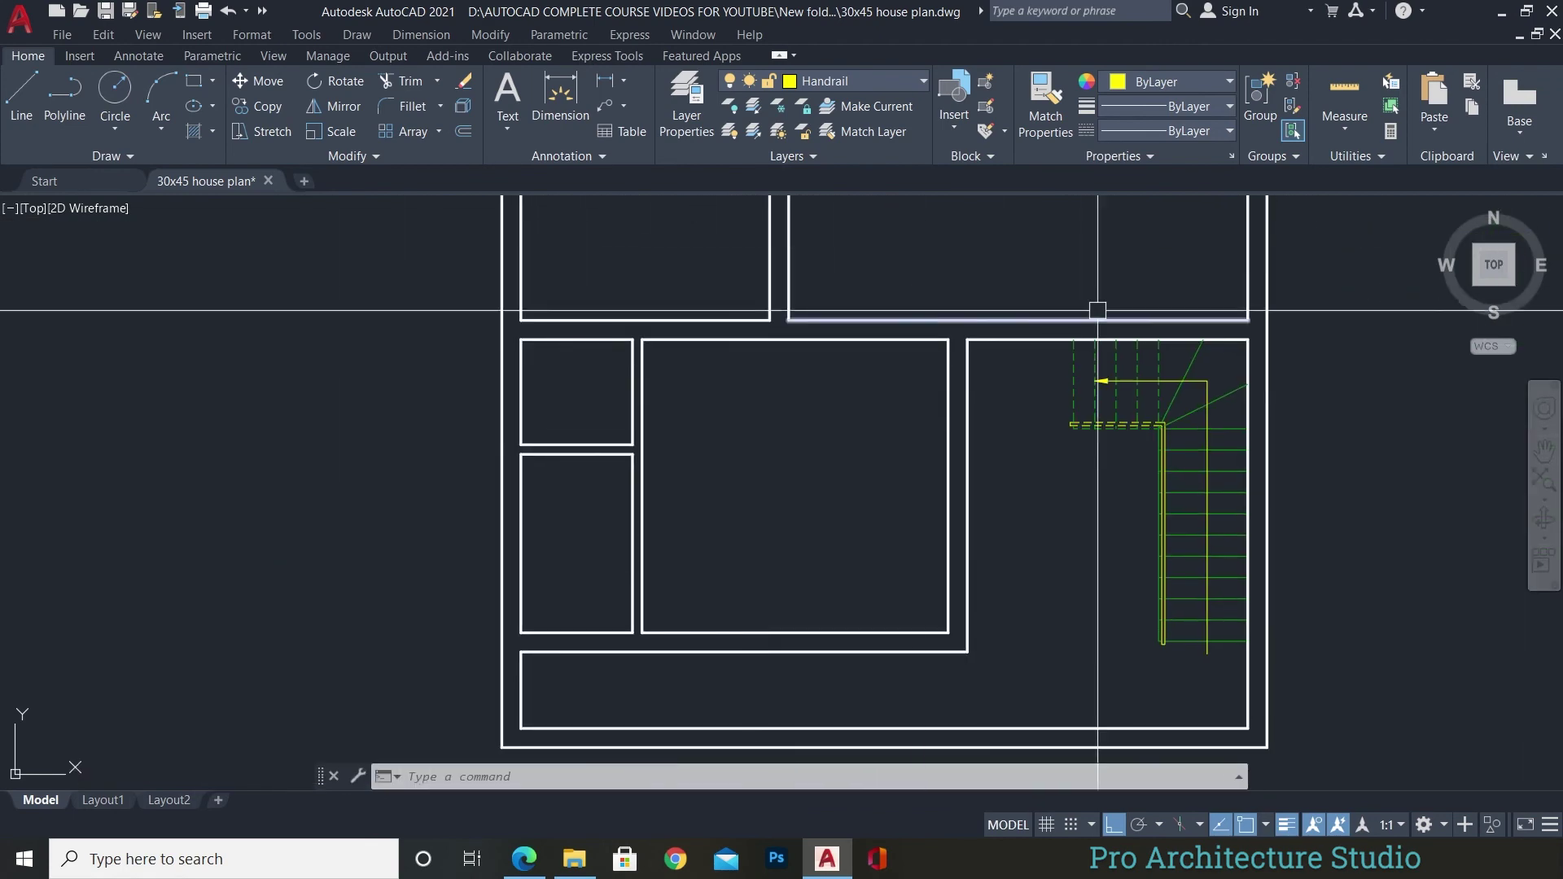
pyautogui.scroll(2, 1097, 310)
pyautogui.hotkey('alt', 'Tab')
pyautogui.keyDown('ctrl'); pyautogui.scroll(3, 812, 370); pyautogui.keyUp('ctrl')
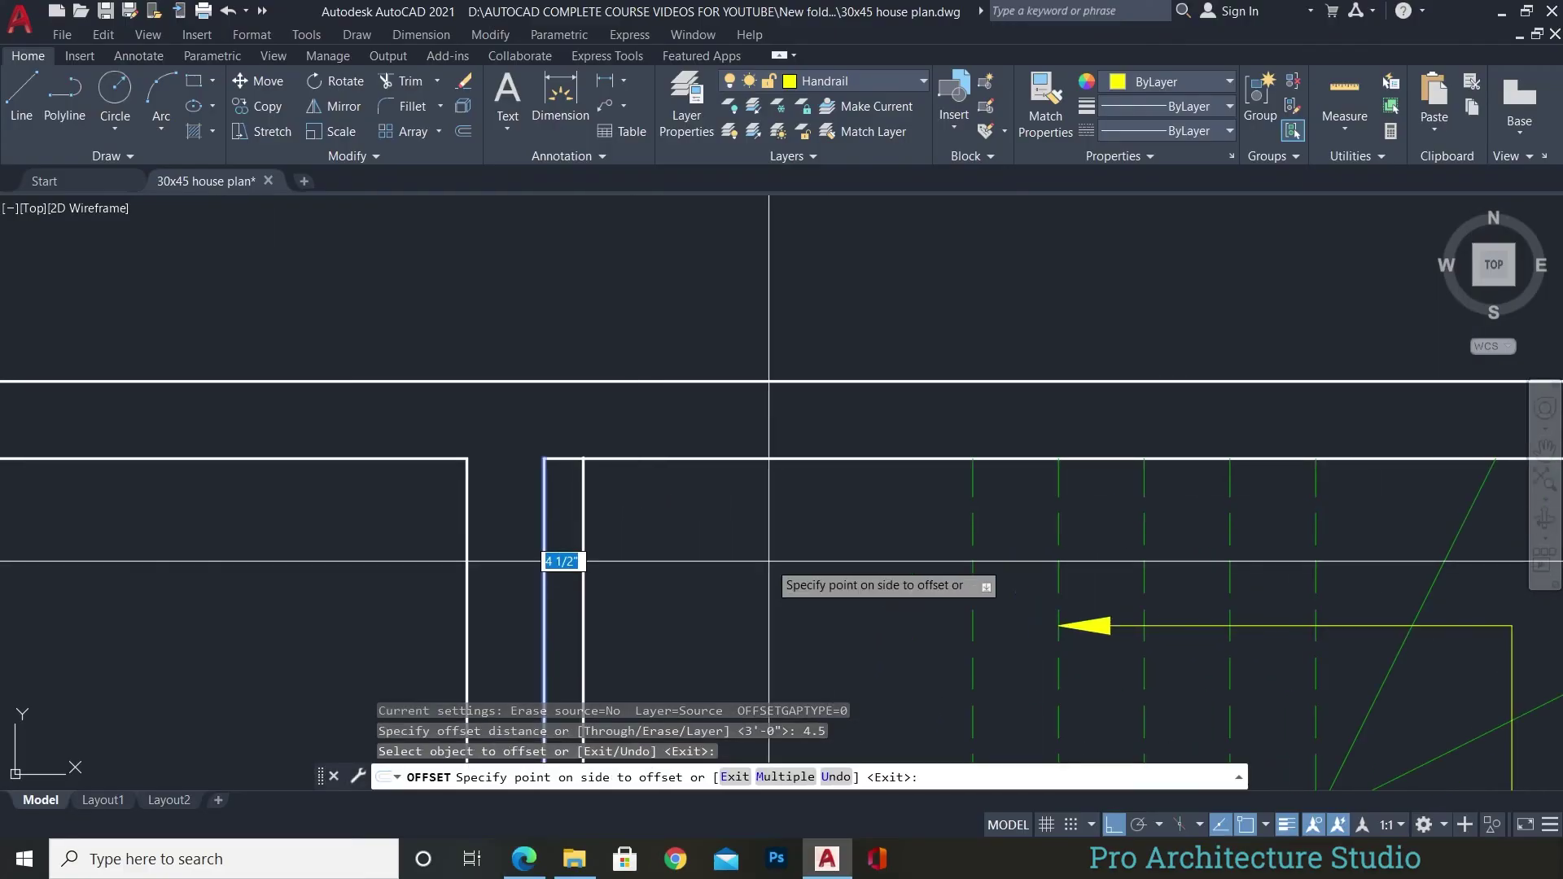
pyautogui.press('Return')
pyautogui.press('Escape')
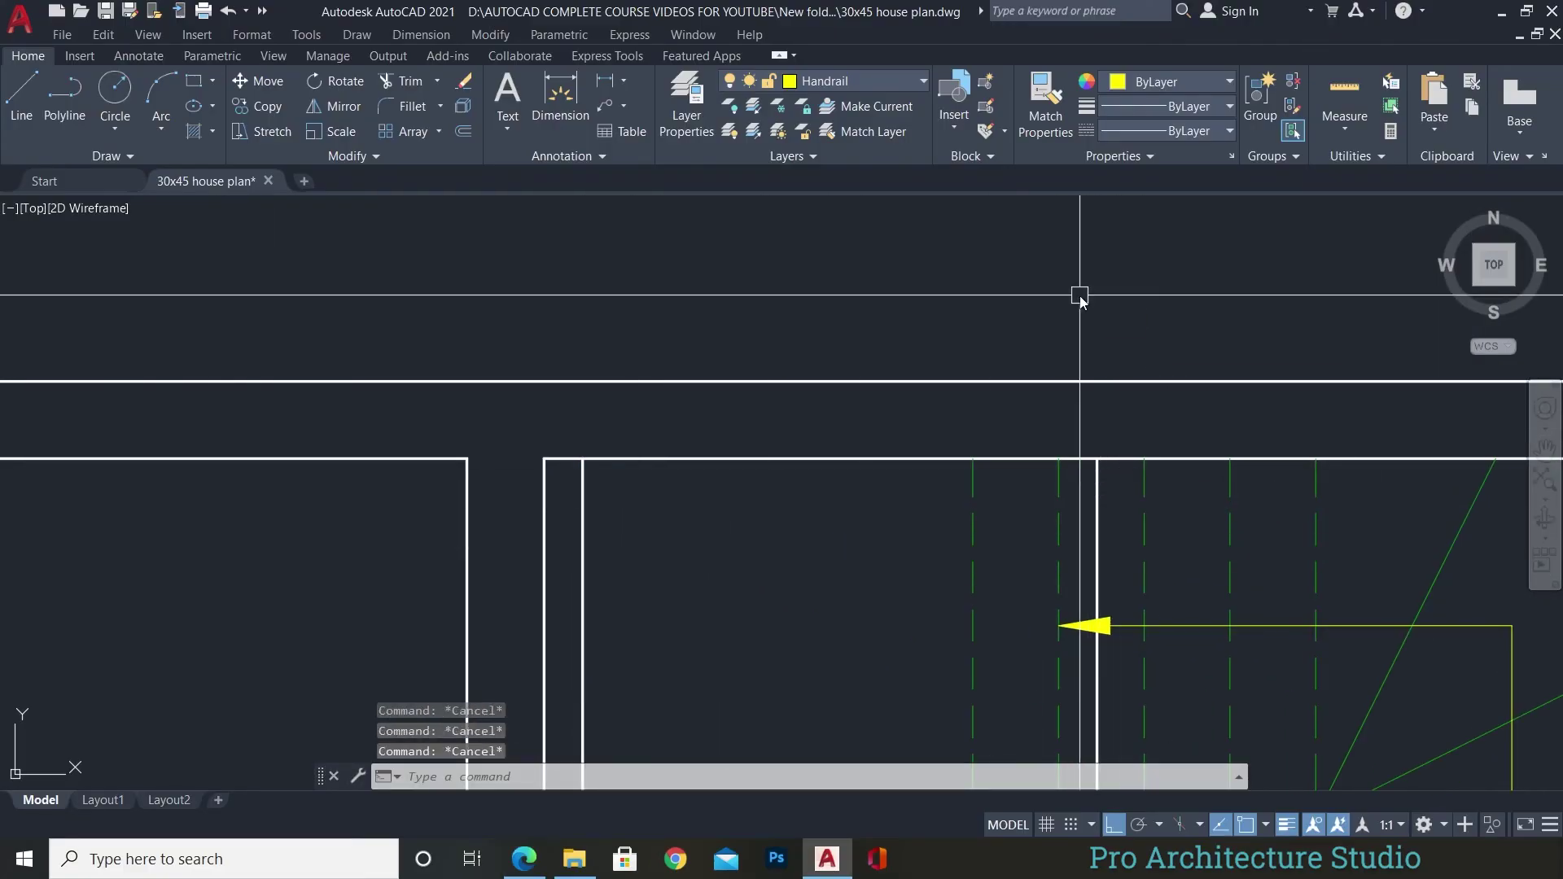
pyautogui.scroll(2, 619, 456)
# Draw a new wall line across the top of the stair.
pyautogui.scroll(-4, 961, 350)
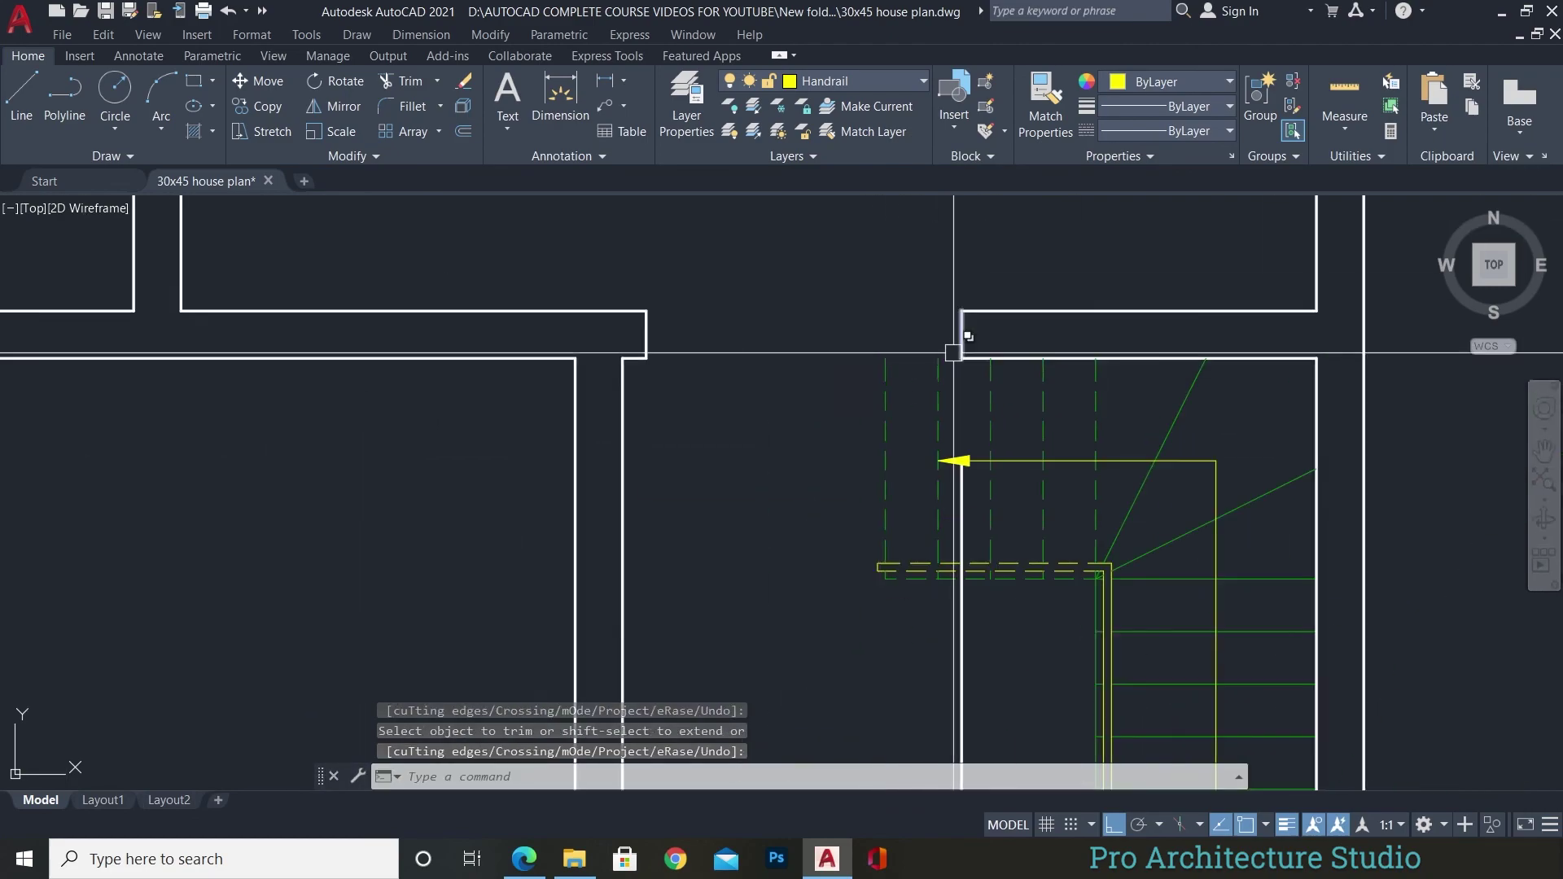
pyautogui.scroll(2, 697, 736)
pyautogui.moveTo(1110, 417); pyautogui.dragTo(914, 411, button='middle')
pyautogui.click(655, 350)
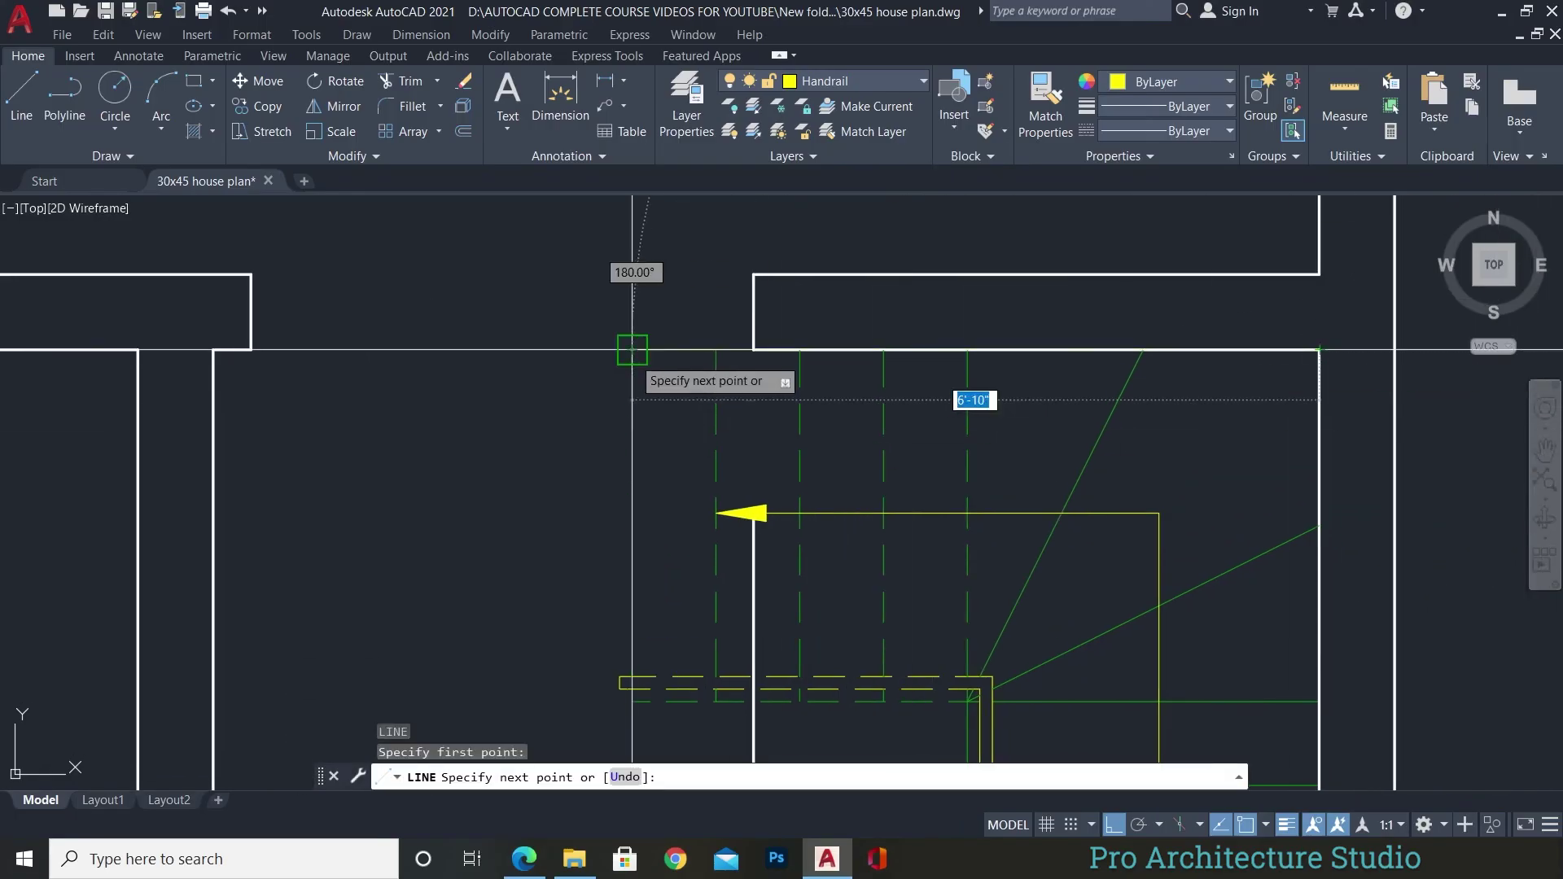
pyautogui.click(1341, 350)
pyautogui.press('Escape')
pyautogui.moveTo(802, 407); pyautogui.dragTo(928, 404, button='middle')
# Match the new line's properties to the existing wall lines.
pyautogui.write('ma')
pyautogui.press('Return')
pyautogui.click(886, 358)
pyautogui.scroll(-4, 896, 407)
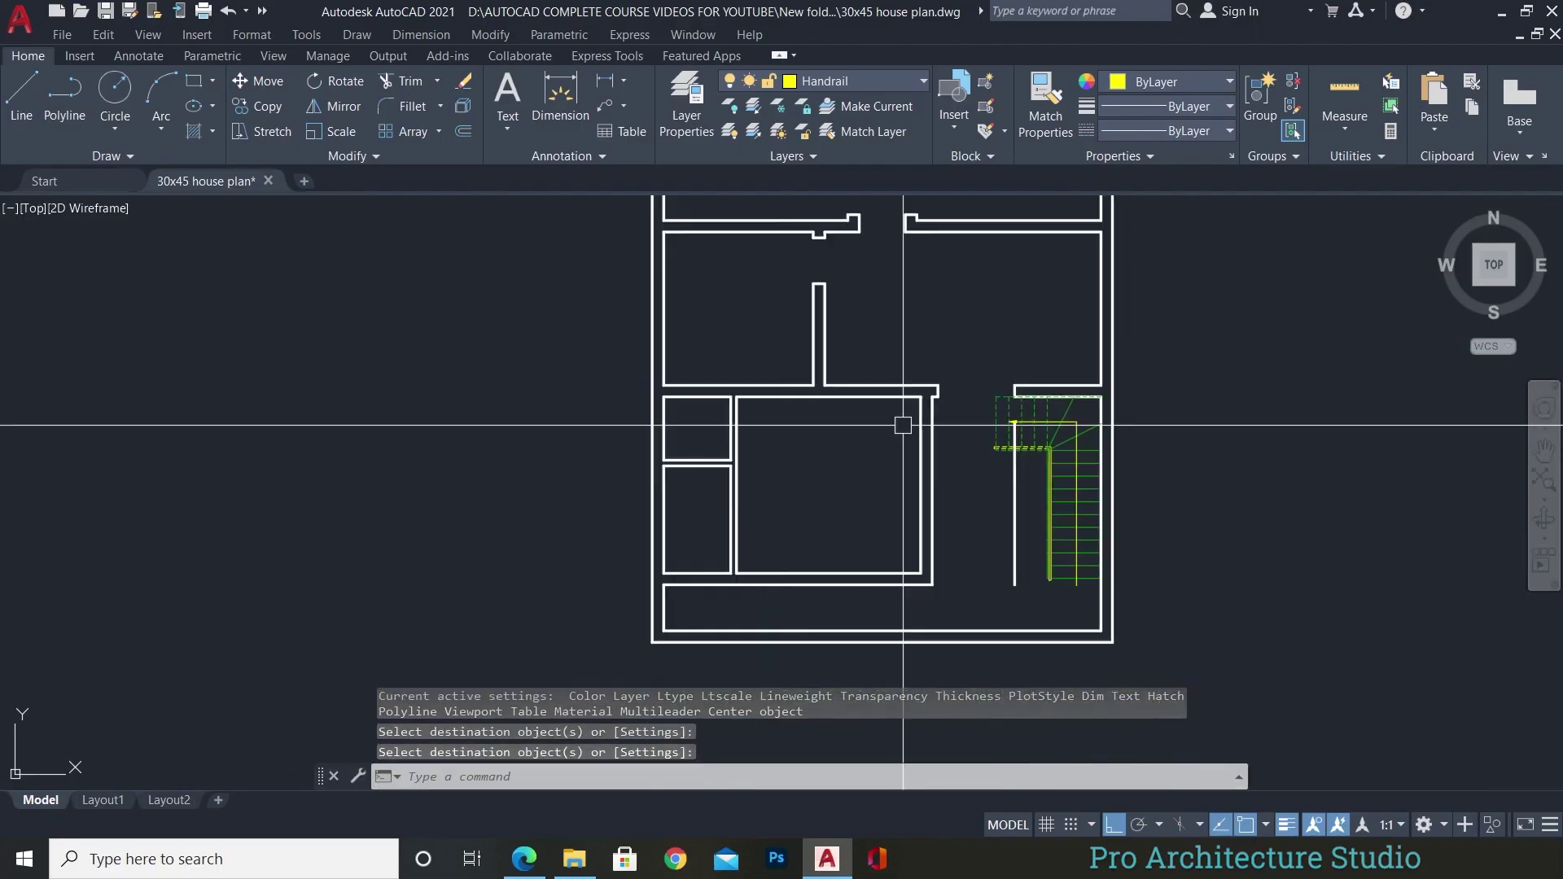
pyautogui.scroll(1, 899, 422)
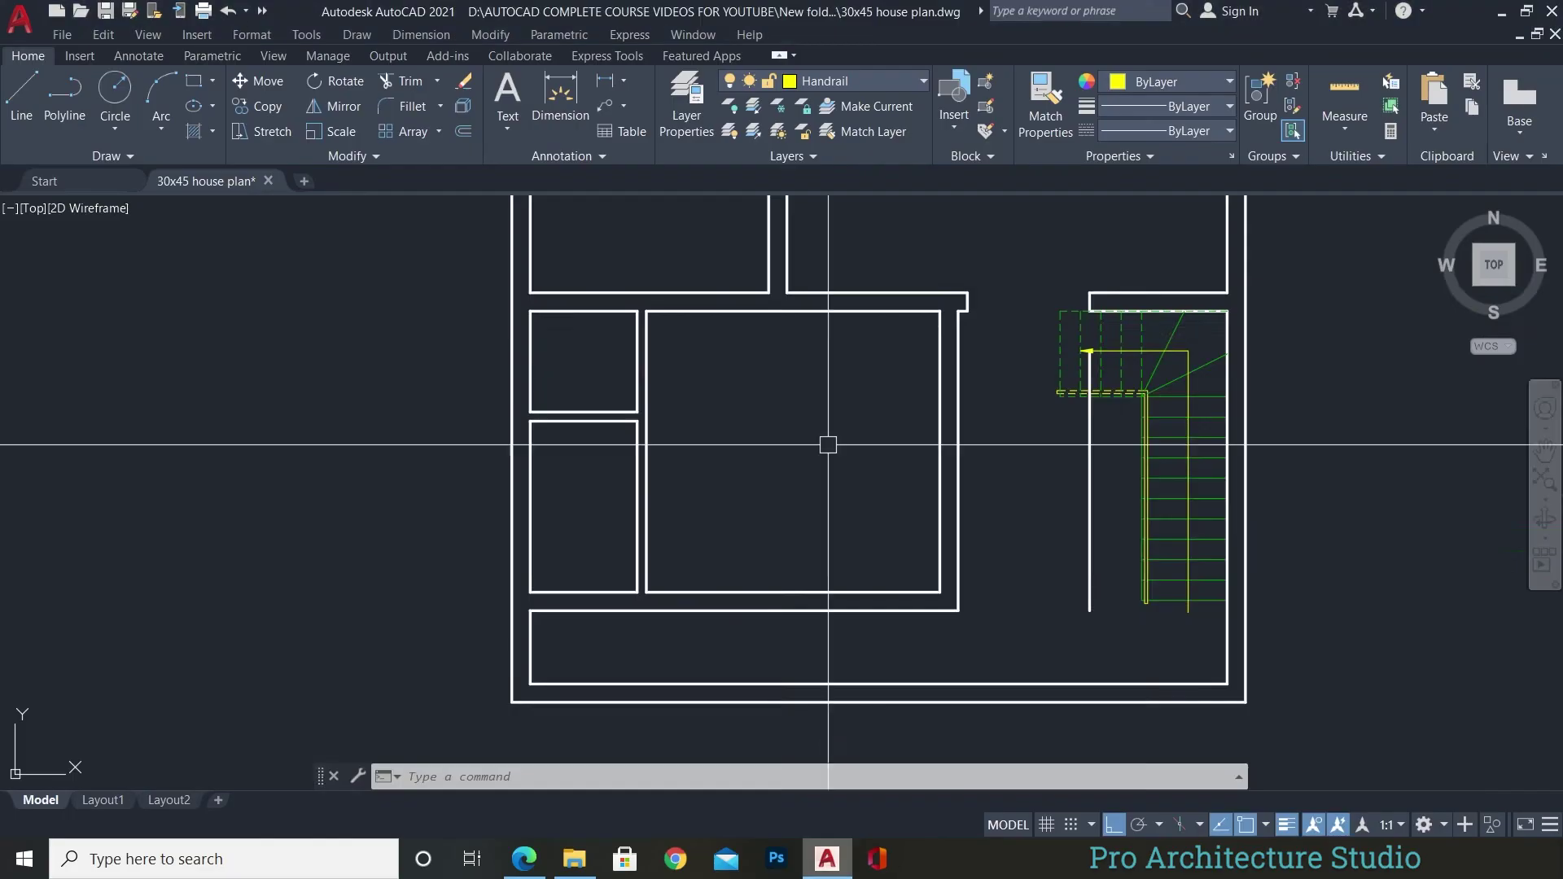
# Offset a wall line, set a new offset distance of 3, and bring up the reference PDF.
pyautogui.click(984, 391)
pyautogui.click(960, 382)
pyautogui.scroll(3, 900, 481)
pyautogui.press('Return')
pyautogui.press('Return')
pyautogui.write('3')
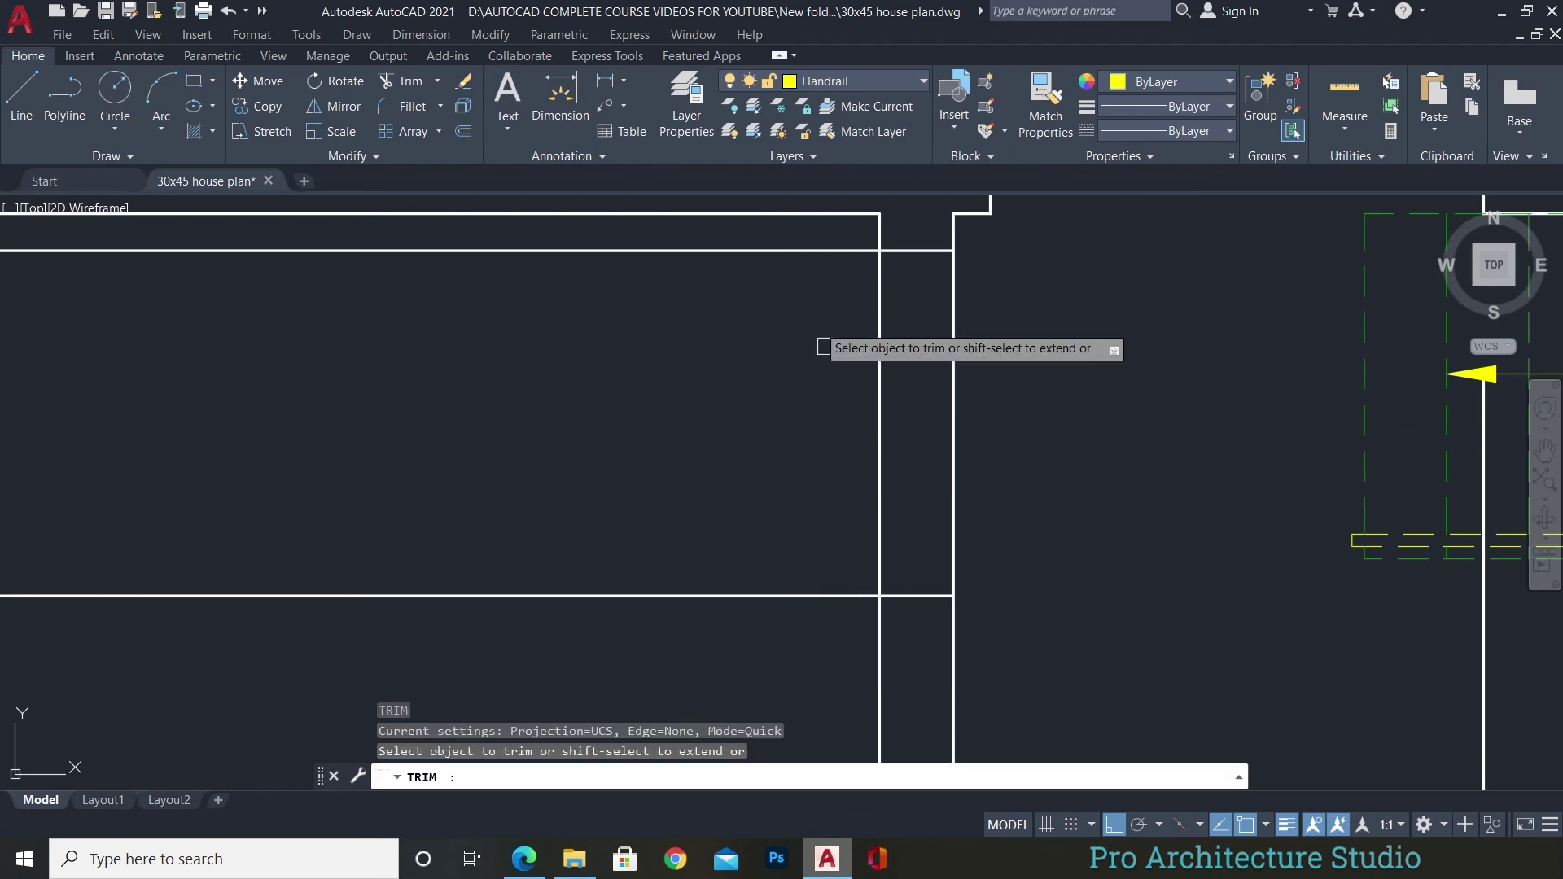
pyautogui.hotkey('alt', 'Tab')
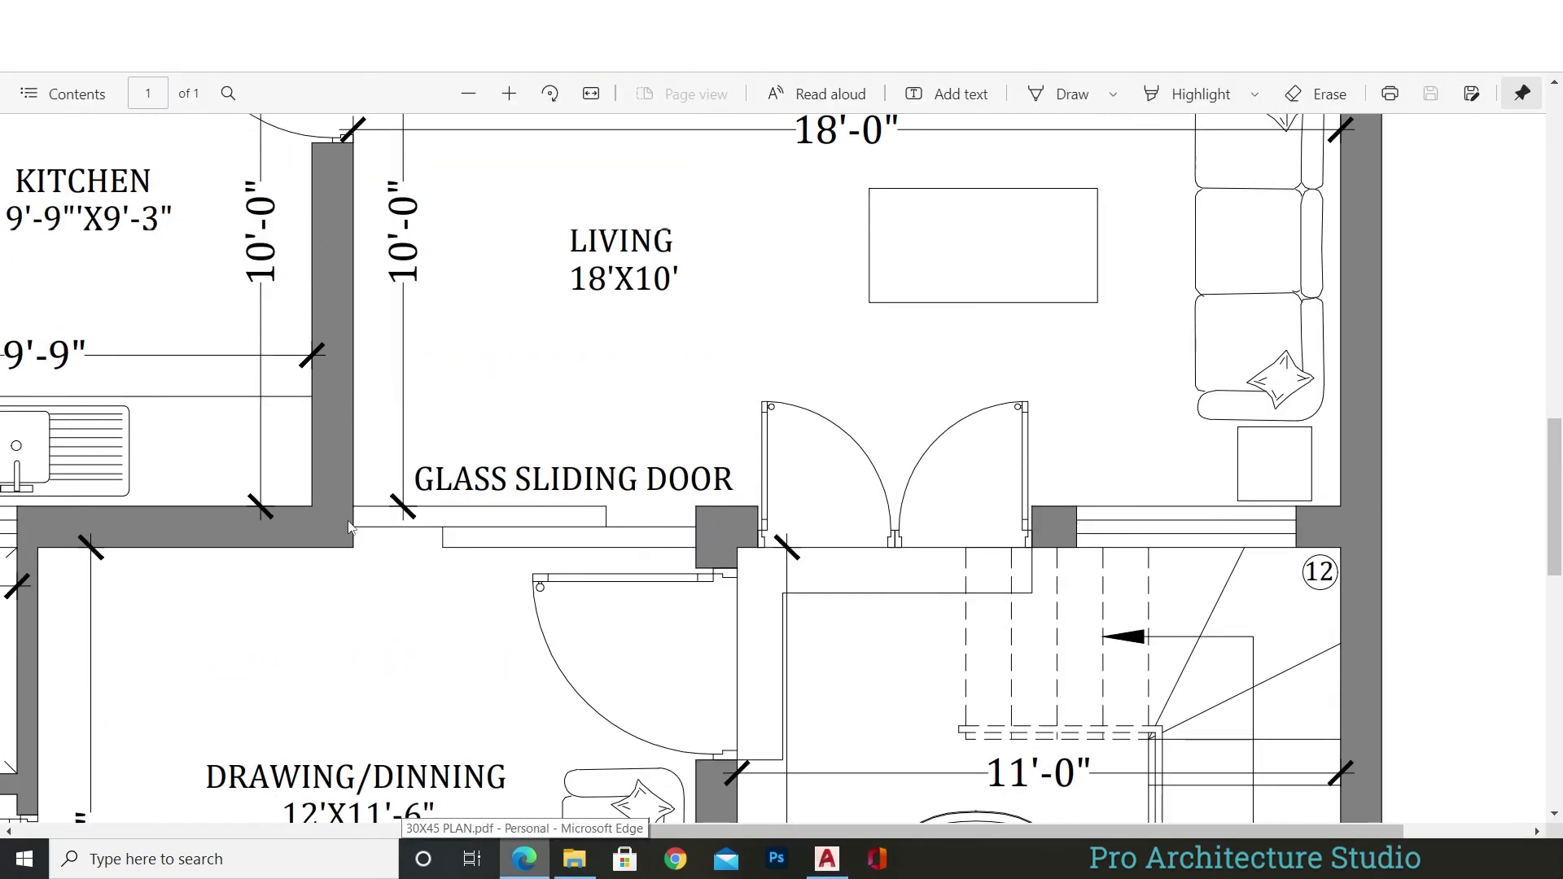
# Return to the drawing and check the reference plan again.
pyautogui.click(822, 855)
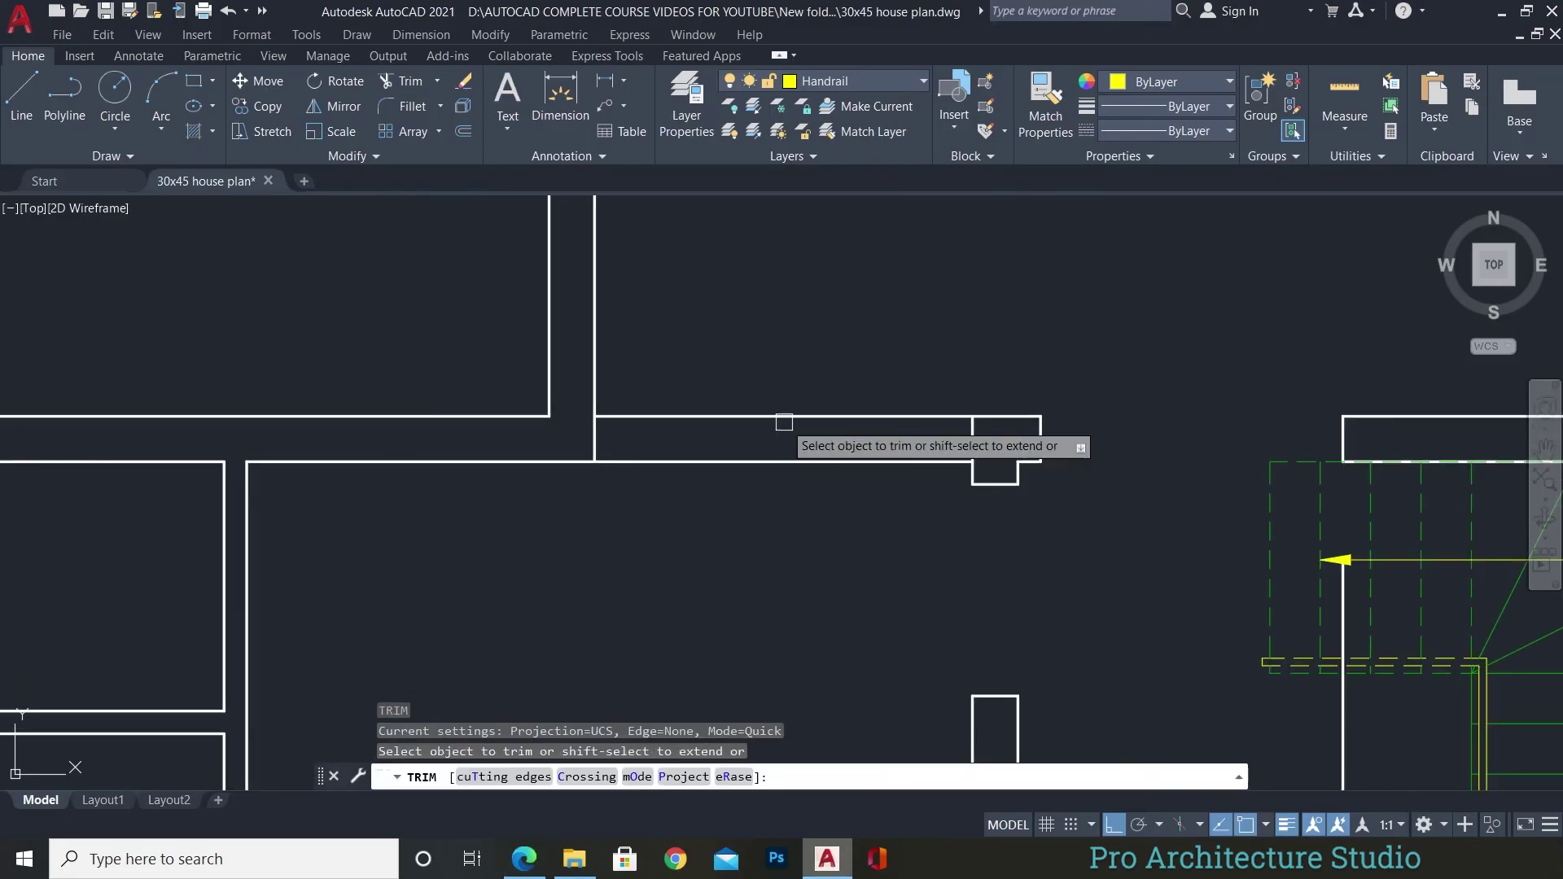
pyautogui.scroll(2, 559, 450)
pyautogui.scroll(2, 750, 366)
pyautogui.hotkey('alt', 'Tab')
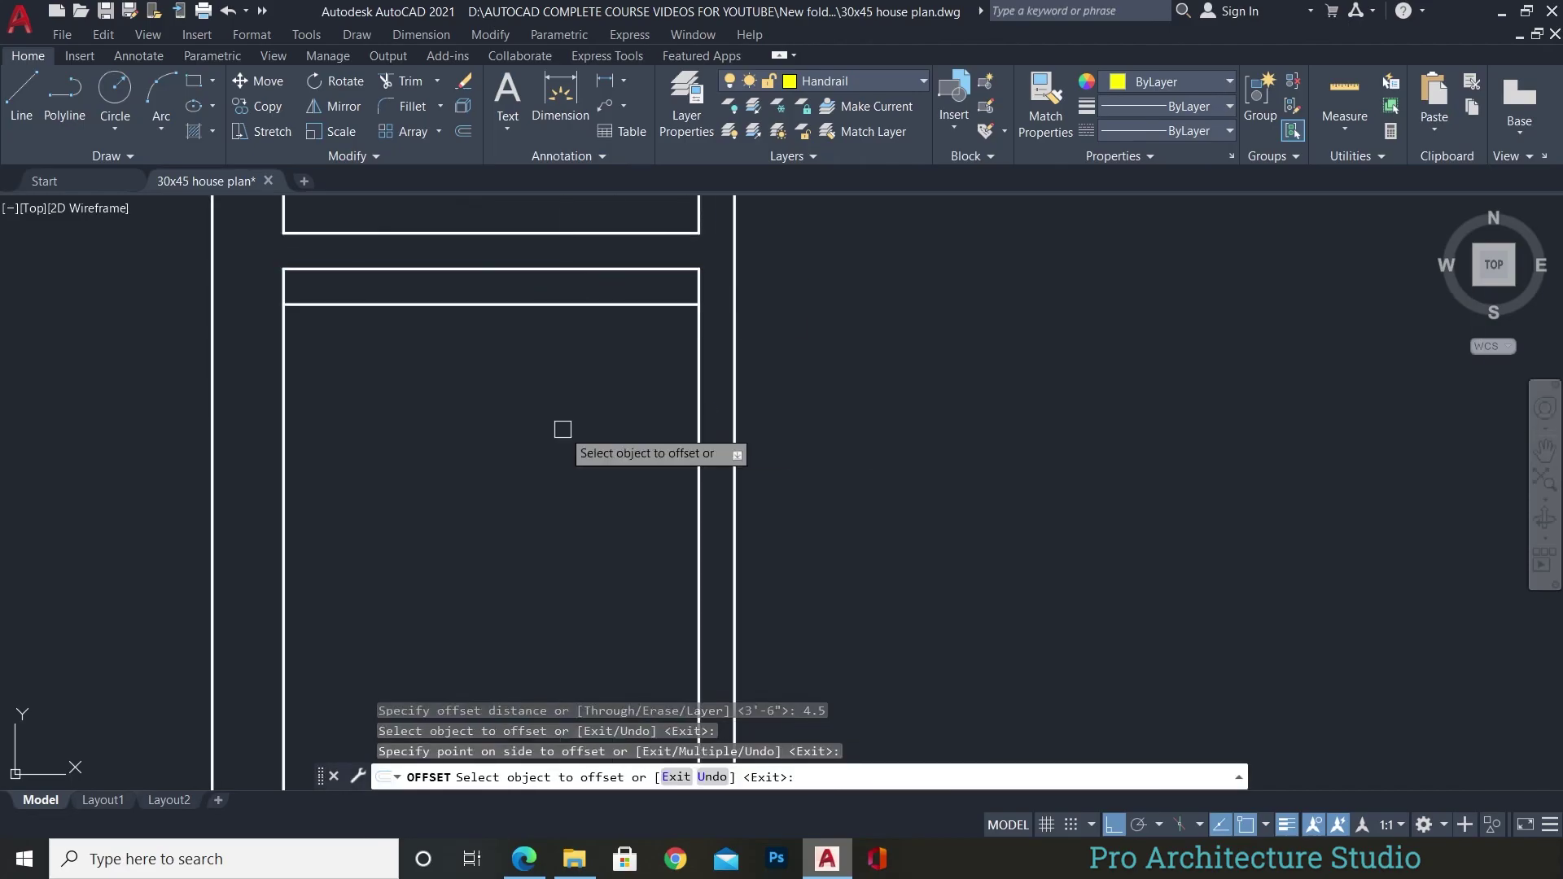
# Offset a wall line 2' downward for the doorway edge and trim the opening.
pyautogui.write("2'")
pyautogui.press('Return')
pyautogui.click(534, 422)
pyautogui.click(554, 558)
pyautogui.press('Escape')
pyautogui.write('tr')
pyautogui.press('Return')
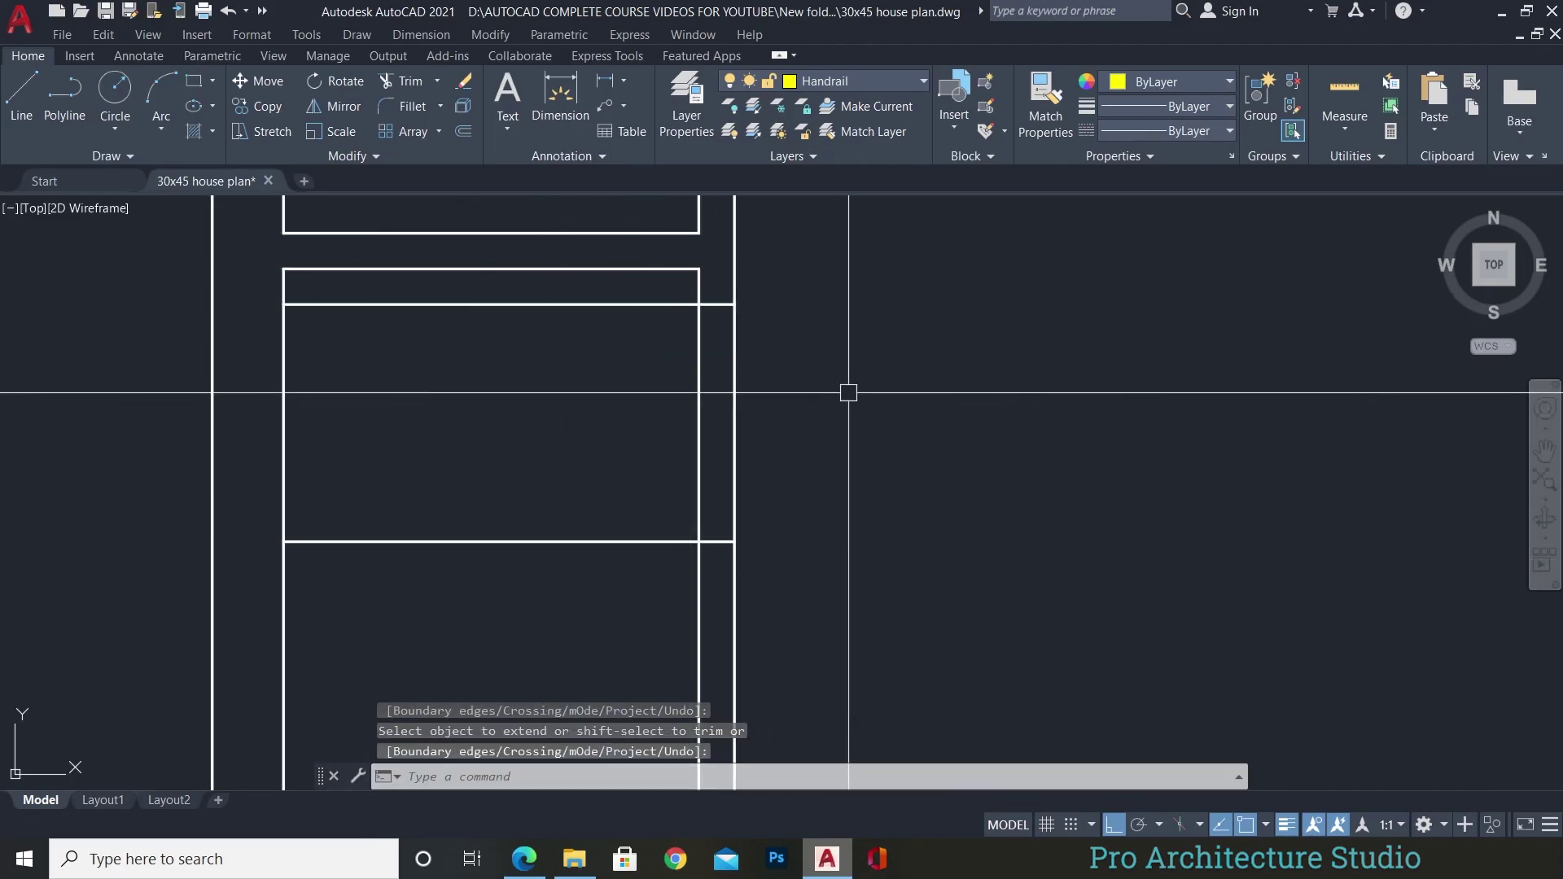
pyautogui.scroll(-5, 1088, 621)
pyautogui.scroll(-3, 984, 491)
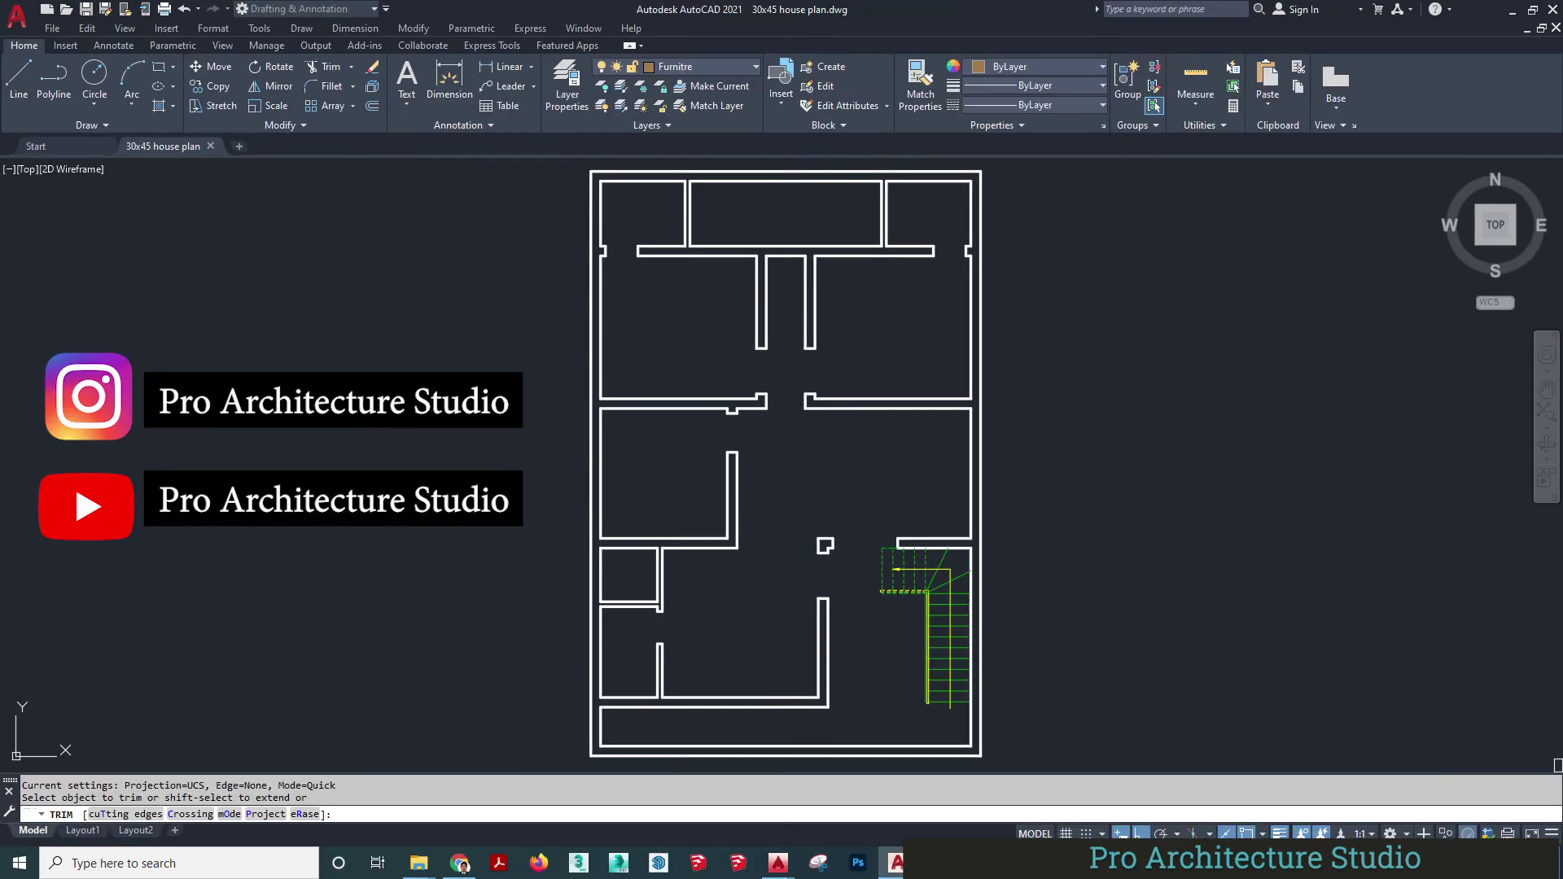